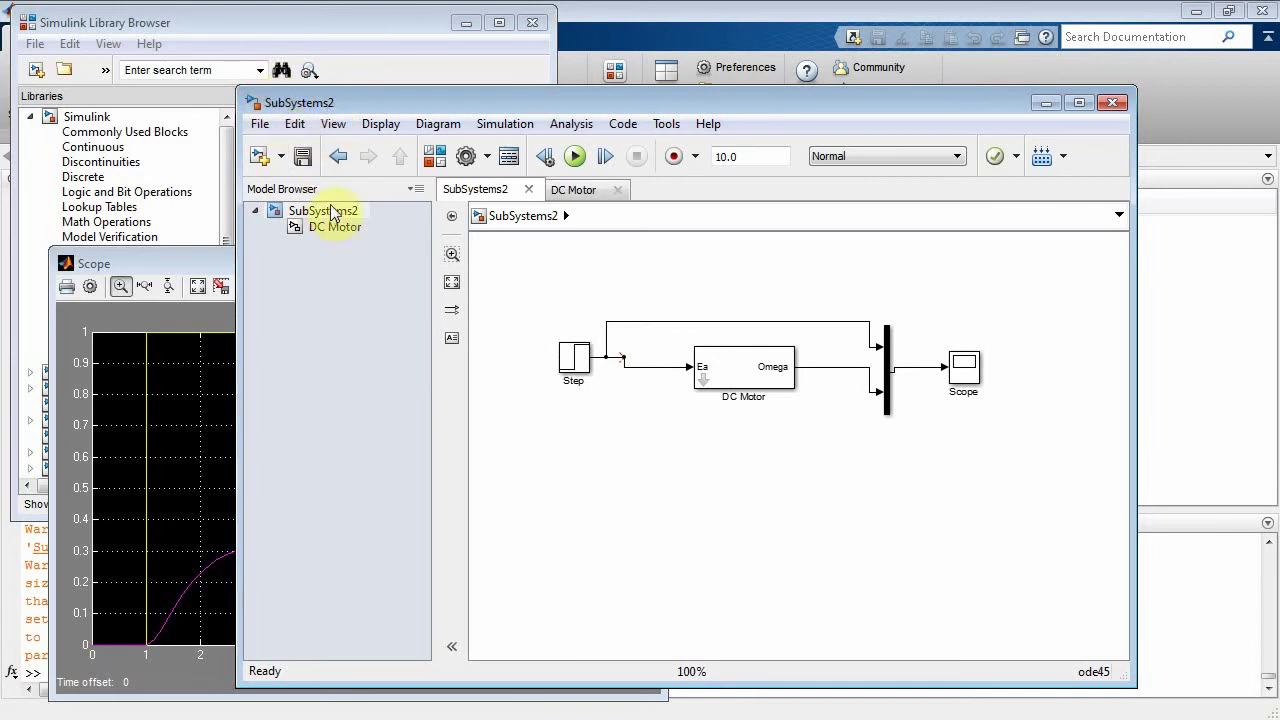
Shift the DC Motor block in line with the Step signal and raise the upper bypass line
{"action": "left_click_drag", "start_coordinate": [734, 371], "coordinate": [709, 291]}
{"action": "left_click", "coordinate": [712, 335]}
{"action": "left_click", "coordinate": [700, 383]}
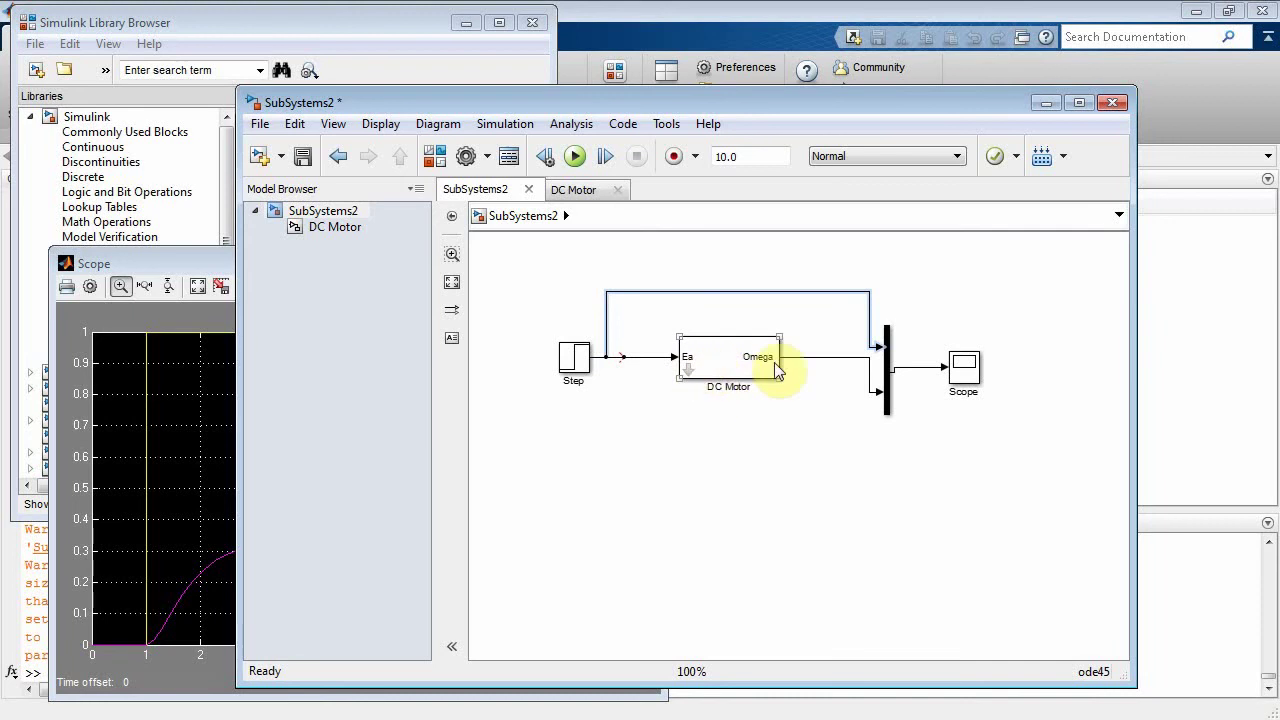
Review the DC Motor mask parameters (L 0.5, R 2.0), close them unchanged, and select the block
{"action": "double_click", "coordinate": [722, 362]}
{"action": "left_click_drag", "start_coordinate": [919, 255], "coordinate": [679, 241]}
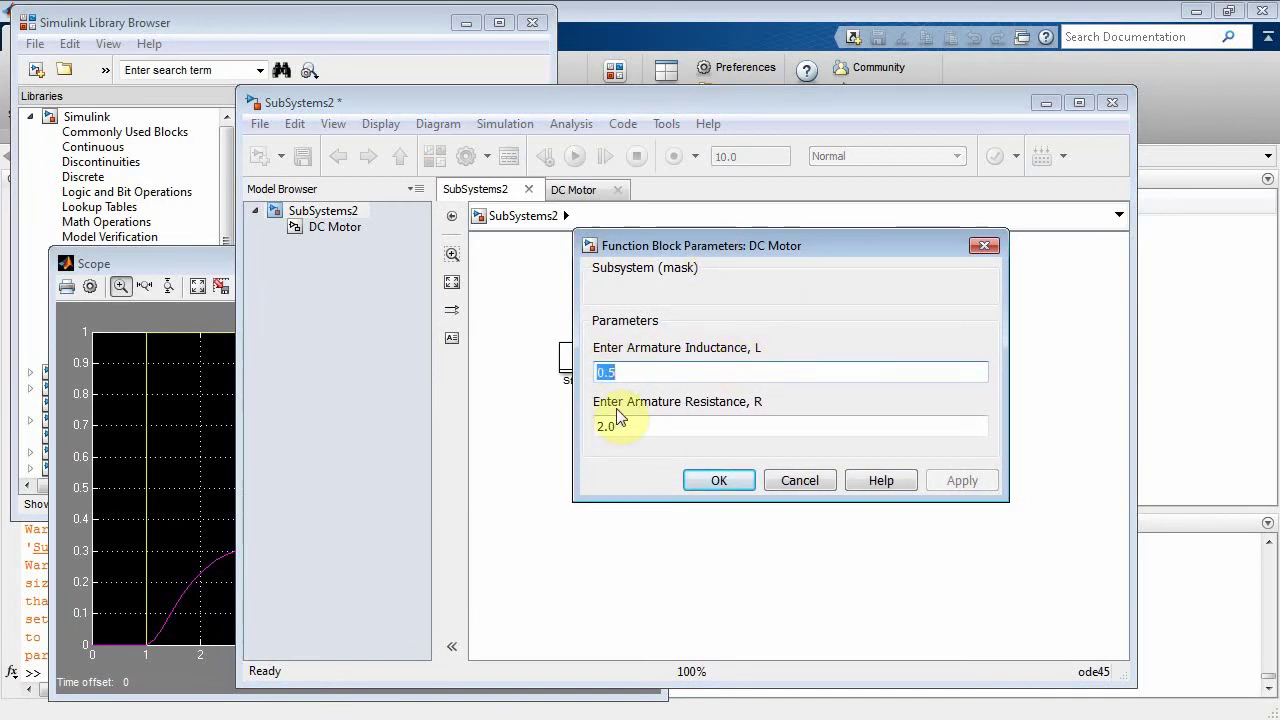
{"action": "left_click", "coordinate": [719, 480]}
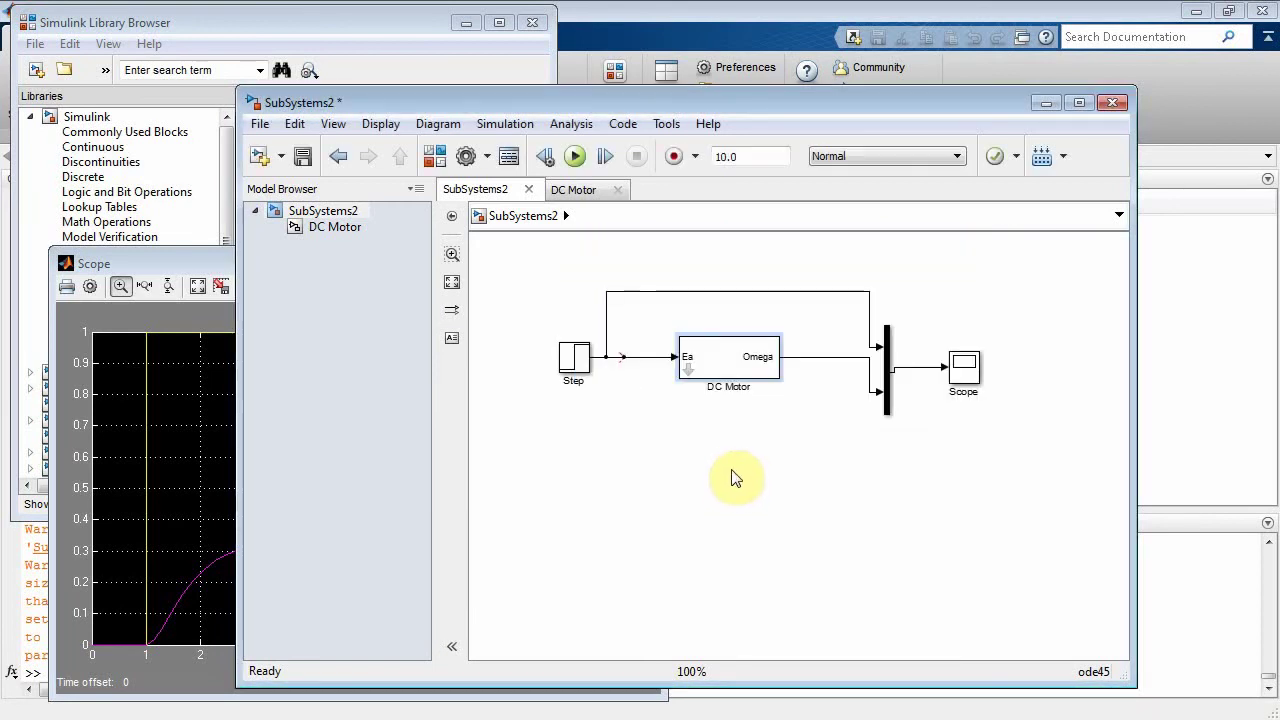
{"action": "left_click", "coordinate": [687, 373]}
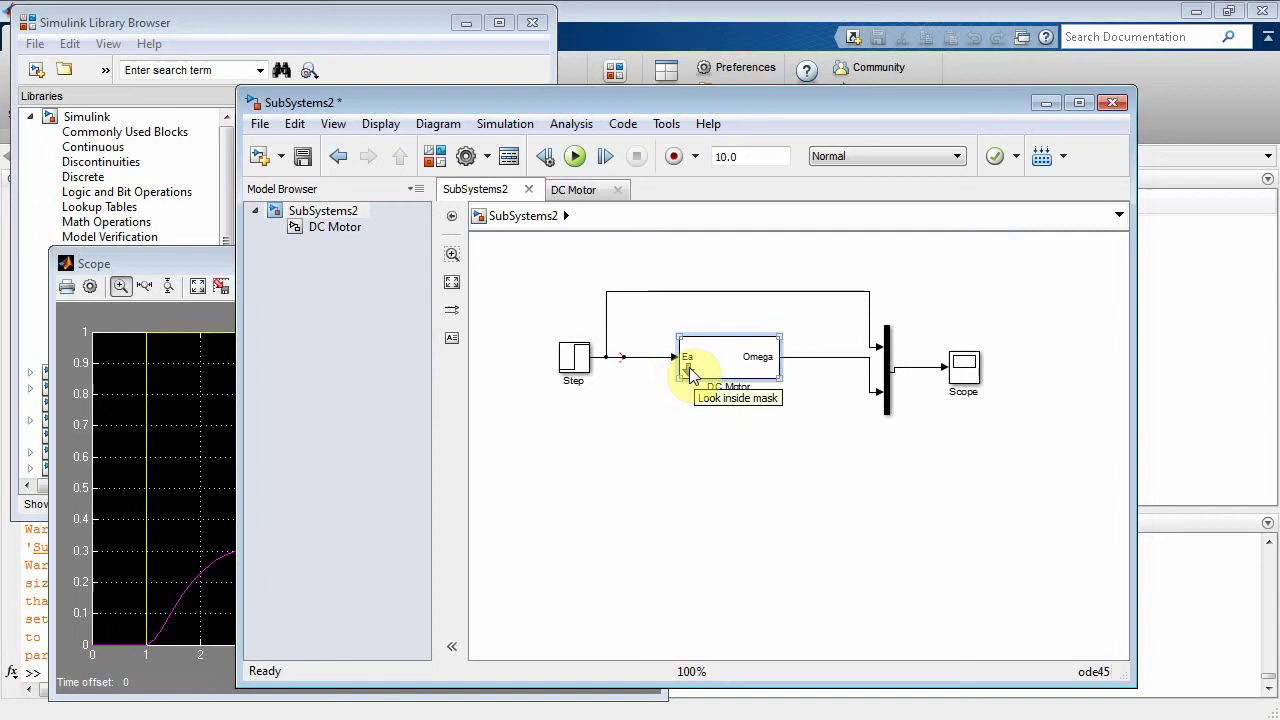
{"action": "left_click", "coordinate": [687, 371]}
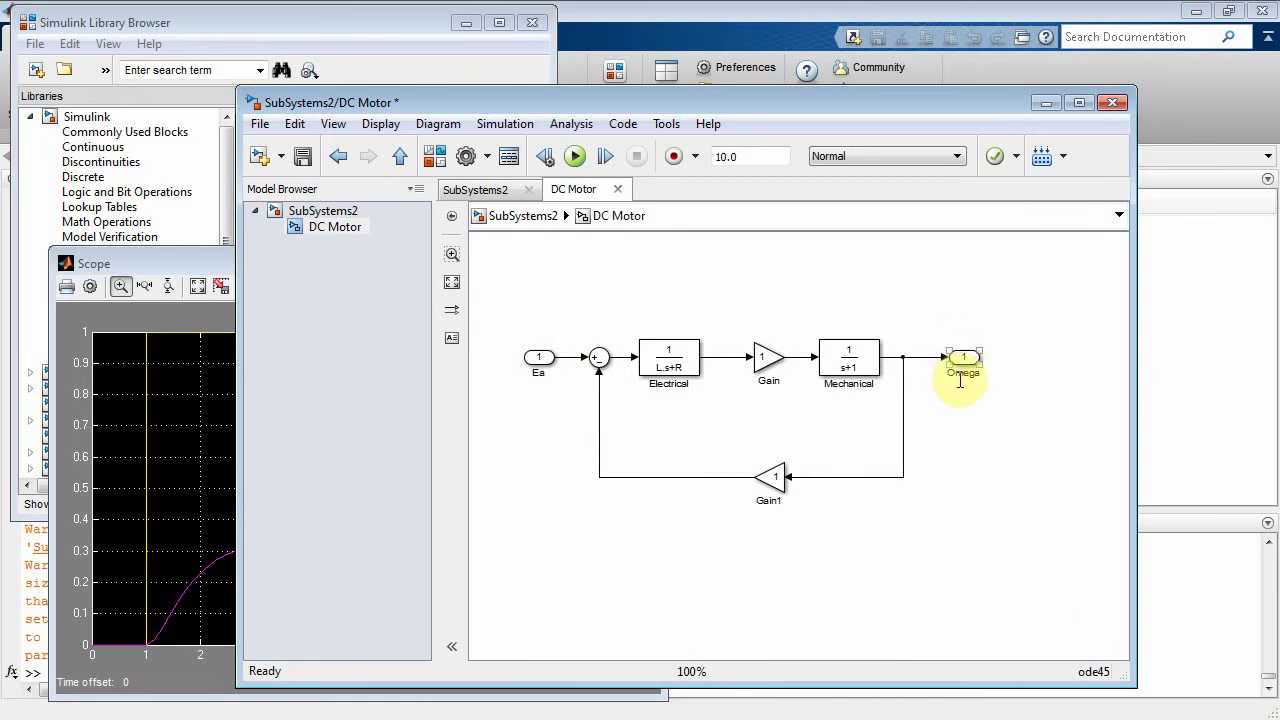
{"action": "left_click", "coordinate": [779, 479]}
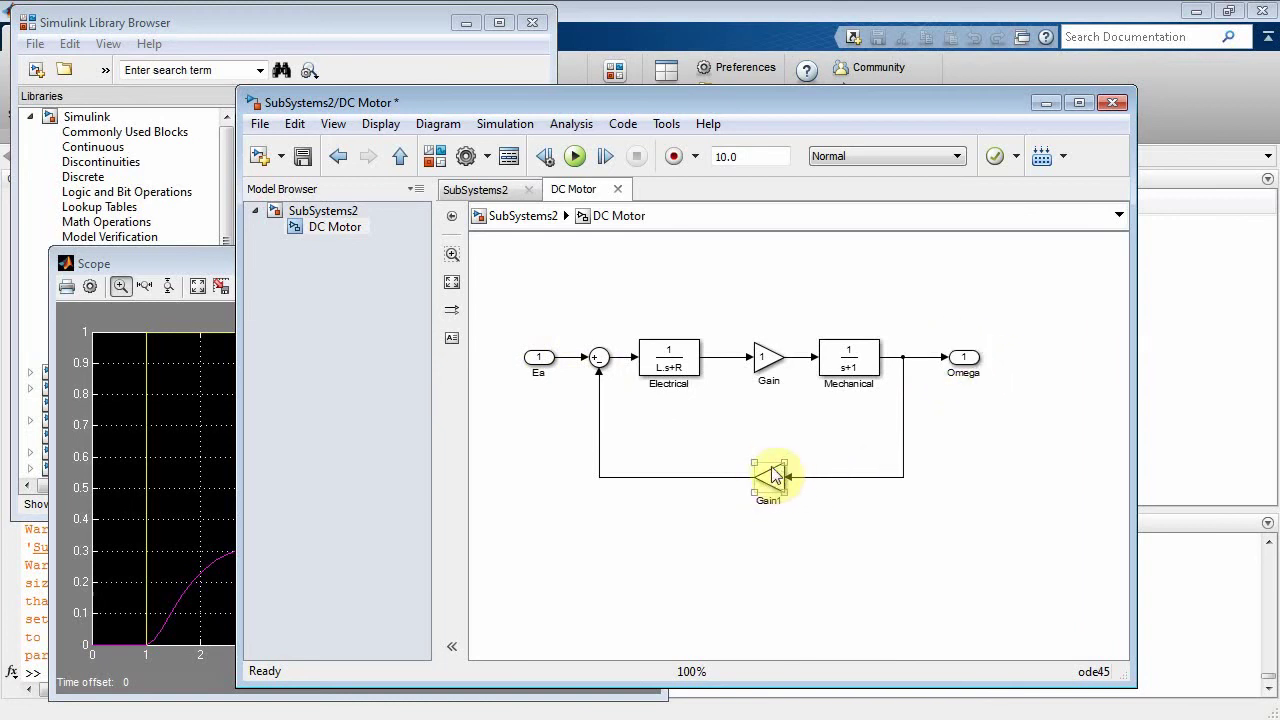
{"action": "left_click", "coordinate": [699, 411]}
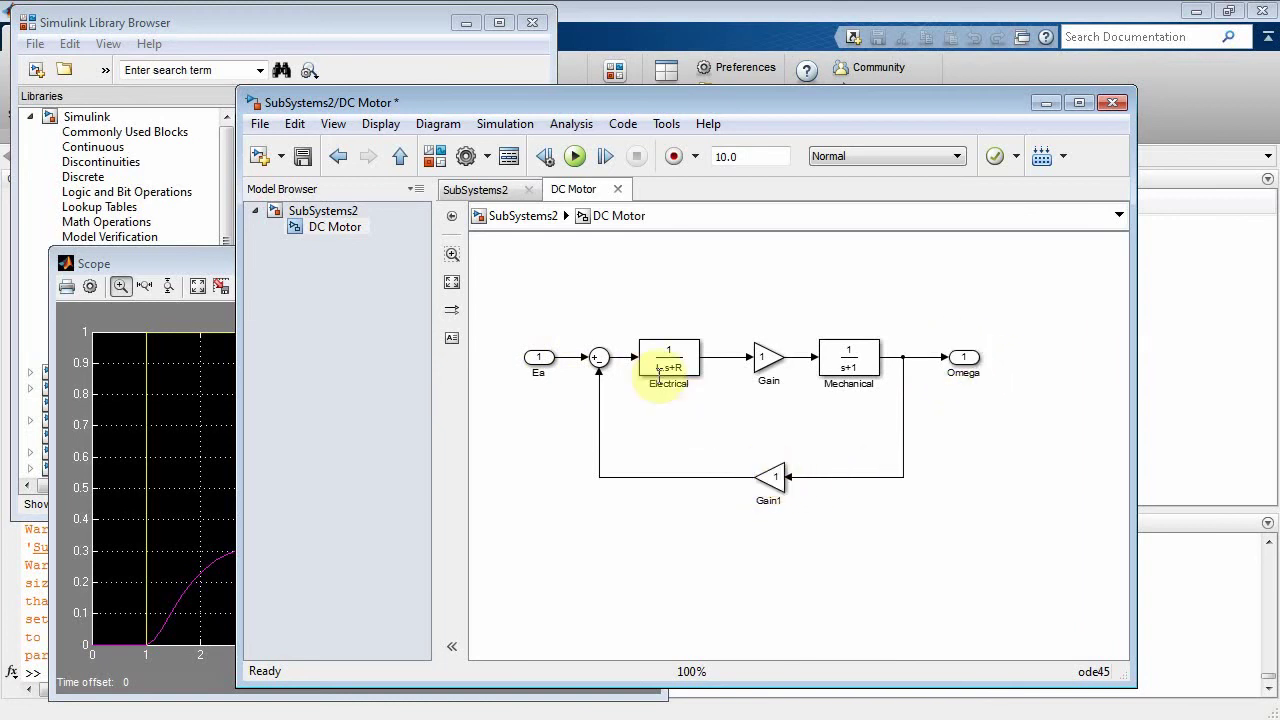
{"action": "left_click", "coordinate": [752, 355]}
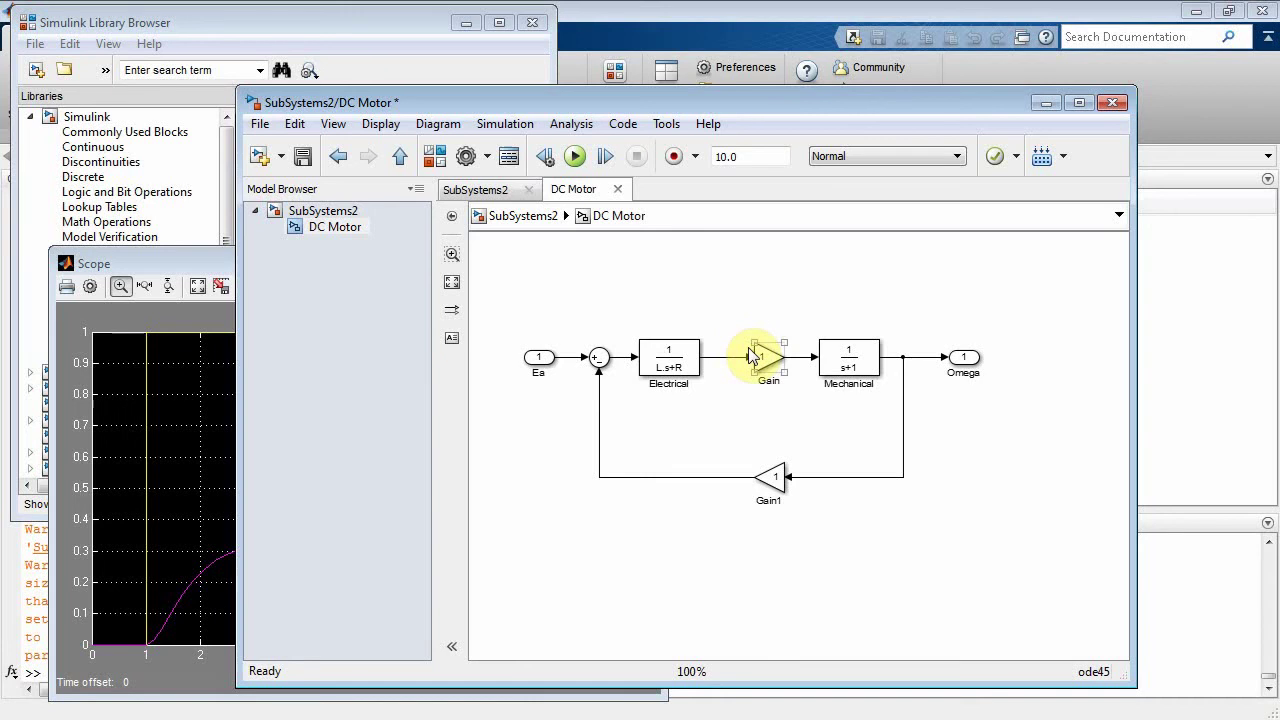
{"action": "left_click", "coordinate": [756, 392]}
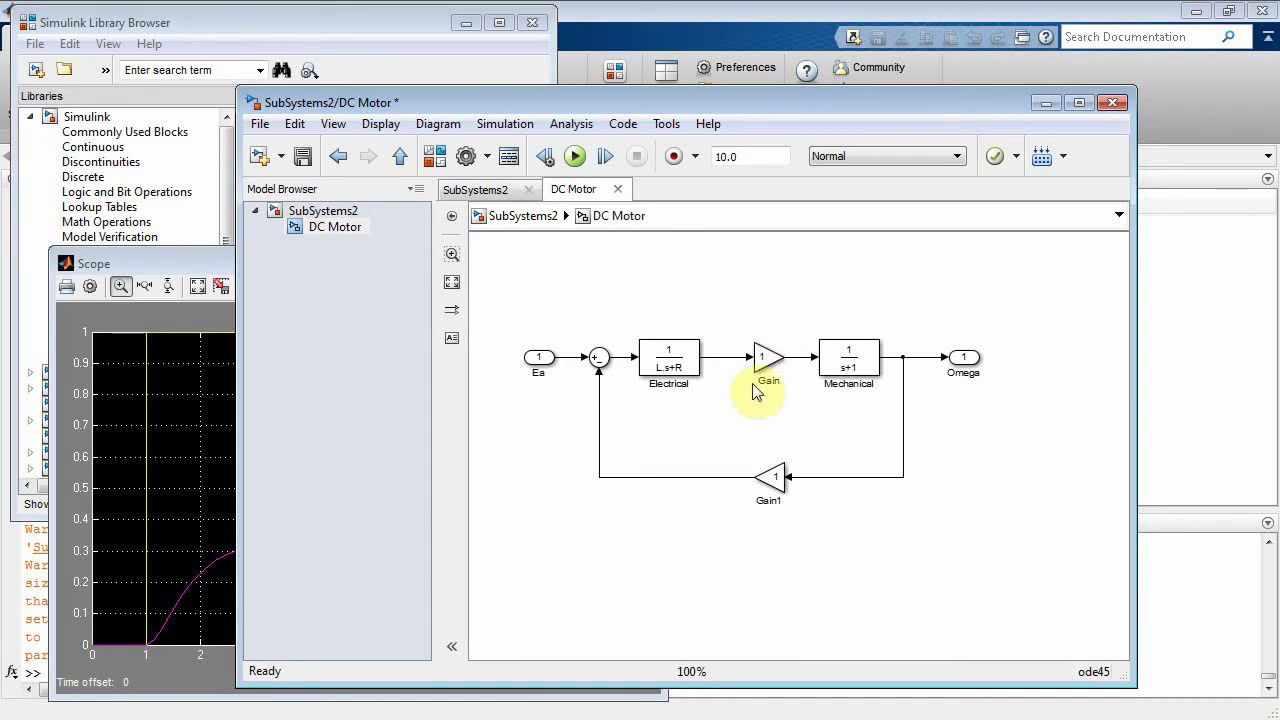
{"action": "left_click", "coordinate": [766, 386]}
{"action": "left_click", "coordinate": [665, 378]}
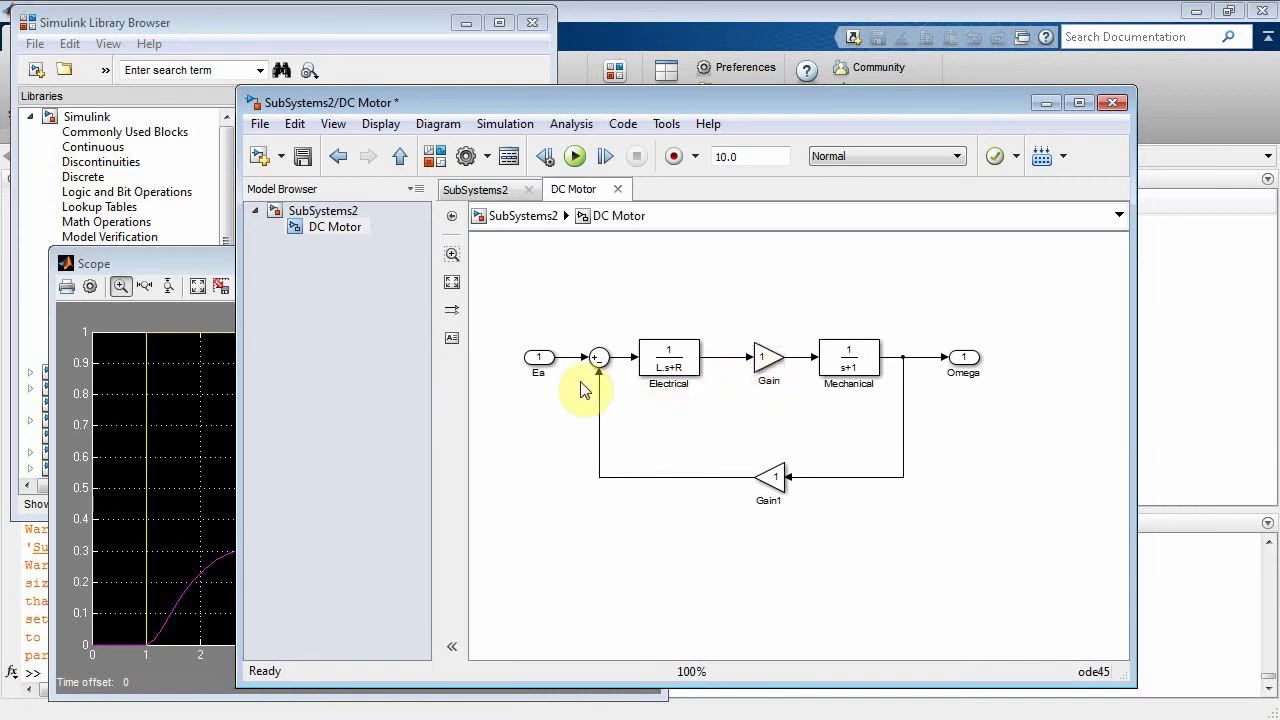
{"action": "left_click", "coordinate": [766, 368]}
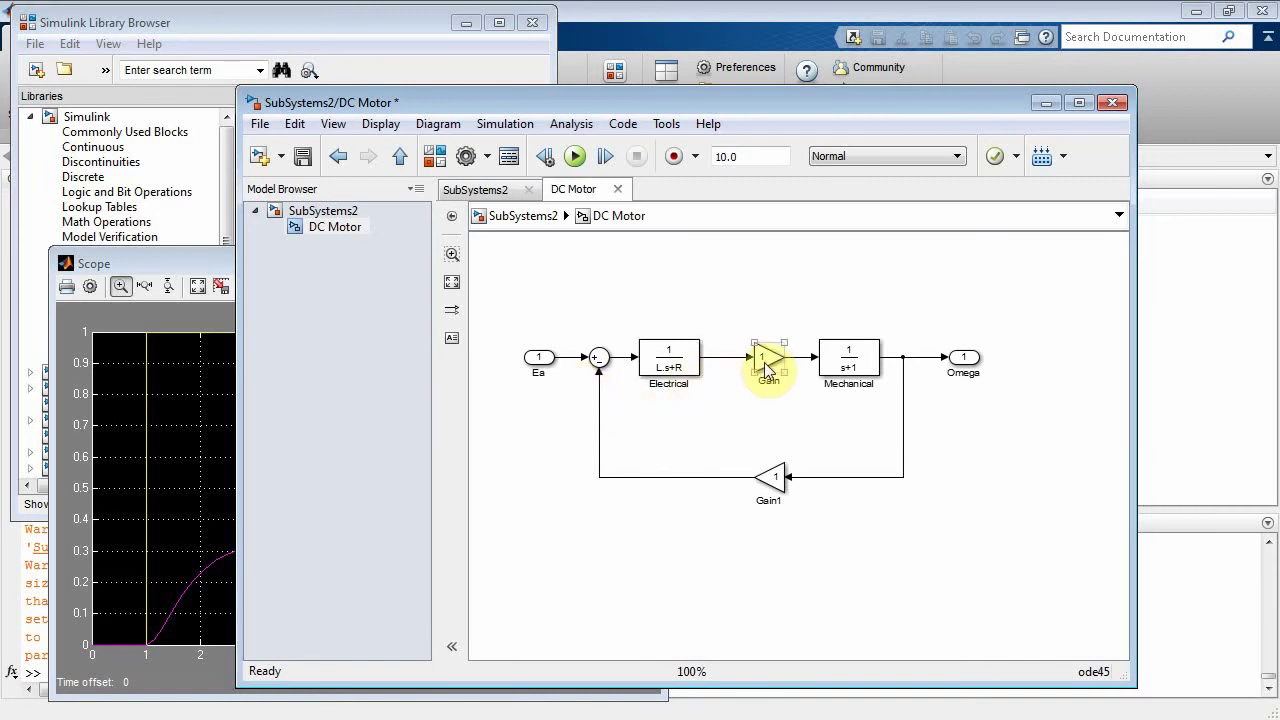
{"action": "left_click", "coordinate": [778, 380]}
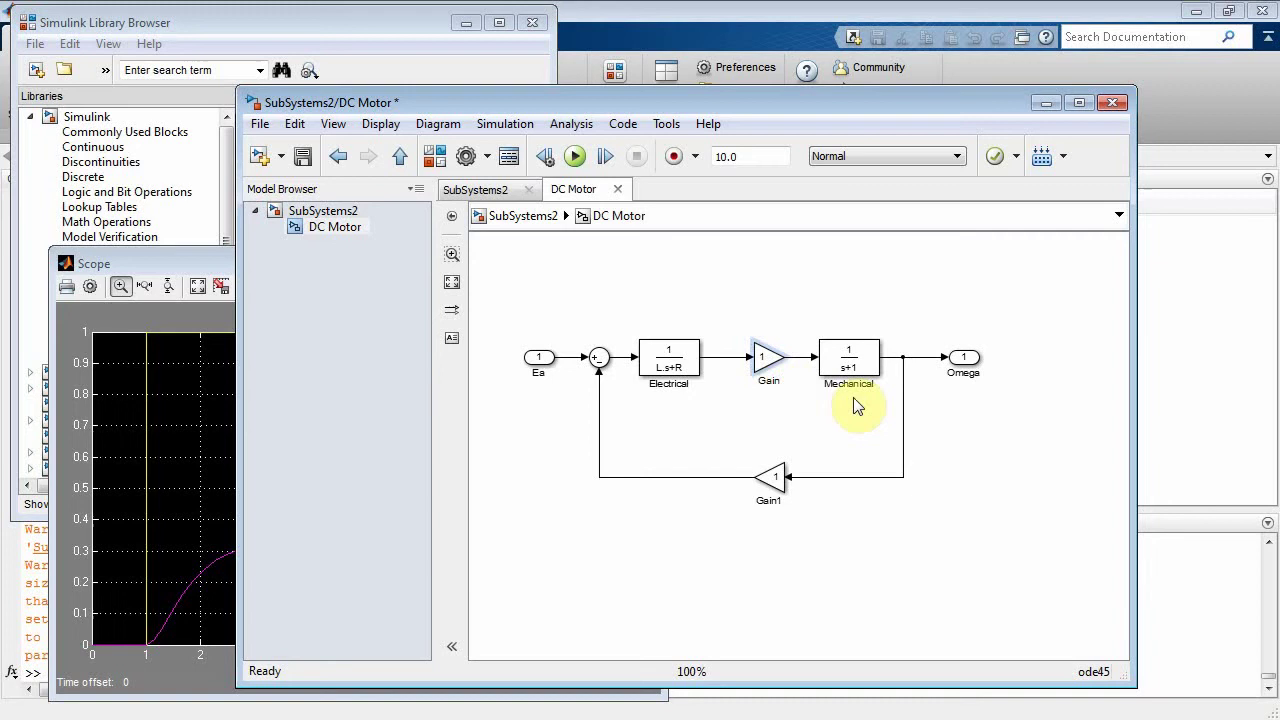
Rename the forward Gain block 'Torque Constant' and set its gain to Km
{"action": "key", "text": "BackSpace"}
{"action": "key", "text": "BackSpace"}
{"action": "key", "text": "BackSpace"}
{"action": "key", "text": "BackSpace"}
{"action": "type", "text": "Torque Constant, Km"}
{"action": "key", "text": "BackSpace"}
{"action": "key", "text": "BackSpace"}
{"action": "key", "text": "BackSpace"}
{"action": "left_click", "coordinate": [766, 362]}
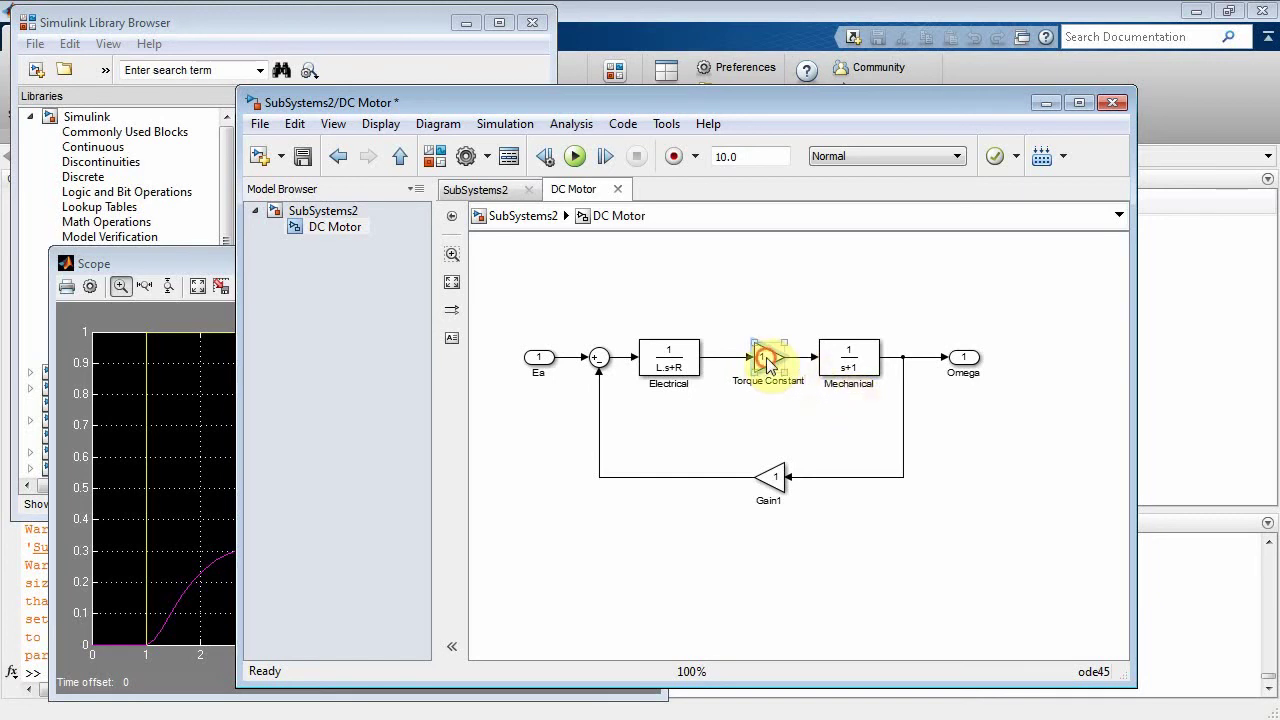
{"action": "double_click", "coordinate": [766, 360]}
{"action": "type", "text": "Km"}
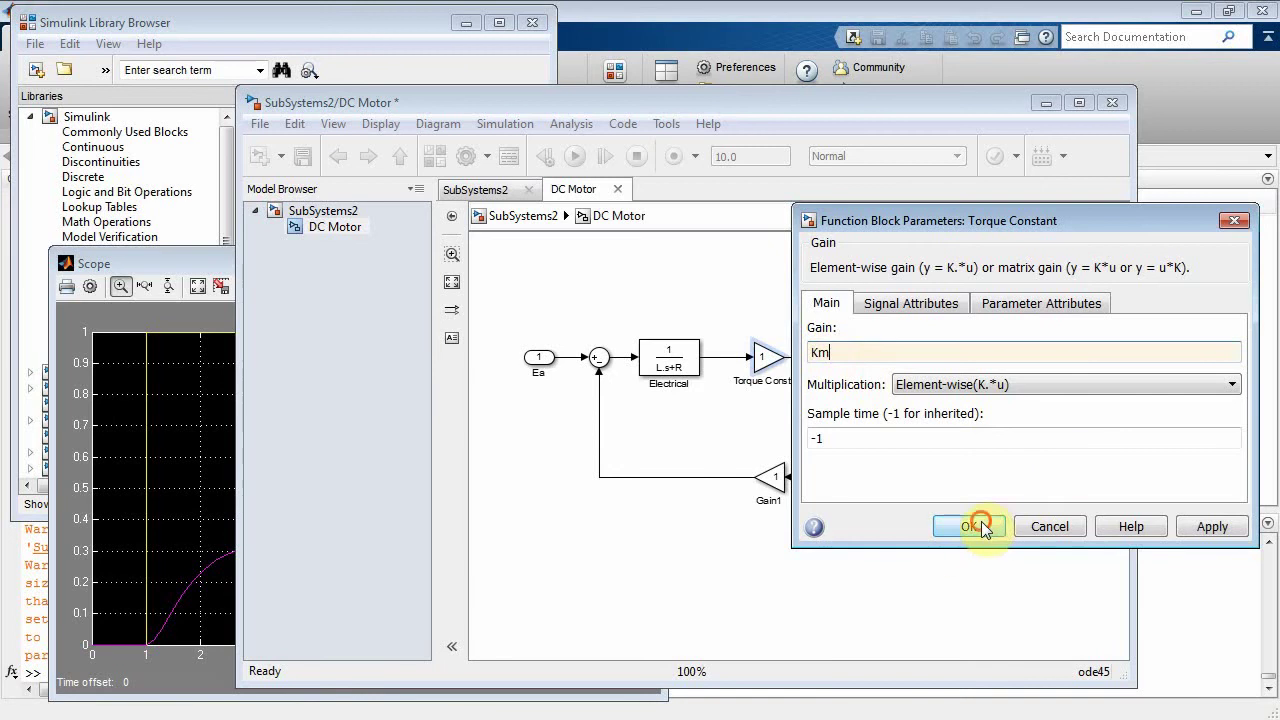
{"action": "left_click", "coordinate": [969, 526]}
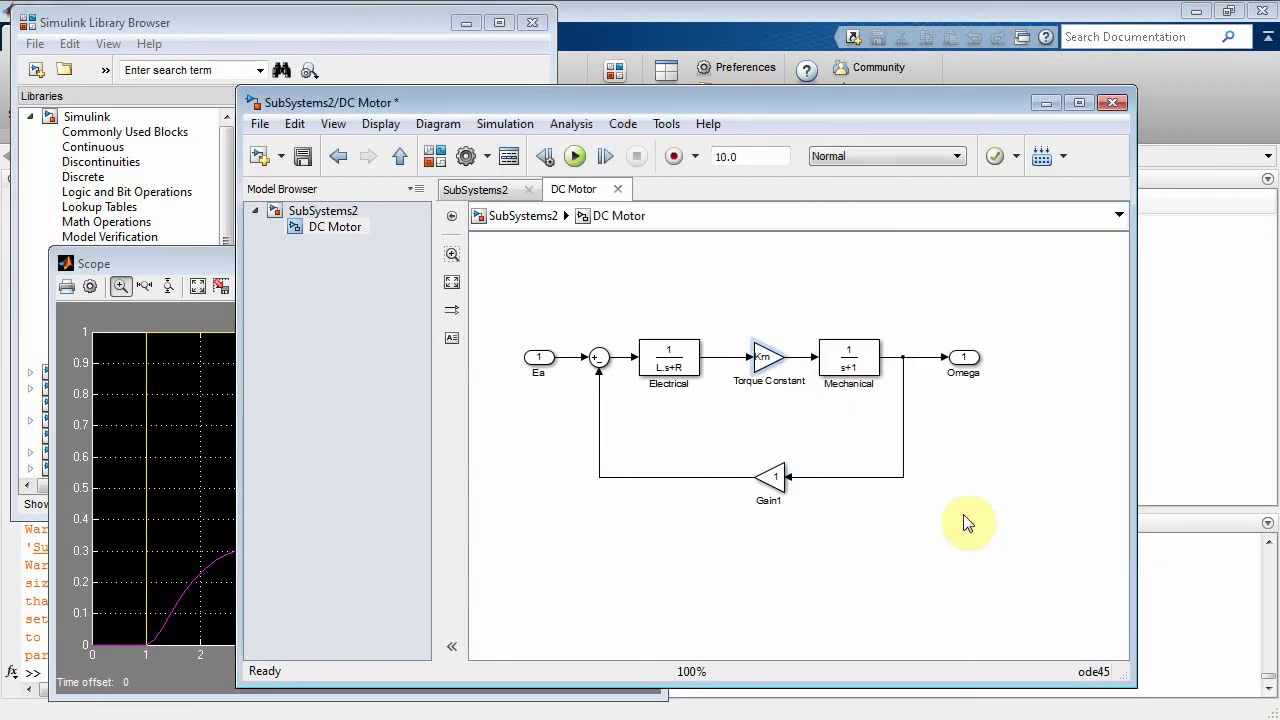
Replace the Mechanical transfer function's denominator coefficients with [J Kf]
{"action": "left_click", "coordinate": [897, 408]}
{"action": "double_click", "coordinate": [853, 365]}
{"action": "left_click", "coordinate": [398, 379]}
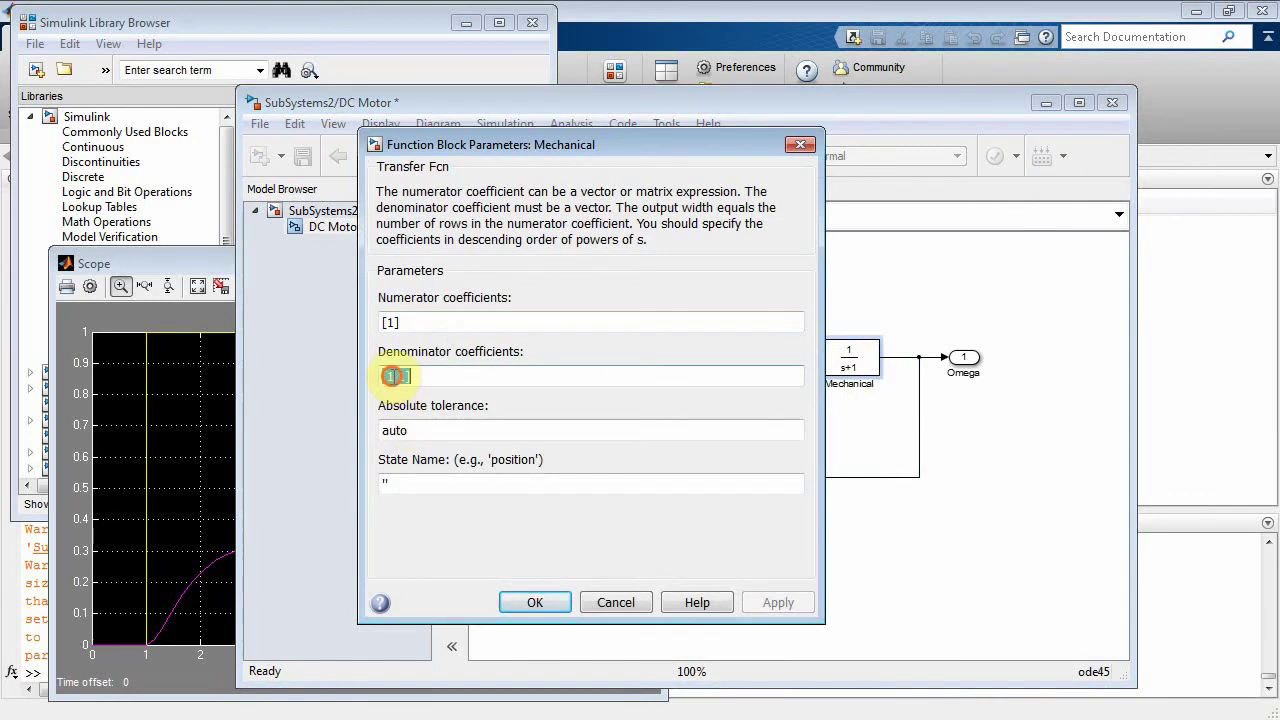
{"action": "key", "text": "BackSpace"}
{"action": "key", "text": "BackSpace"}
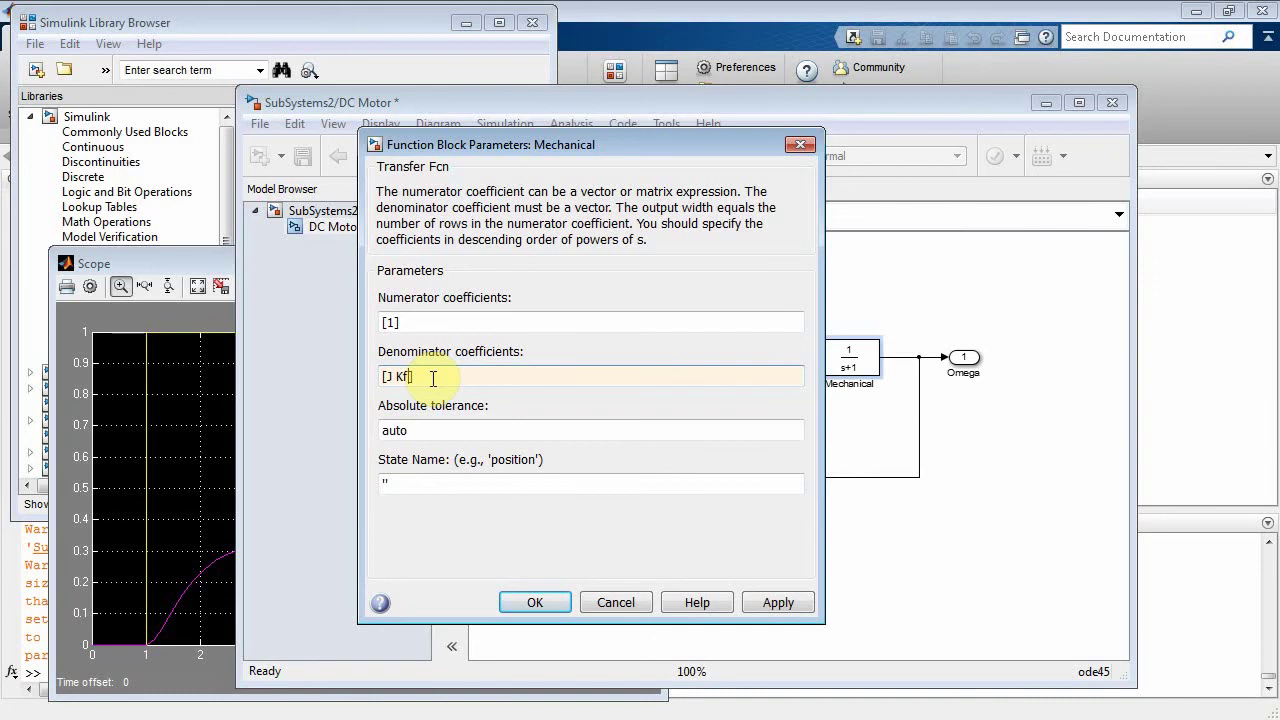
Apply the Mechanical denominator, then rename Gain1 'Back EMF' with gain Kemf
{"action": "left_click", "coordinate": [536, 602]}
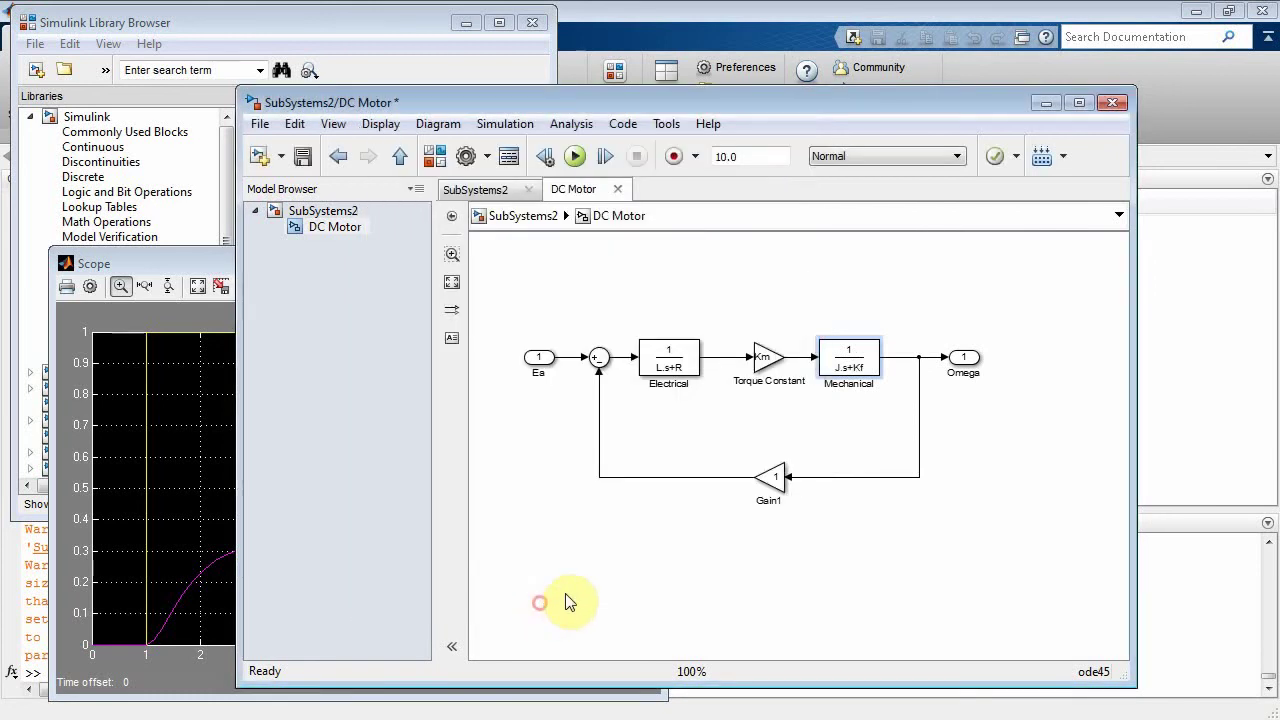
{"action": "left_click", "coordinate": [765, 476]}
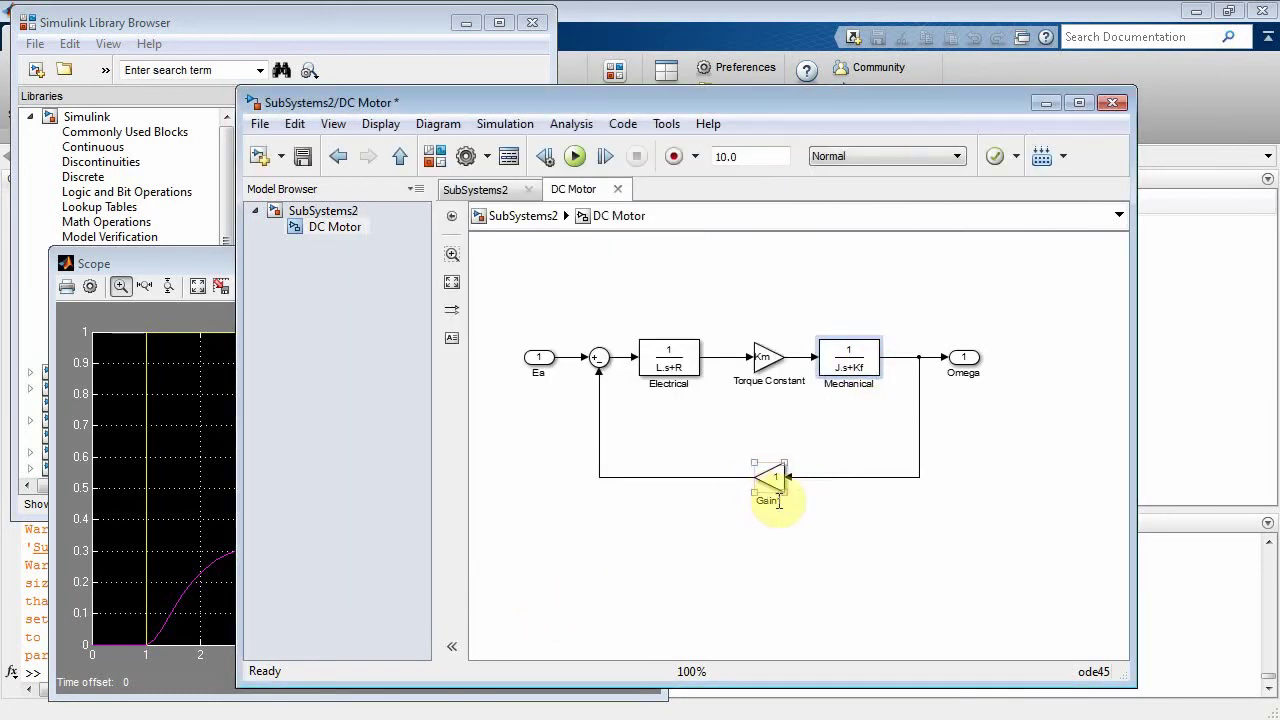
{"action": "left_click", "coordinate": [777, 500]}
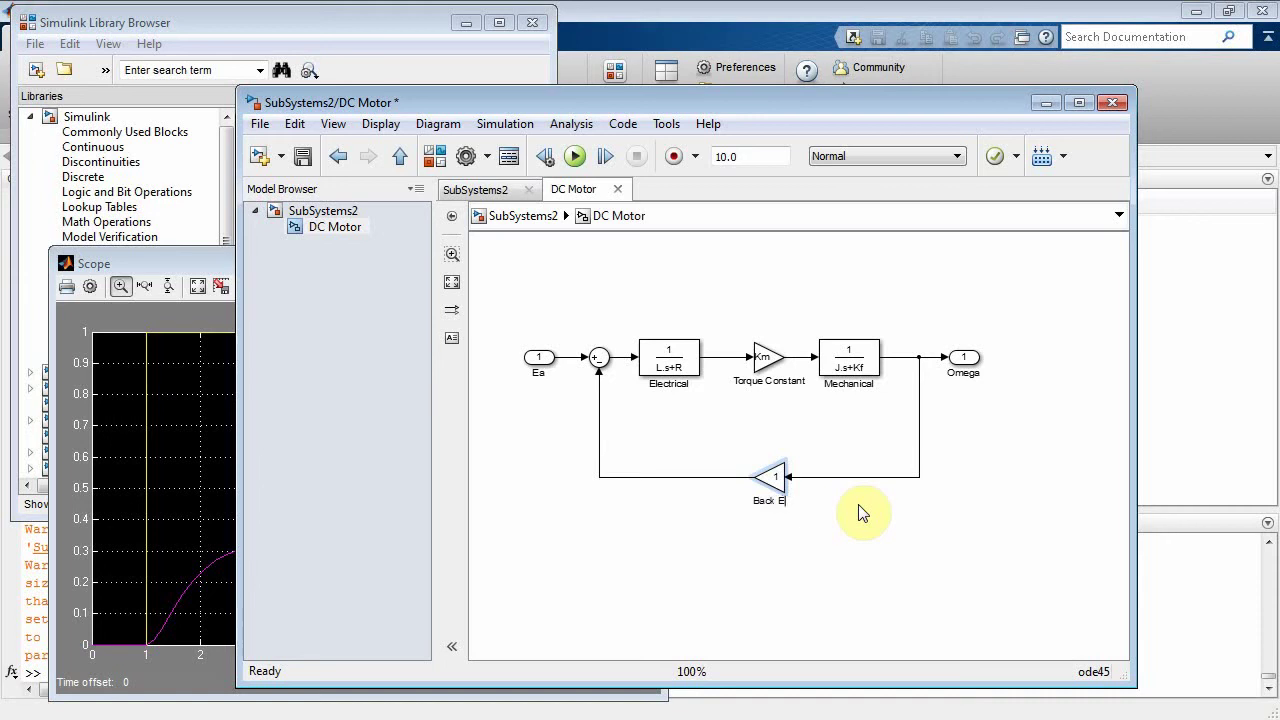
{"action": "double_click", "coordinate": [777, 482]}
{"action": "type", "text": "Kemf"}
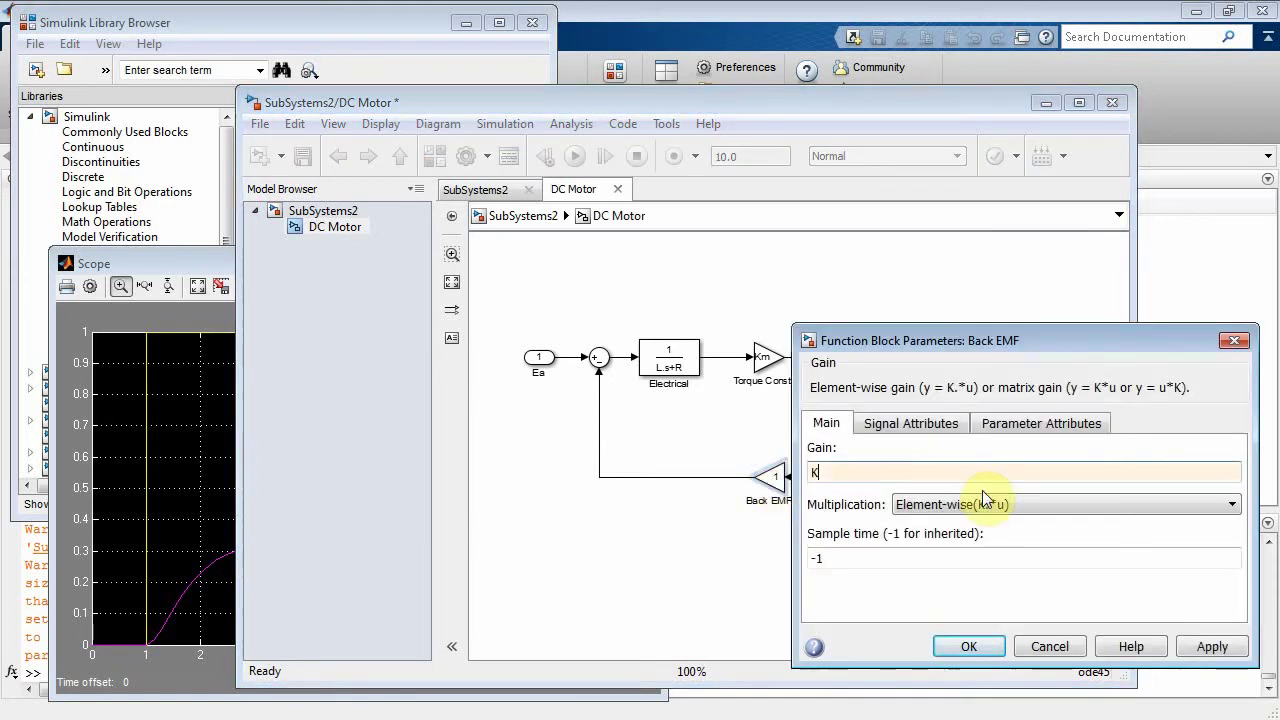
{"action": "left_click", "coordinate": [968, 646]}
Enlarge the Back EMF block so its Kemf value is readable
{"action": "left_click", "coordinate": [760, 478]}
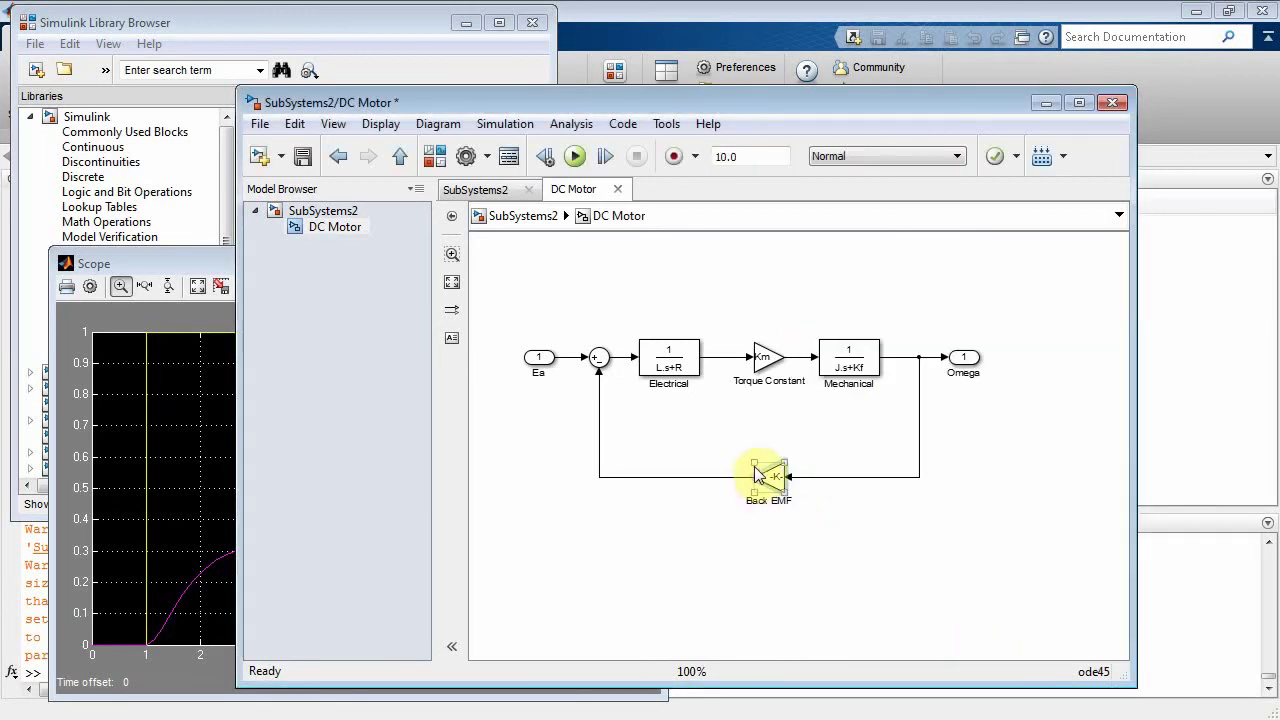
{"action": "left_click_drag", "start_coordinate": [754, 463], "coordinate": [722, 457]}
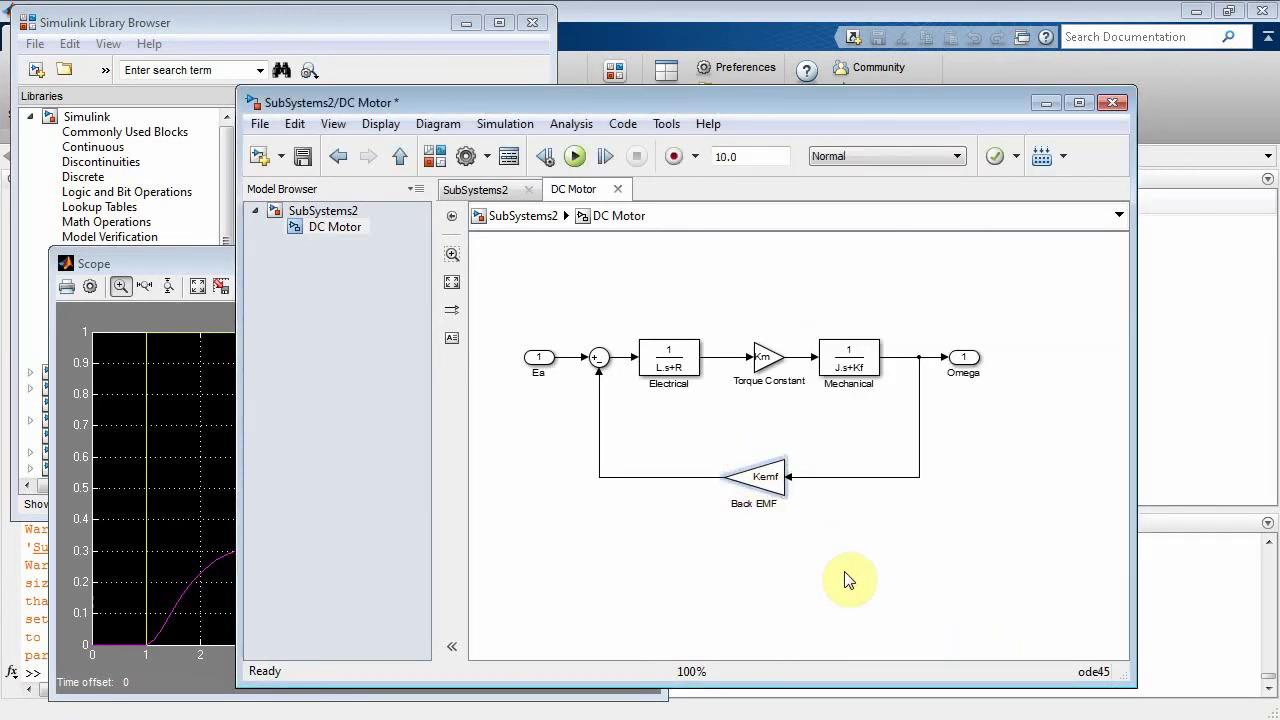
{"action": "left_click", "coordinate": [874, 580]}
{"action": "left_click", "coordinate": [769, 361]}
{"action": "left_click_drag", "start_coordinate": [769, 361], "coordinate": [758, 361]}
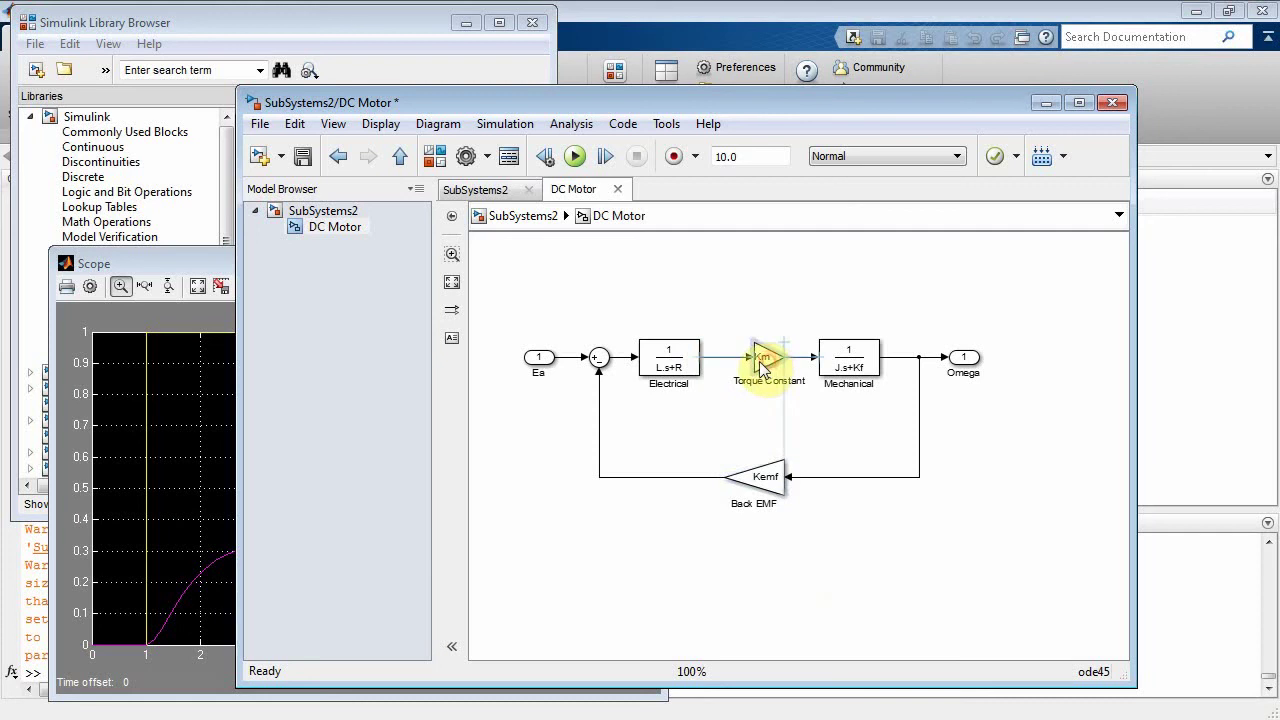
{"action": "left_click", "coordinate": [873, 568]}
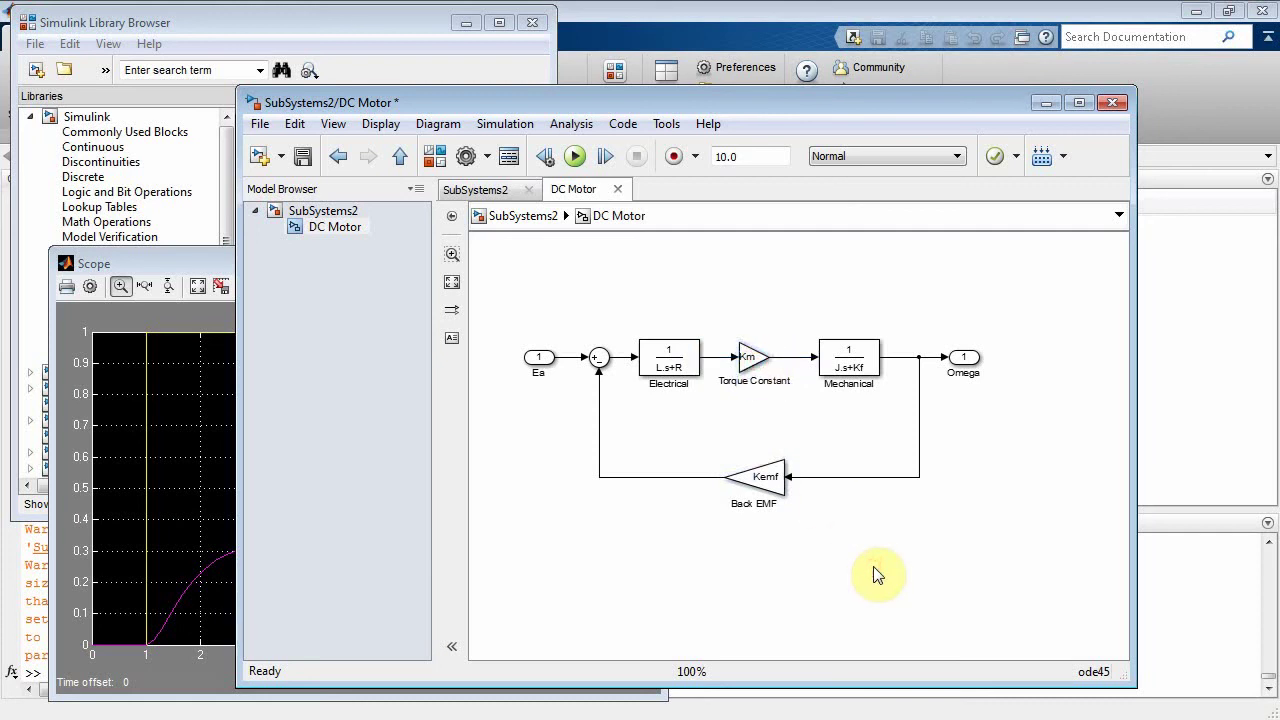
{"action": "left_click", "coordinate": [655, 372]}
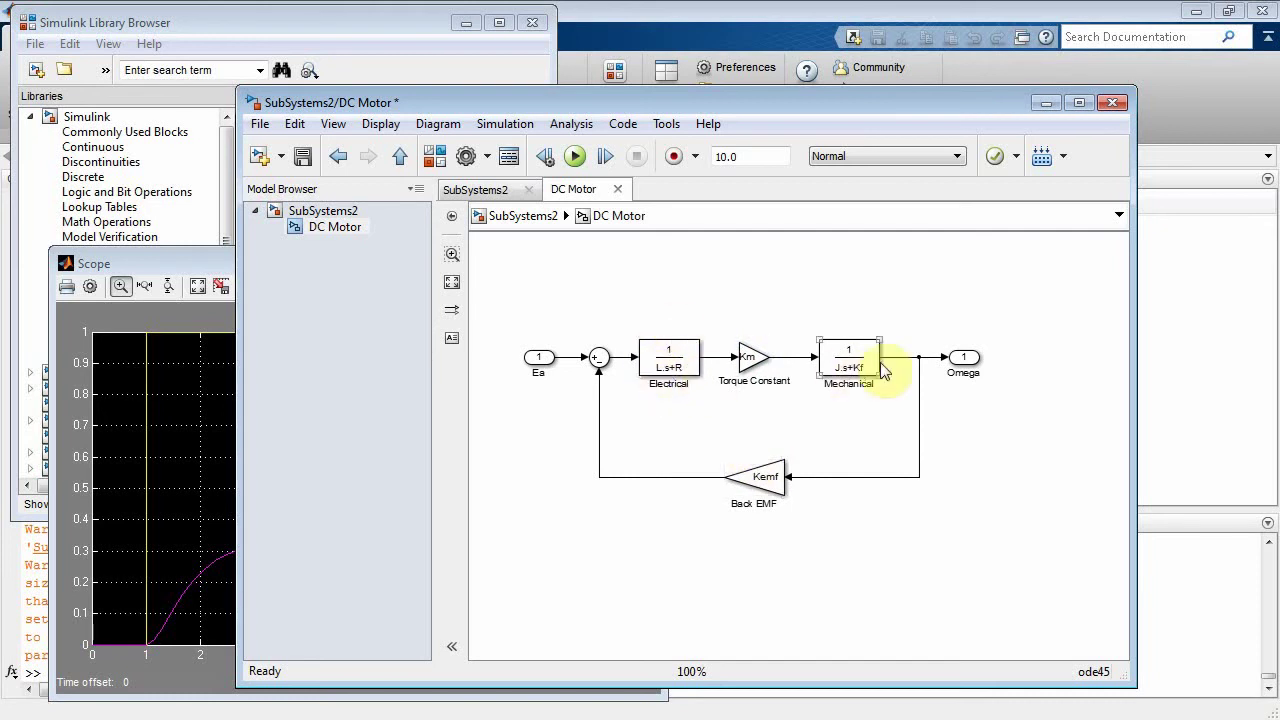
{"action": "left_click", "coordinate": [840, 385]}
{"action": "left_click", "coordinate": [667, 385]}
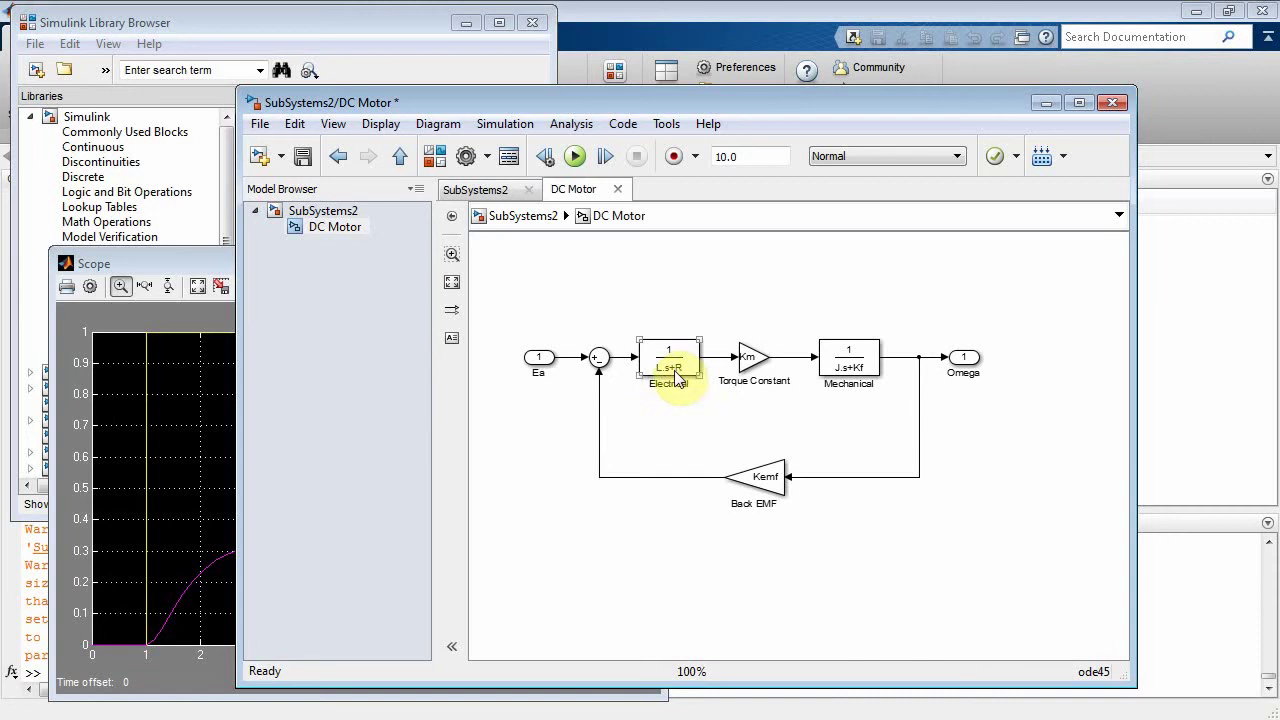
{"action": "left_click", "coordinate": [815, 385]}
{"action": "left_click", "coordinate": [850, 362]}
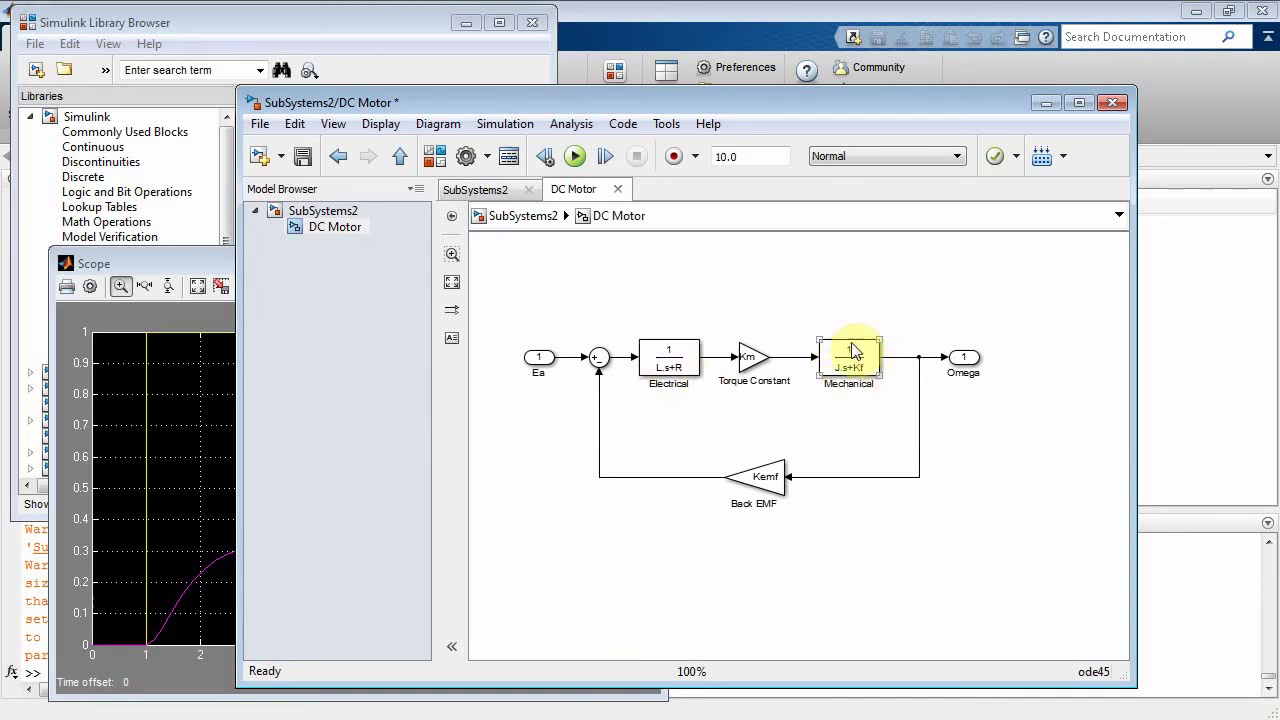
{"action": "left_click", "coordinate": [750, 366]}
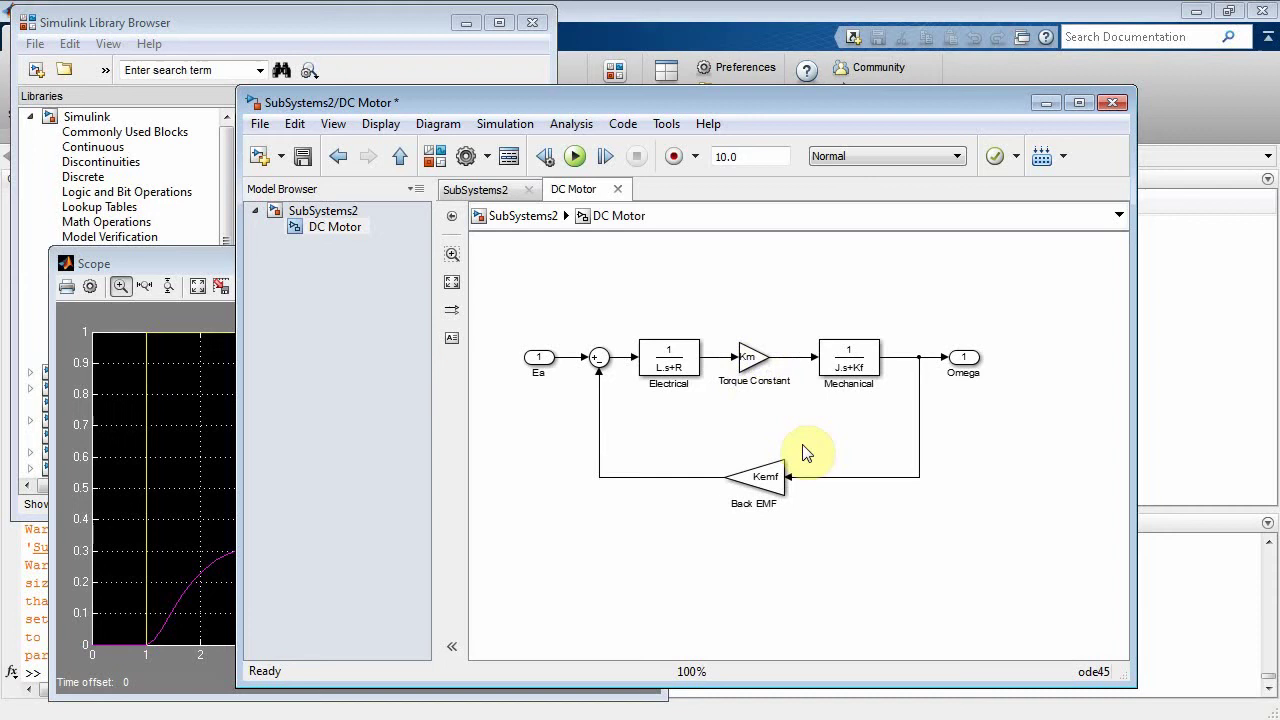
{"action": "left_click", "coordinate": [757, 488]}
{"action": "left_click", "coordinate": [538, 360]}
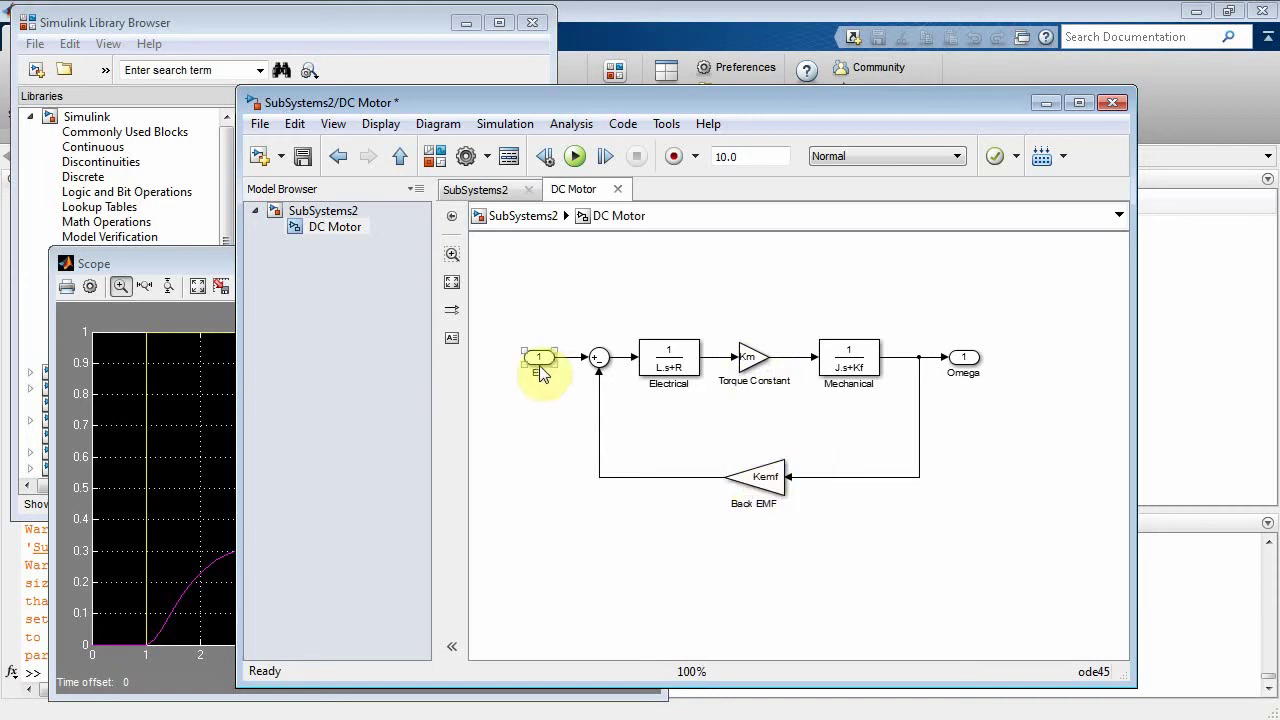
{"action": "left_click", "coordinate": [598, 358]}
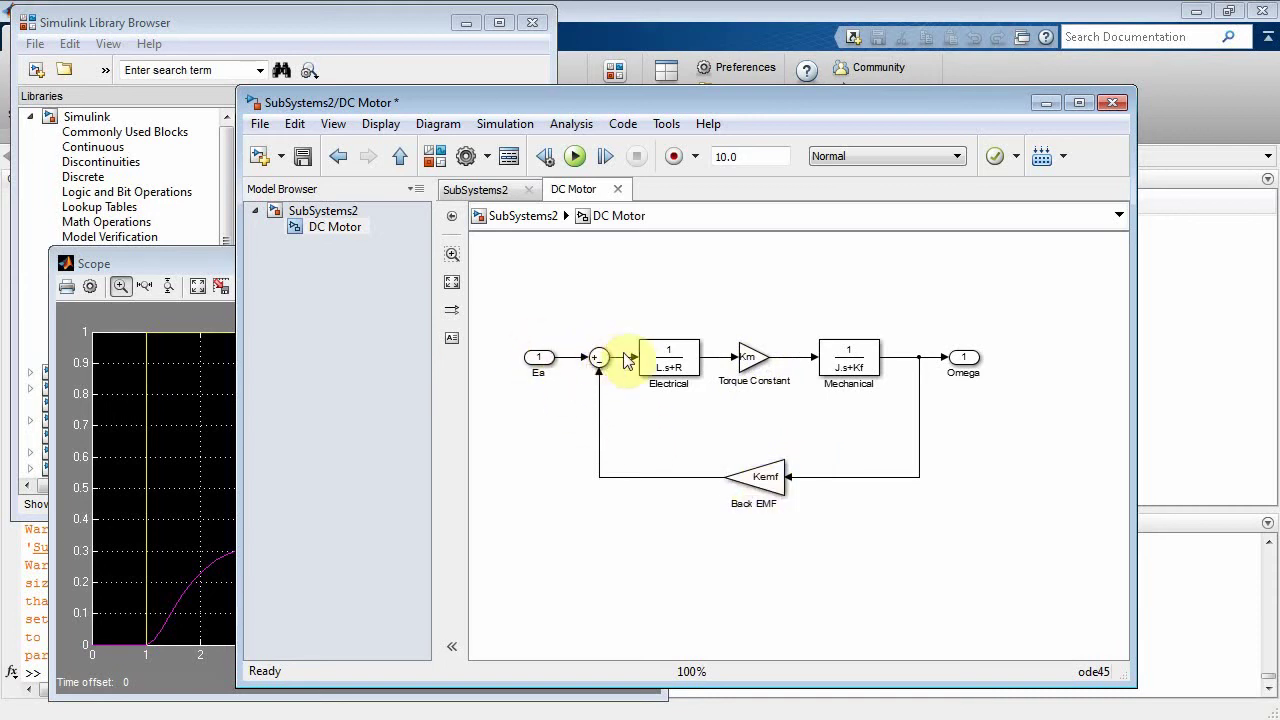
{"action": "left_click", "coordinate": [670, 360]}
{"action": "left_click", "coordinate": [714, 343]}
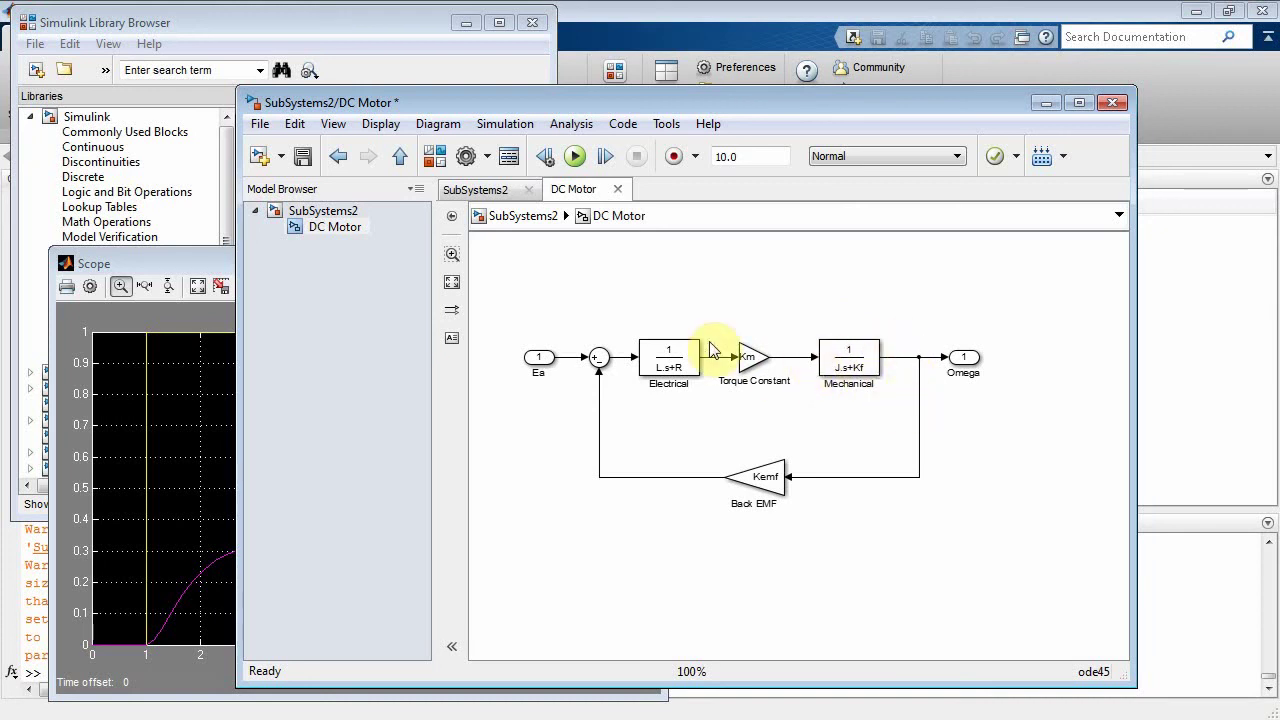
Return to the top-level SubSystems2 diagram, nudging DC Motor right and browsing the model hierarchy
{"action": "left_click", "coordinate": [528, 217]}
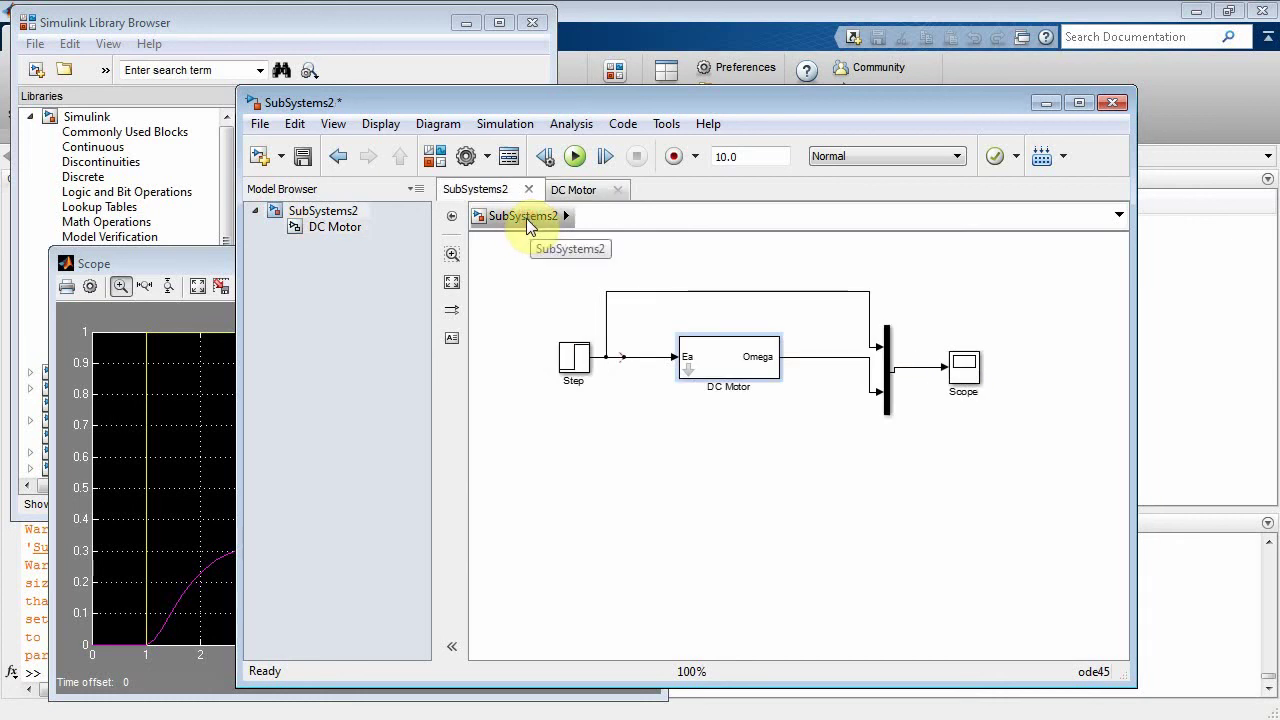
{"action": "left_click_drag", "start_coordinate": [720, 365], "coordinate": [730, 367]}
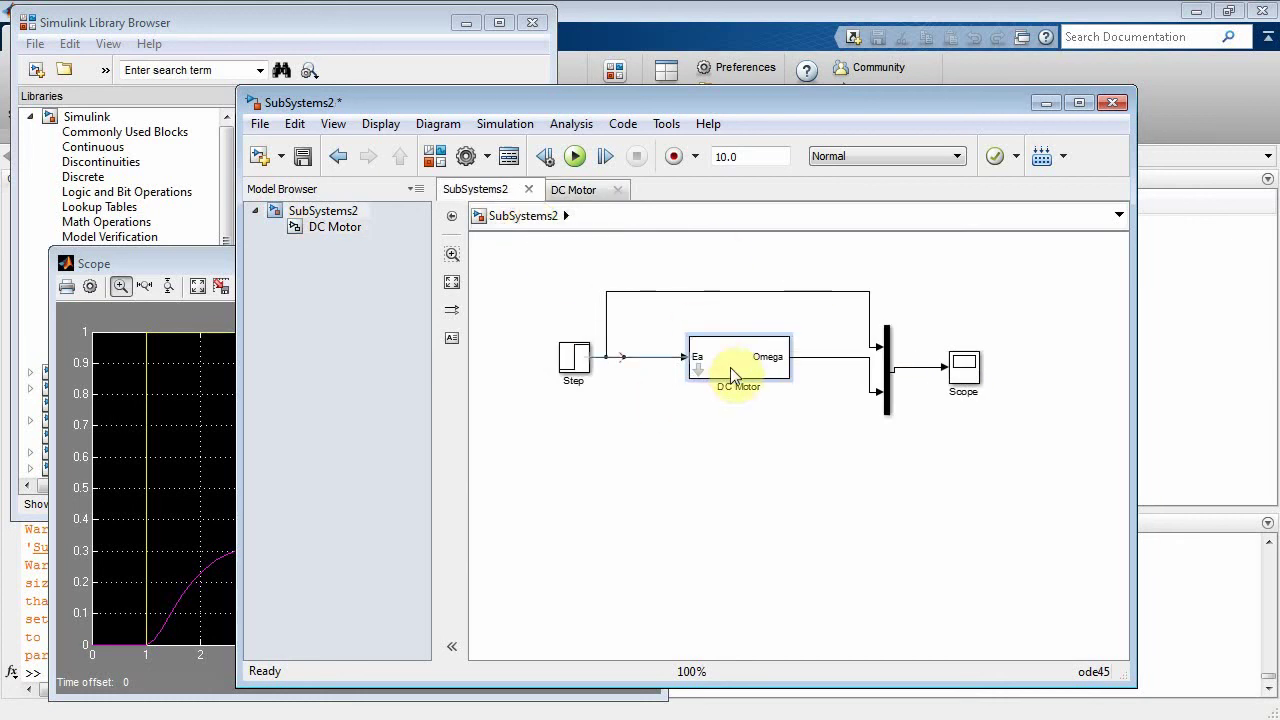
{"action": "left_click", "coordinate": [322, 214]}
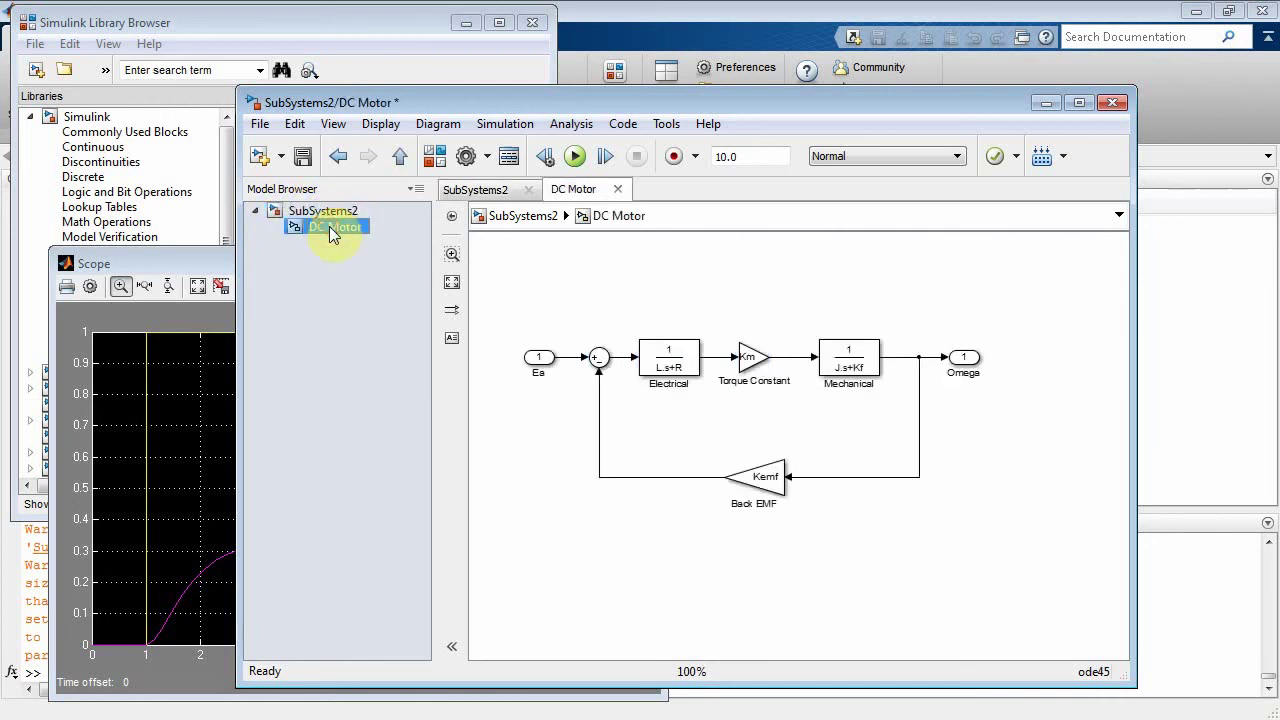
{"action": "left_click", "coordinate": [322, 214]}
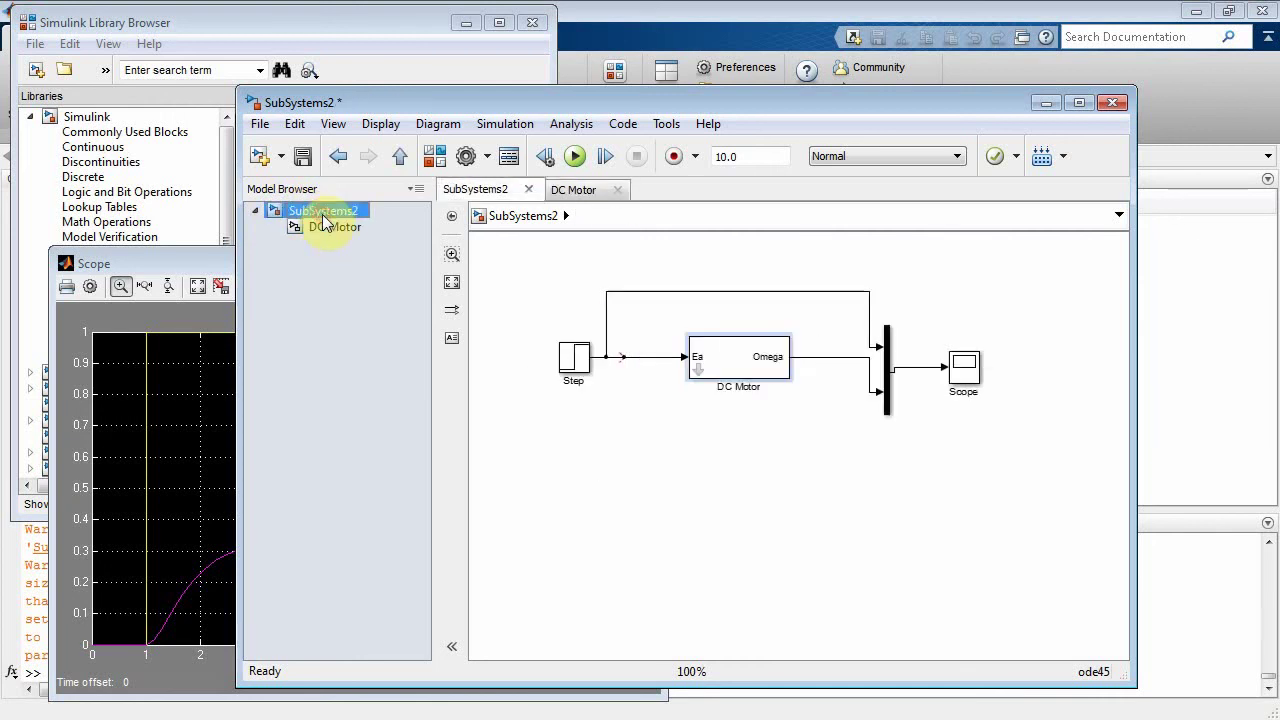
{"action": "left_click", "coordinate": [330, 228]}
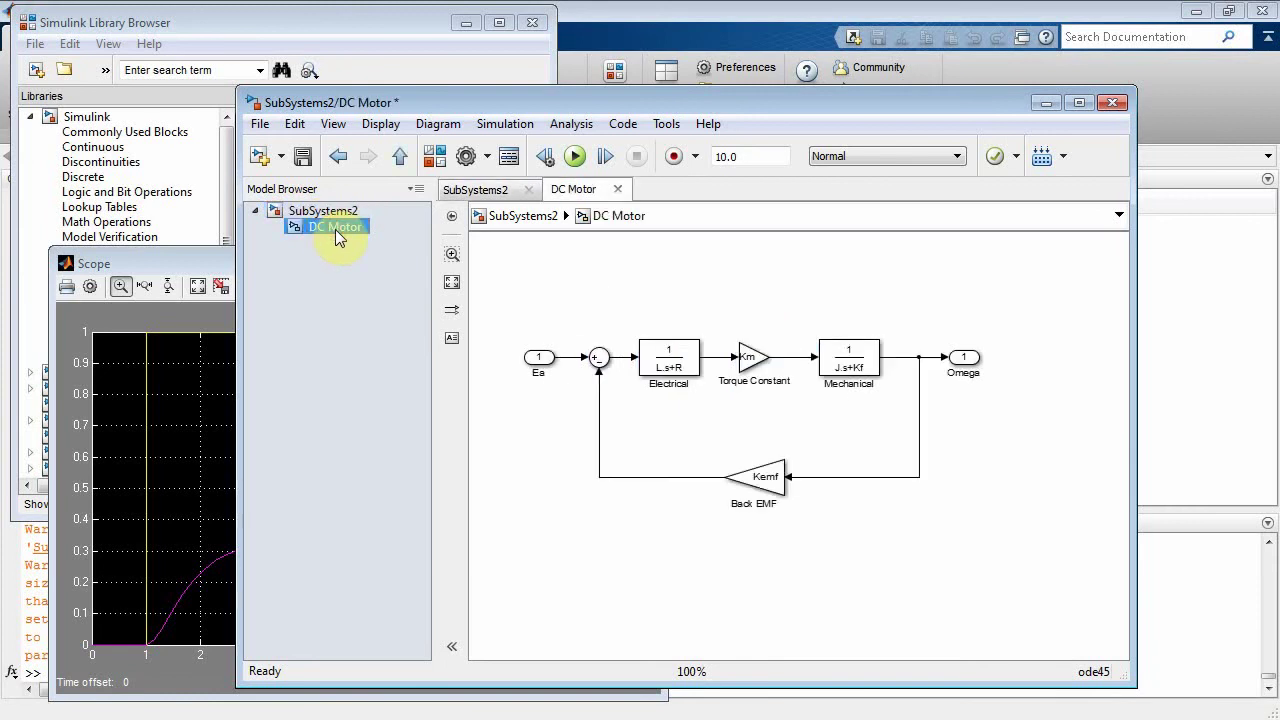
{"action": "left_click", "coordinate": [325, 213]}
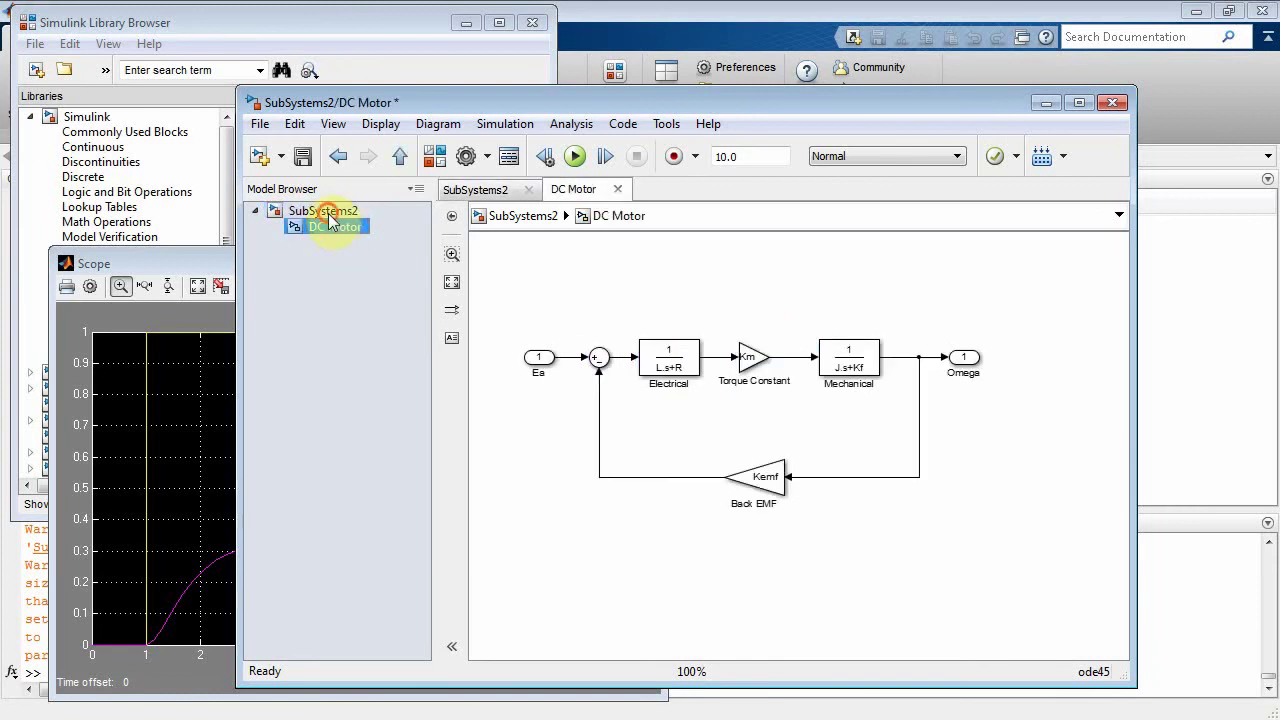
Hide the model hierarchy panel and narrow the model window beside the scope
{"action": "left_click", "coordinate": [454, 648]}
{"action": "left_click_drag", "start_coordinate": [244, 512], "coordinate": [511, 509]}
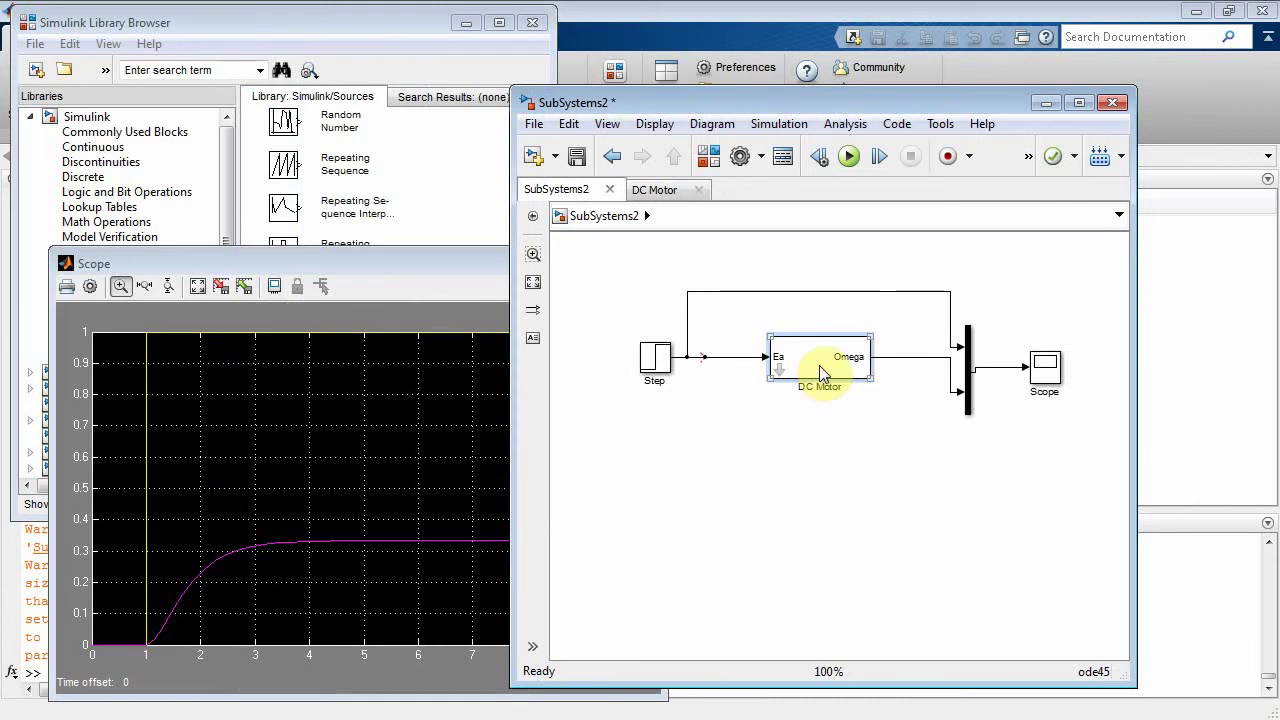
{"action": "double_click", "coordinate": [786, 364]}
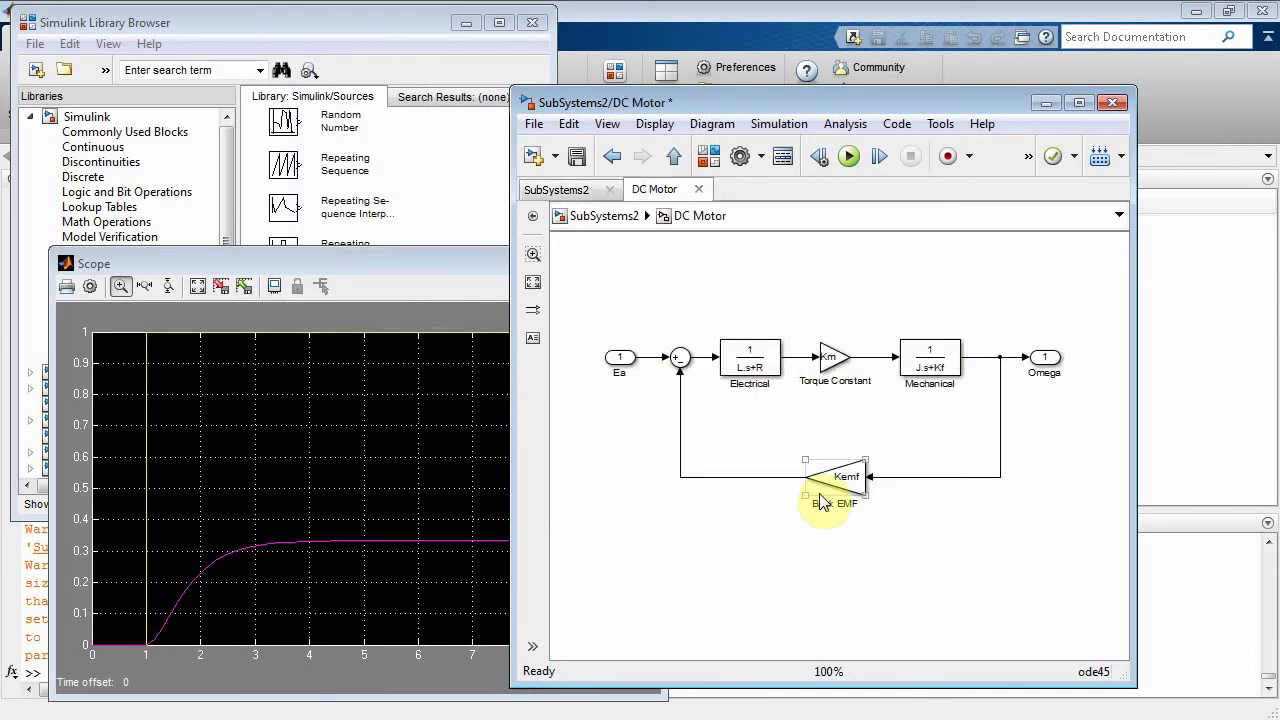
{"action": "left_click", "coordinate": [603, 217]}
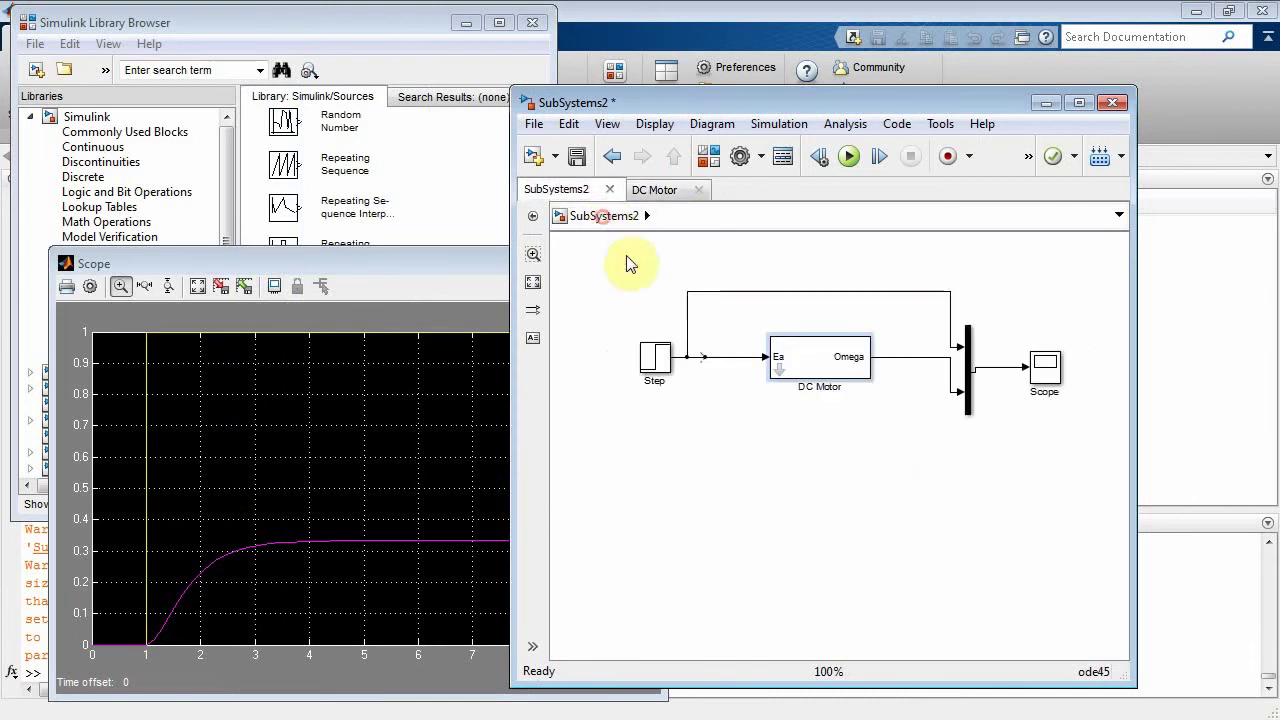
Dismiss the DC Motor parameter dialog, then choose Mask > Edit Mask for the block
{"action": "double_click", "coordinate": [820, 365]}
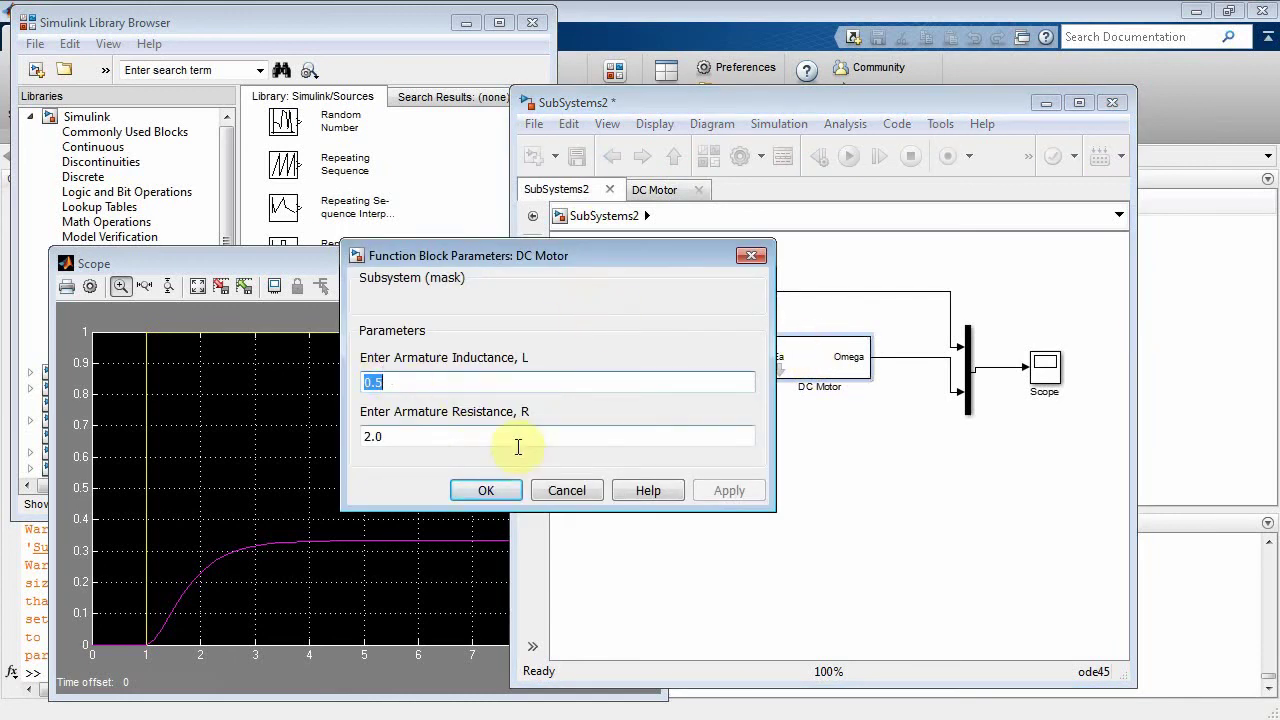
{"action": "left_click", "coordinate": [566, 490]}
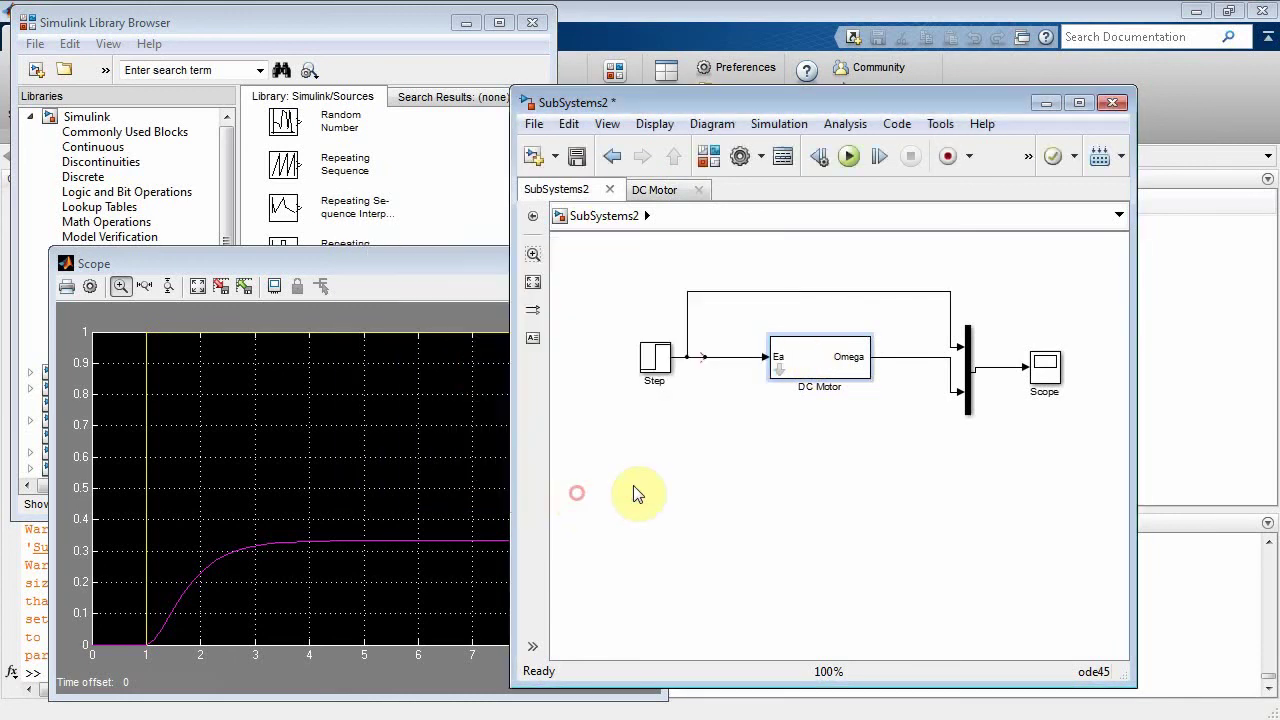
{"action": "left_click", "coordinate": [812, 356]}
{"action": "right_click", "coordinate": [812, 358]}
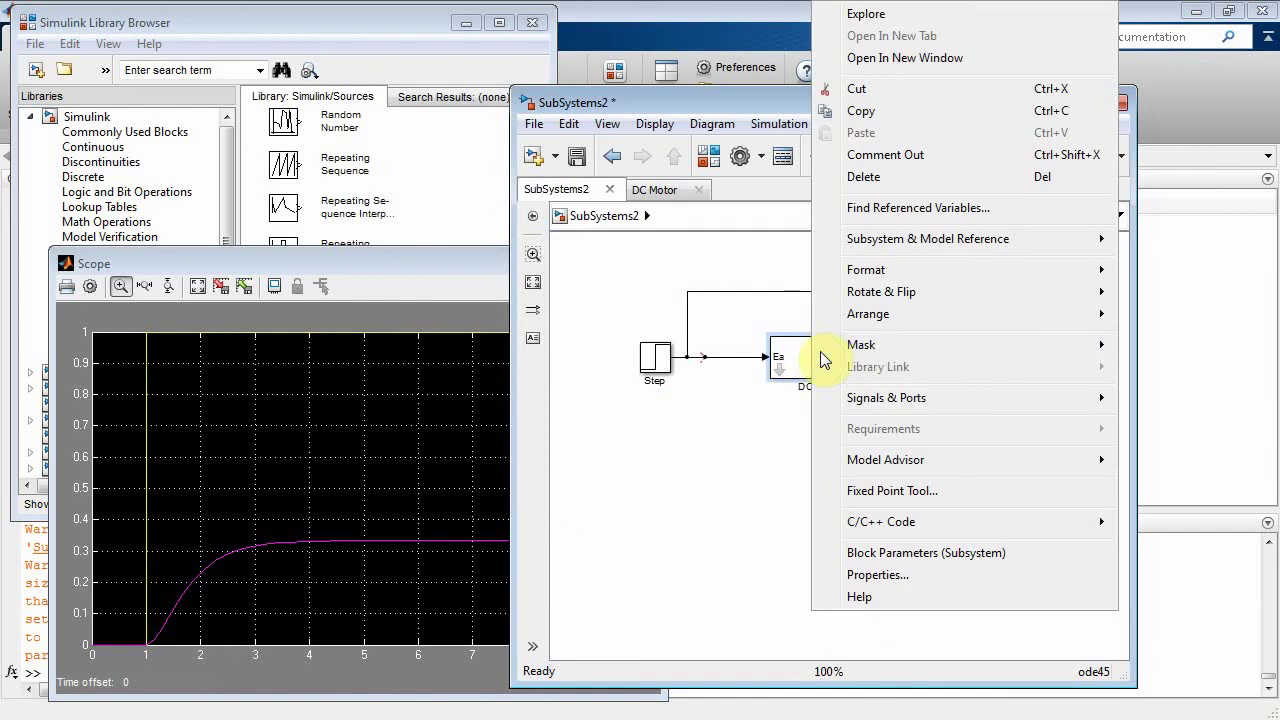
{"action": "mouse_move", "coordinate": [859, 345]}
{"action": "left_click", "coordinate": [690, 350]}
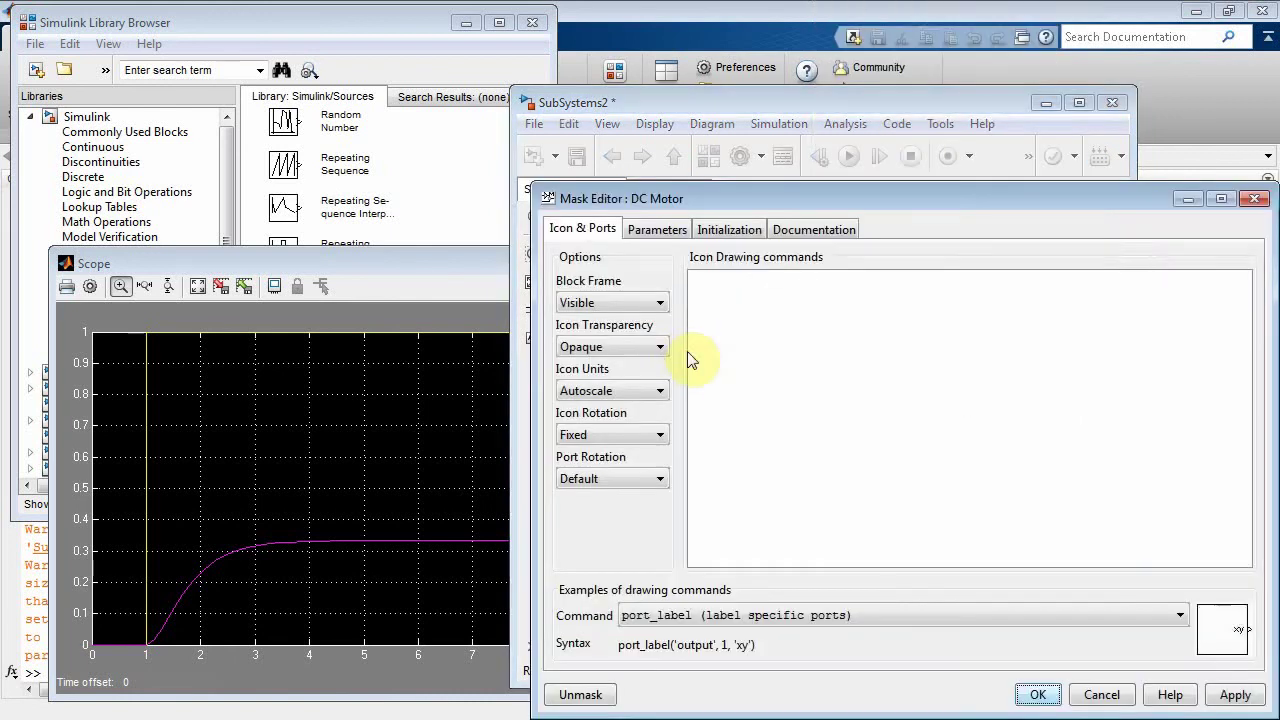
{"action": "left_click_drag", "start_coordinate": [909, 191], "coordinate": [706, 143]}
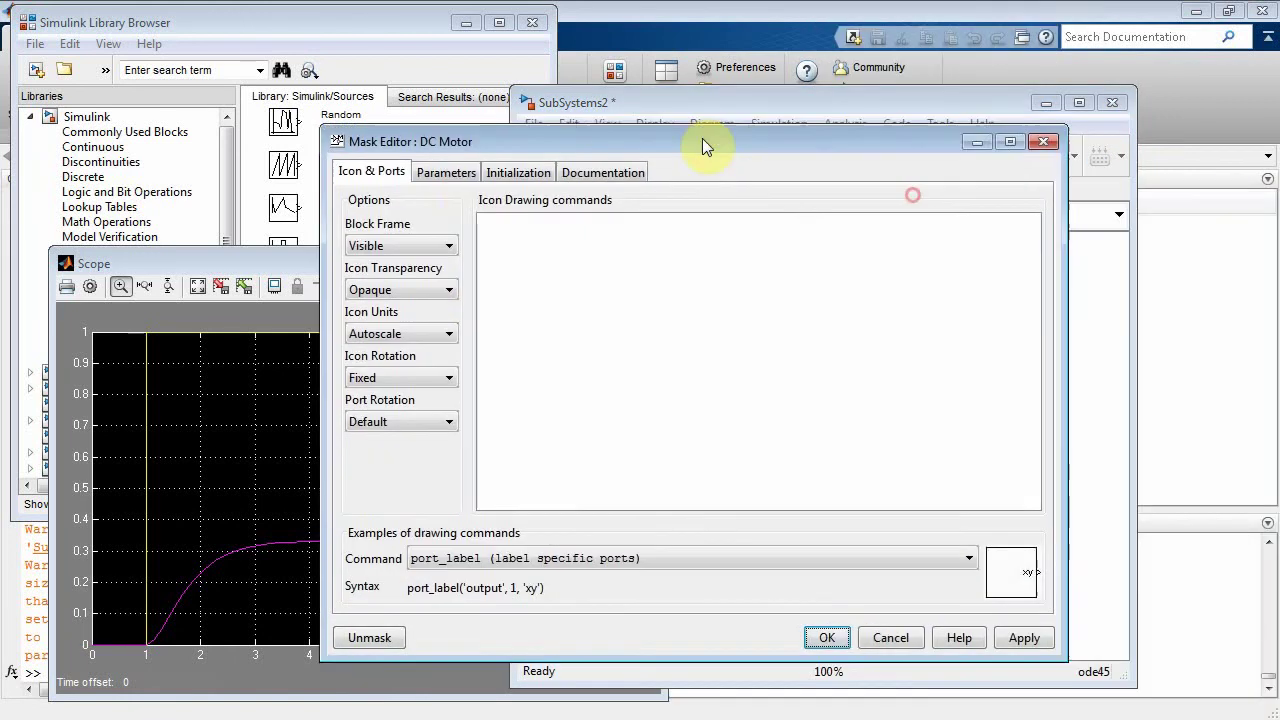
Add a torque constant prompt with variable Km and an inertia constant prompt with variable J
{"action": "left_click", "coordinate": [451, 174]}
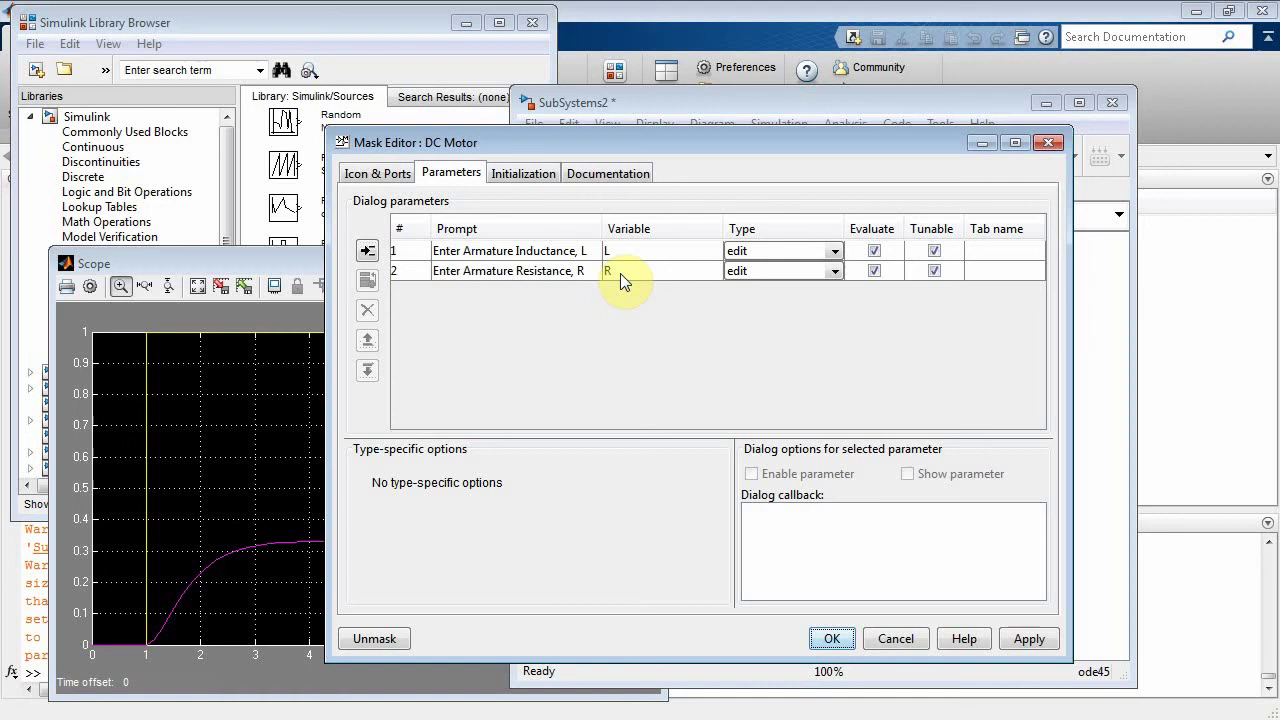
{"action": "left_click", "coordinate": [367, 250]}
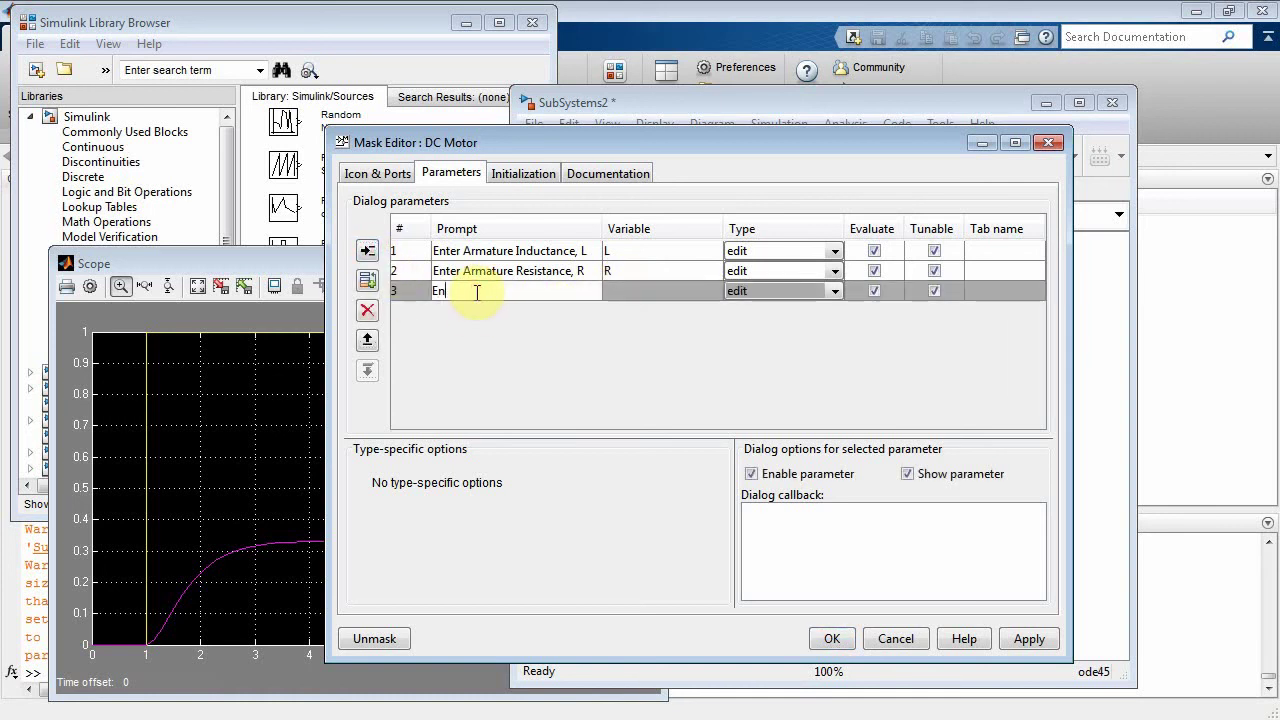
{"action": "type", "text": "Enter Torque Consta"}
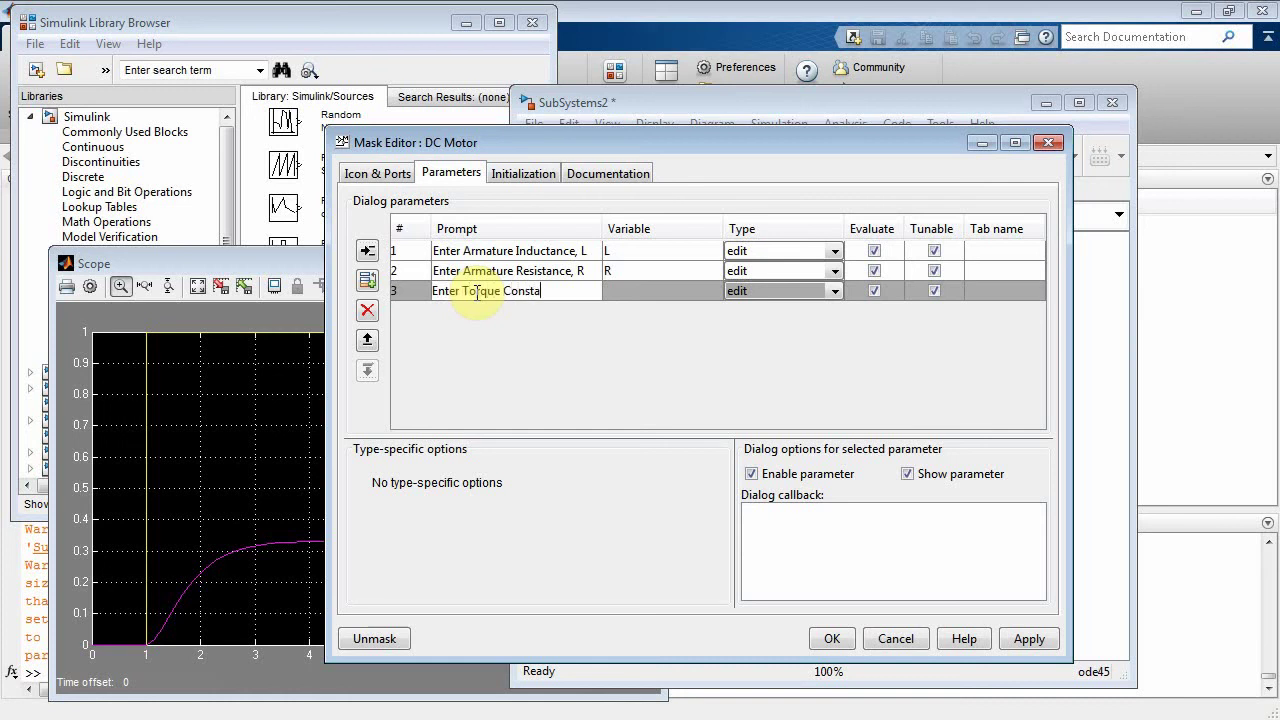
{"action": "type", "text": "nt, Km"}
{"action": "left_click", "coordinate": [620, 291]}
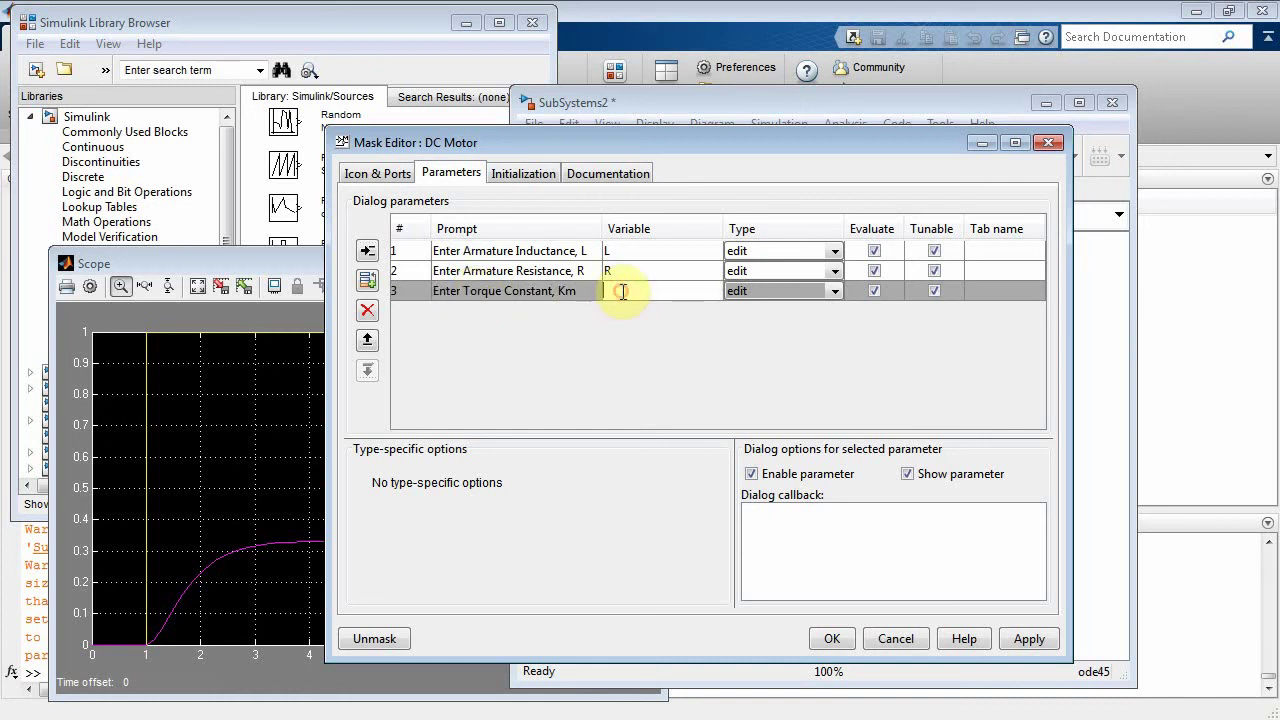
{"action": "type", "text": "Km"}
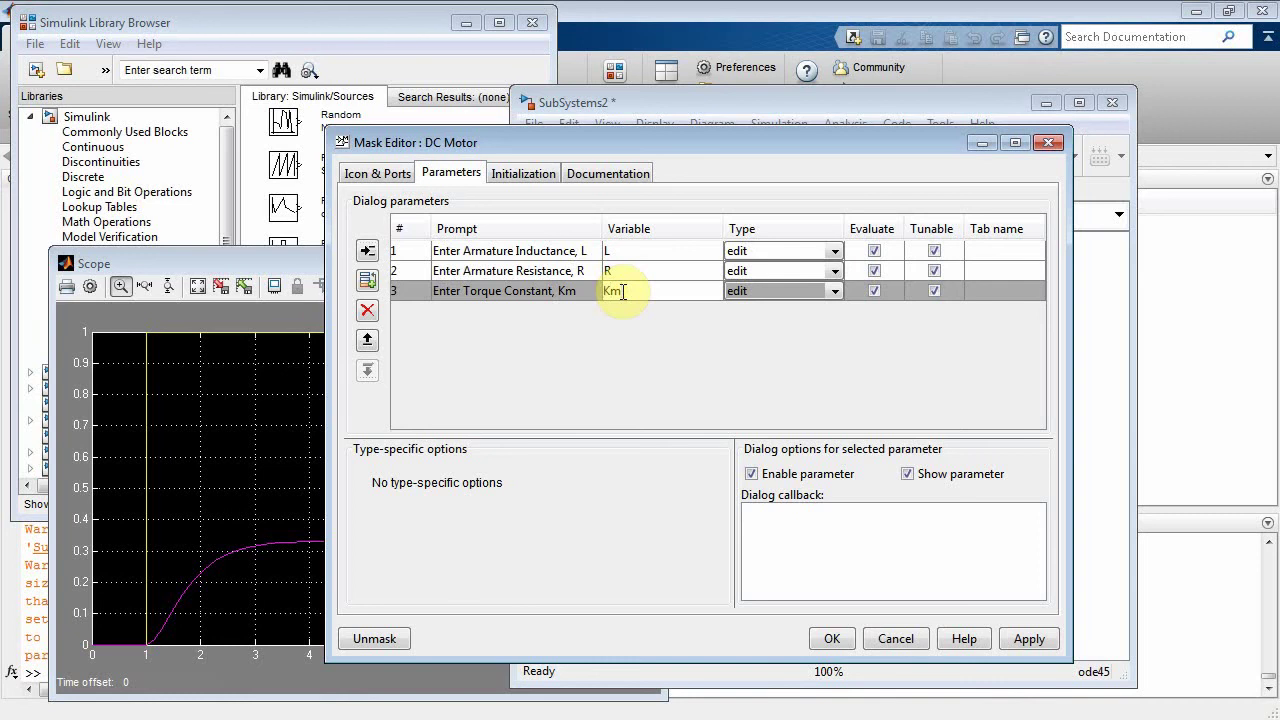
{"action": "left_click", "coordinate": [367, 250]}
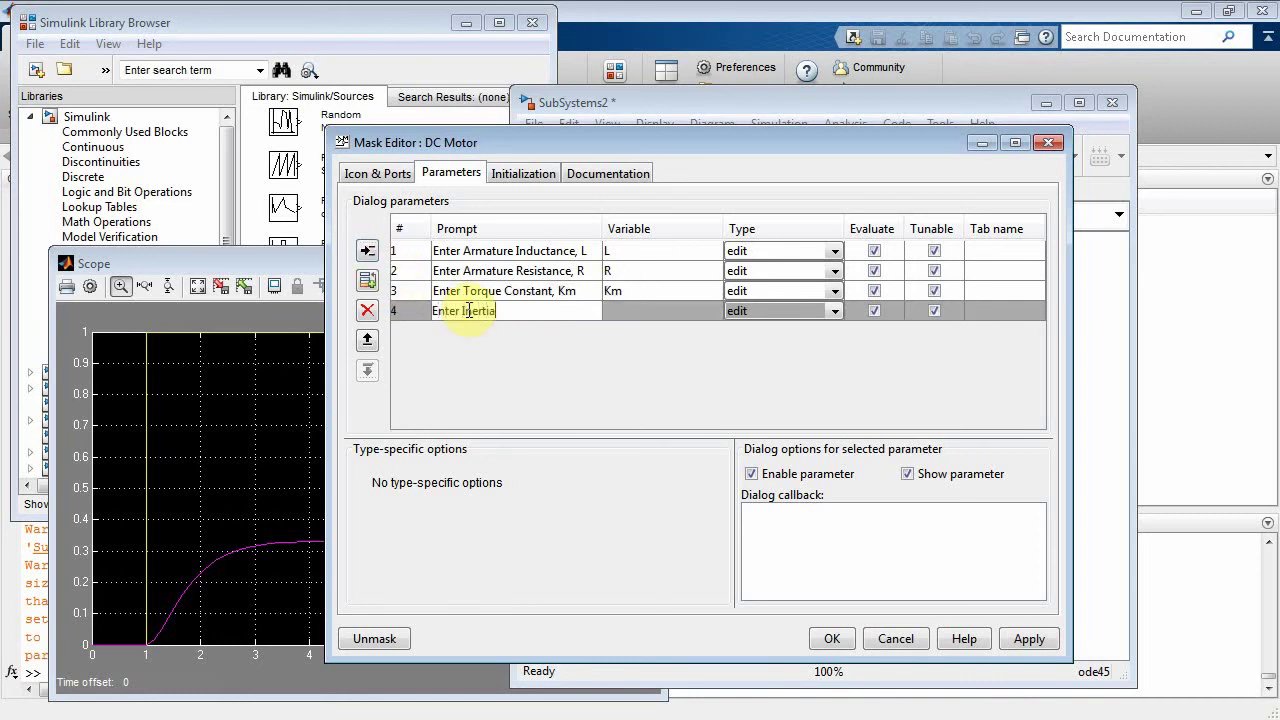
{"action": "type", "text": "Enter Inertia cons"}
{"action": "type", "text": "stan"}
{"action": "type", "text": "t, J"}
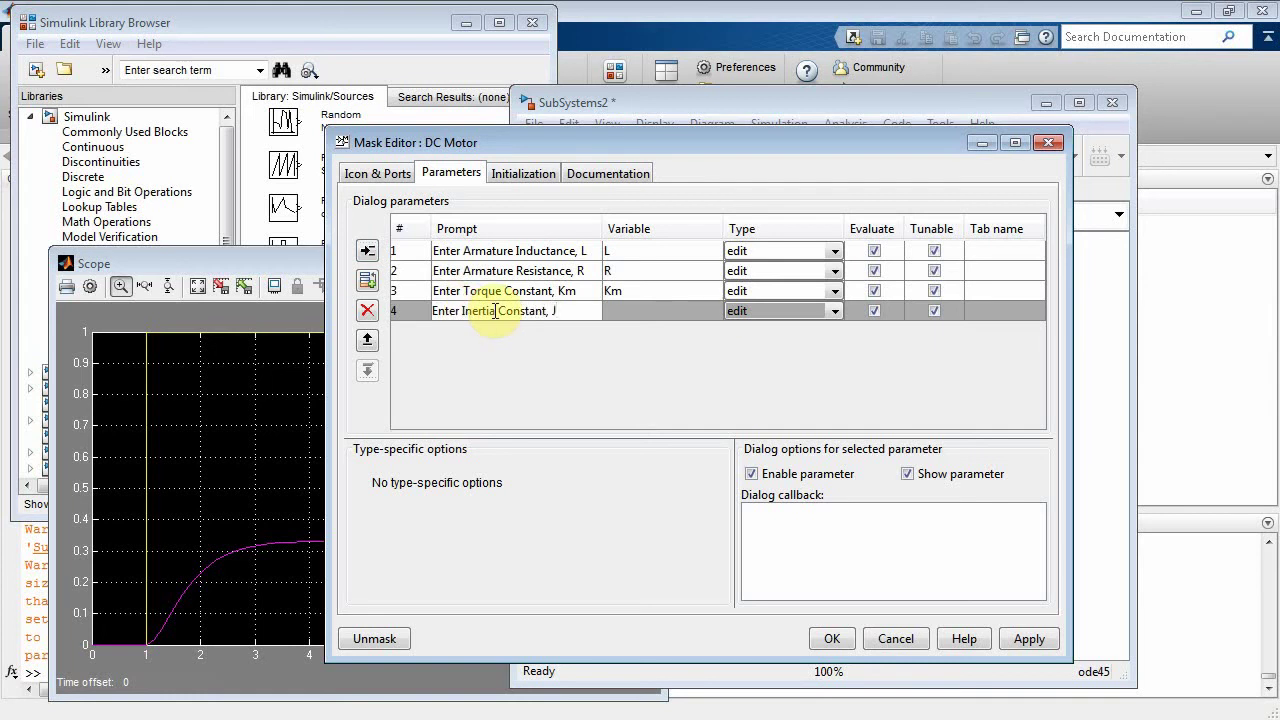
{"action": "left_click", "coordinate": [632, 310]}
{"action": "type", "text": "J"}
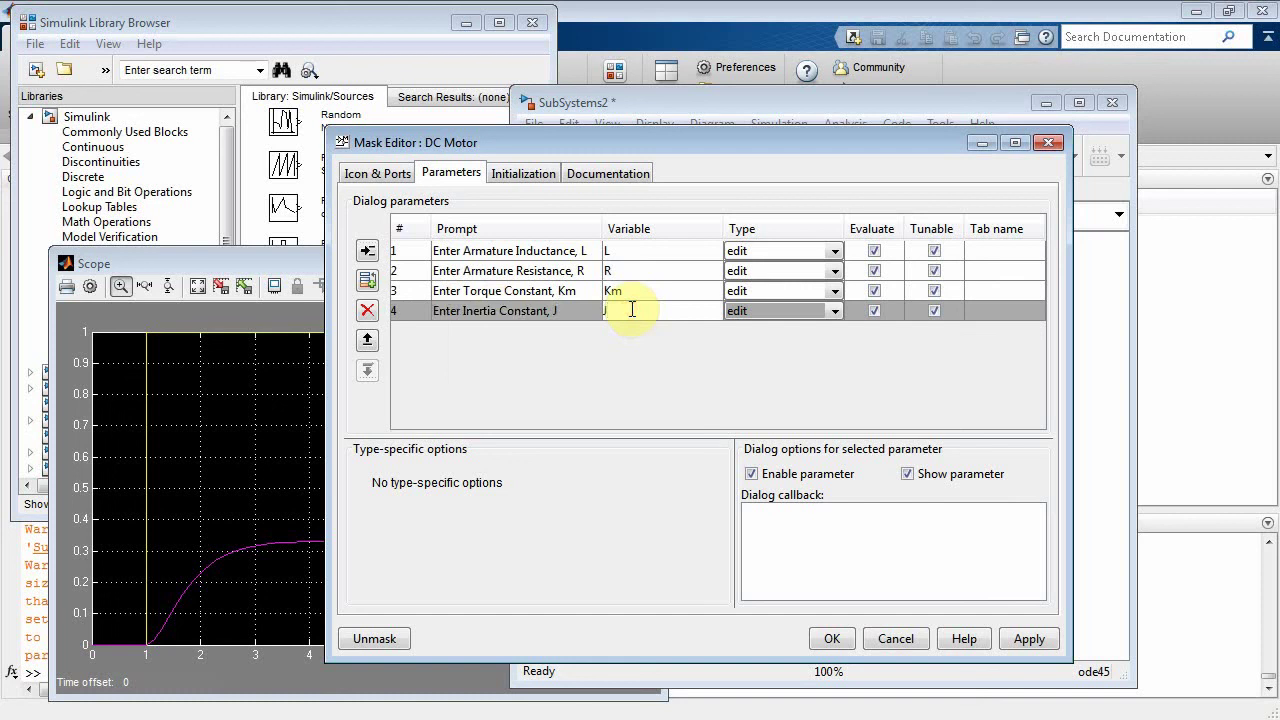
Add an 'Enter Friction' prompt and an 'Enter Back EMF, Kemf' prompt with variable Kemf
{"action": "left_click", "coordinate": [367, 250]}
{"action": "left_click", "coordinate": [449, 330]}
{"action": "type", "text": "Enter"}
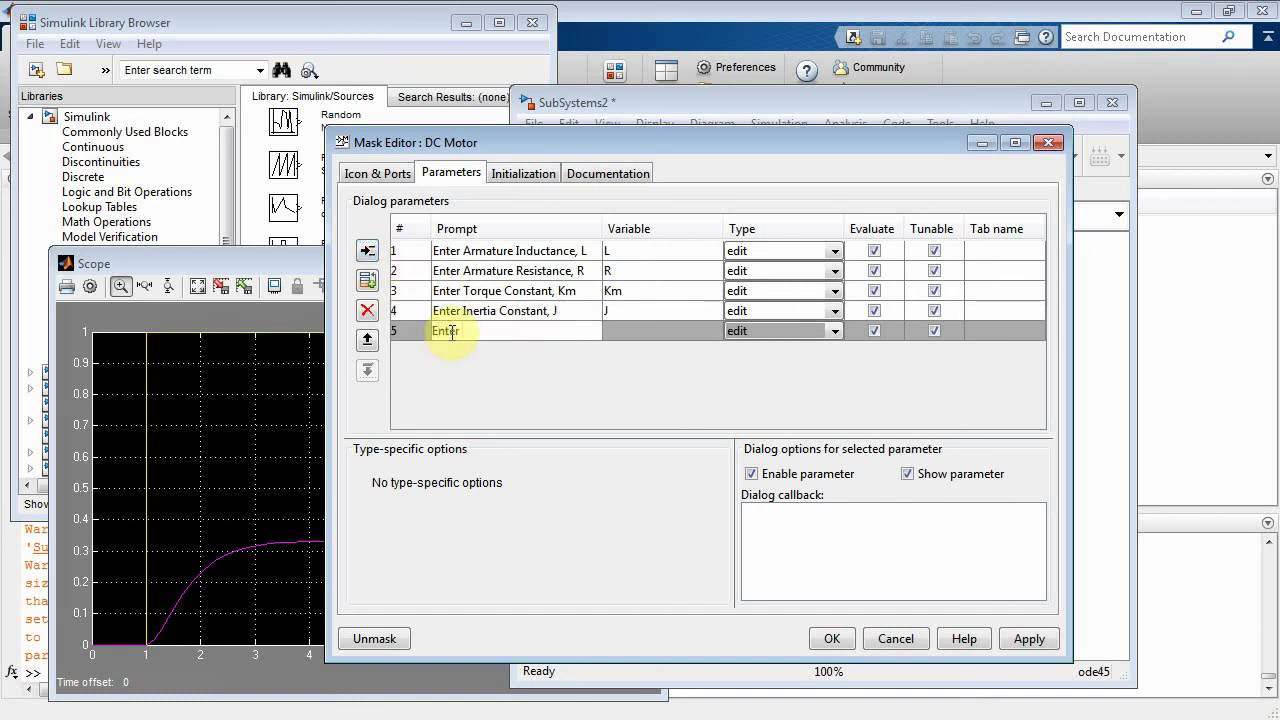
{"action": "type", "text": " Friction Constant, Kf"}
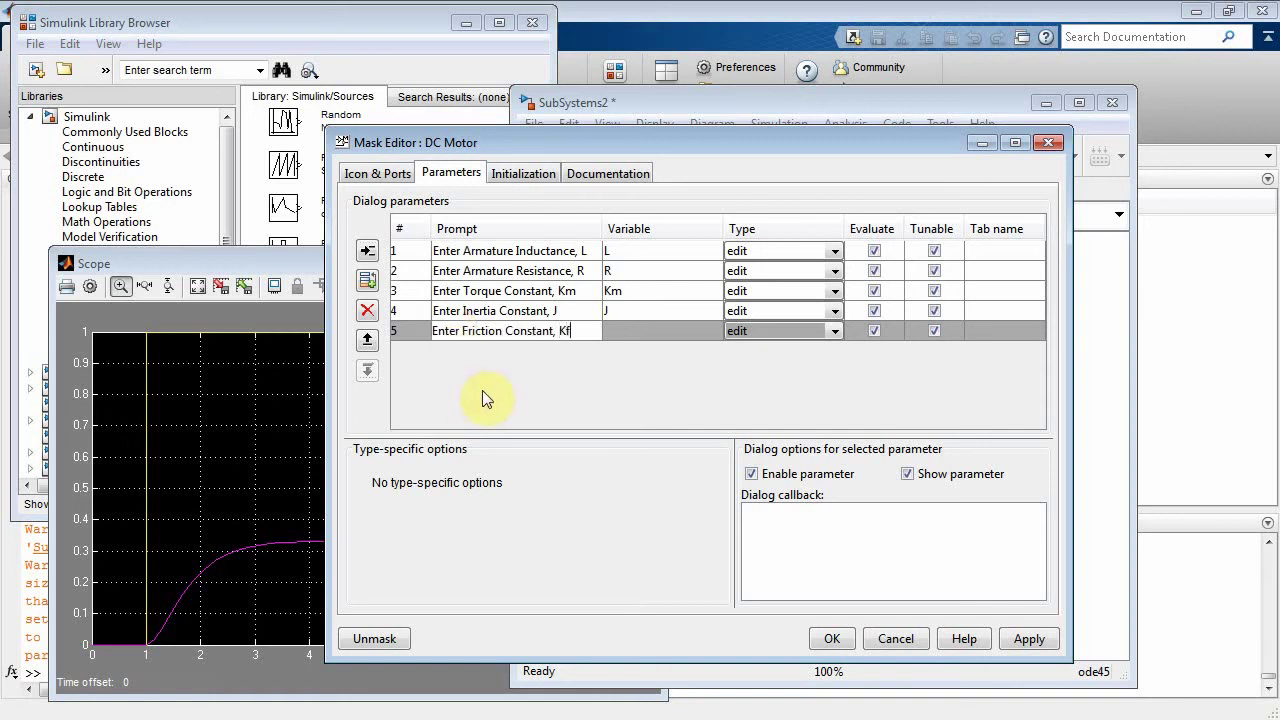
{"action": "left_click", "coordinate": [367, 252]}
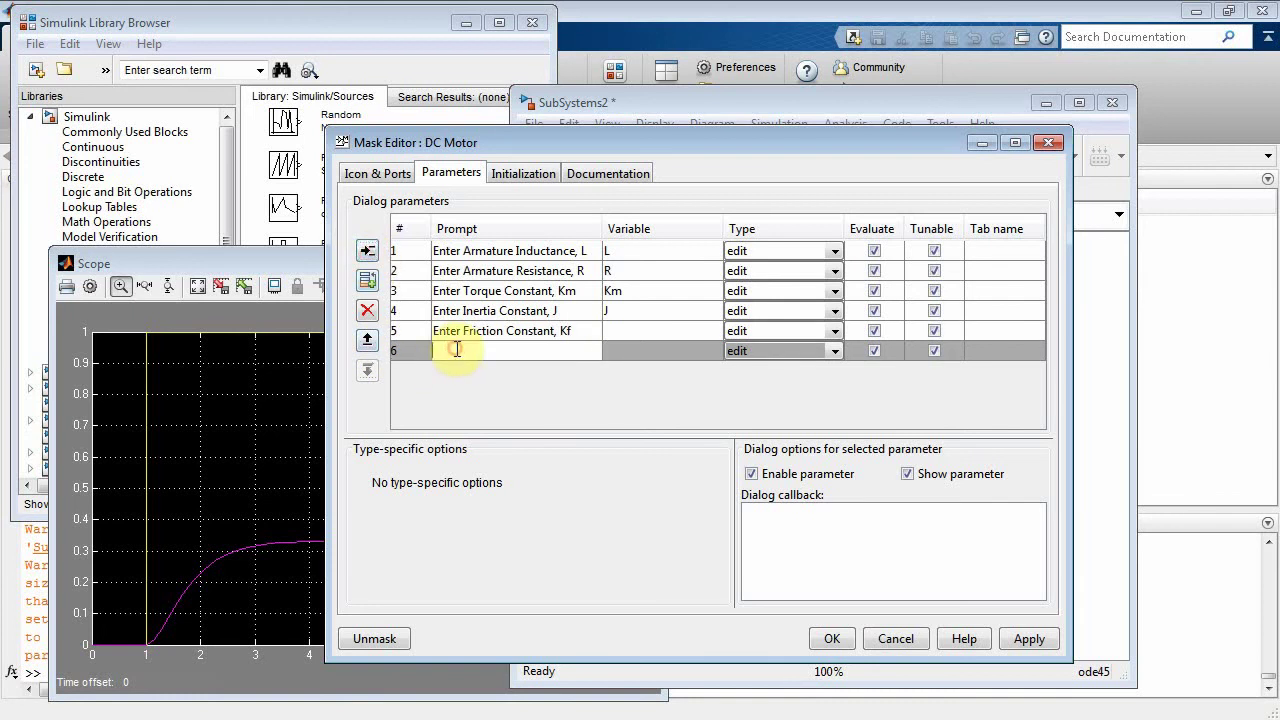
{"action": "type", "text": "Ente"}
{"action": "type", "text": "r Back EMF, Kemf"}
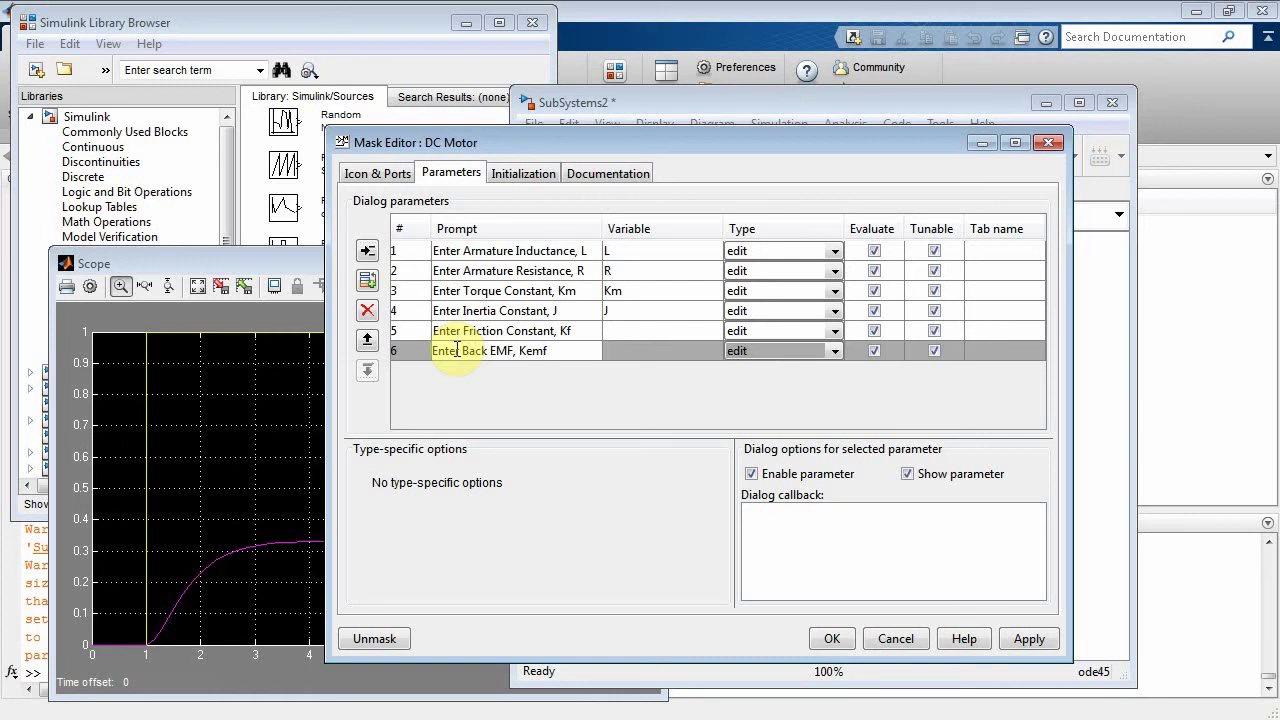
{"action": "left_click", "coordinate": [650, 350]}
{"action": "type", "text": "Kemf"}
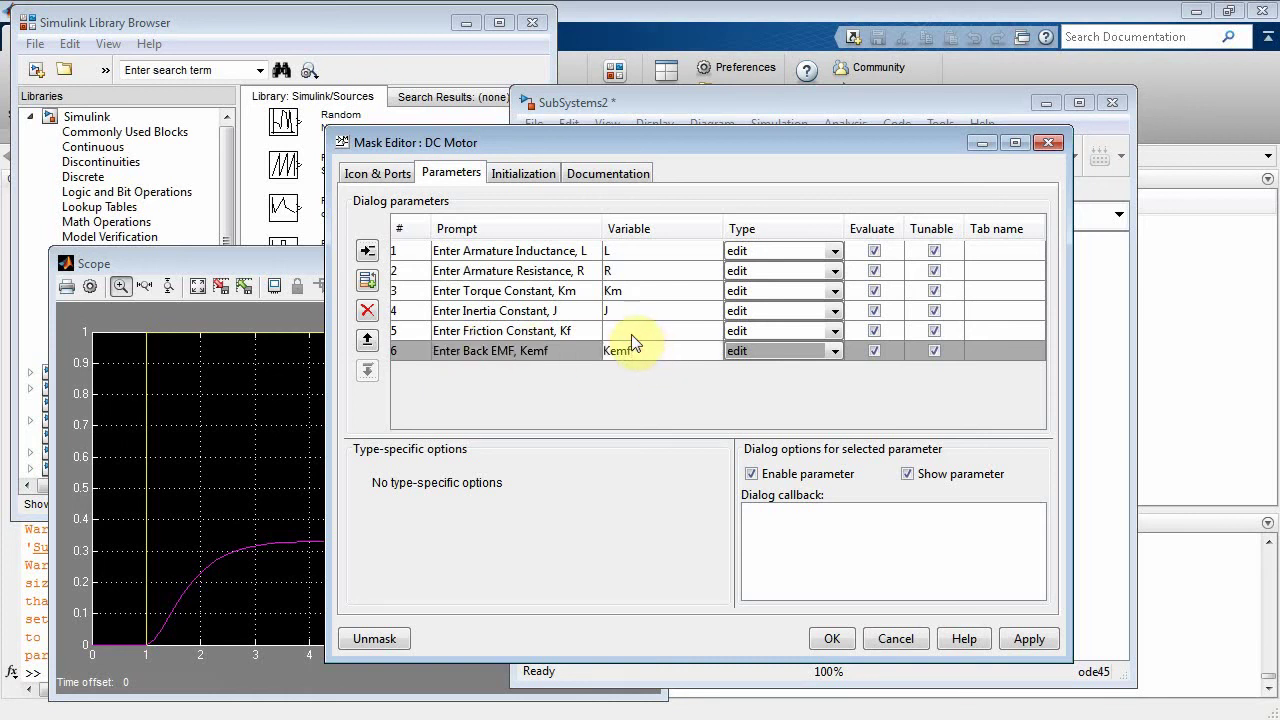
Give the friction prompt variable Kf and apply the mask parameters
{"action": "left_click", "coordinate": [631, 331]}
{"action": "type", "text": "K"}
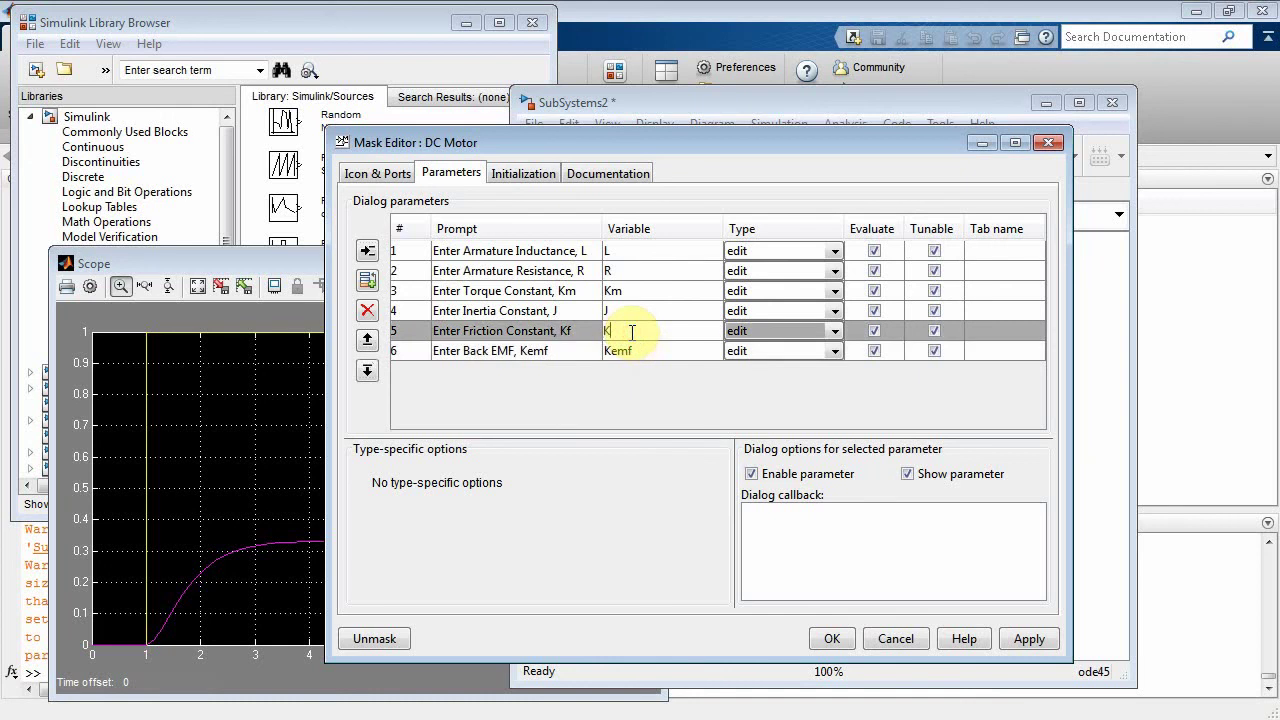
{"action": "type", "text": "f"}
{"action": "key", "text": "Return"}
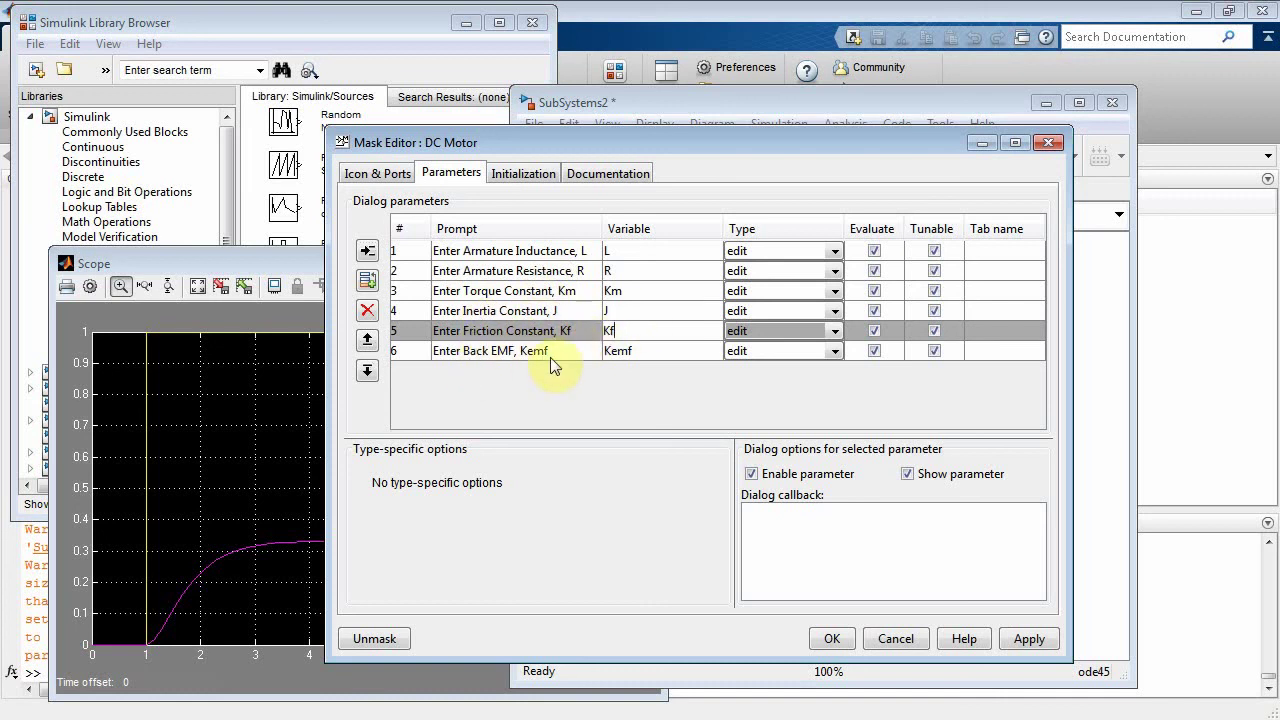
{"action": "left_click", "coordinate": [1022, 638]}
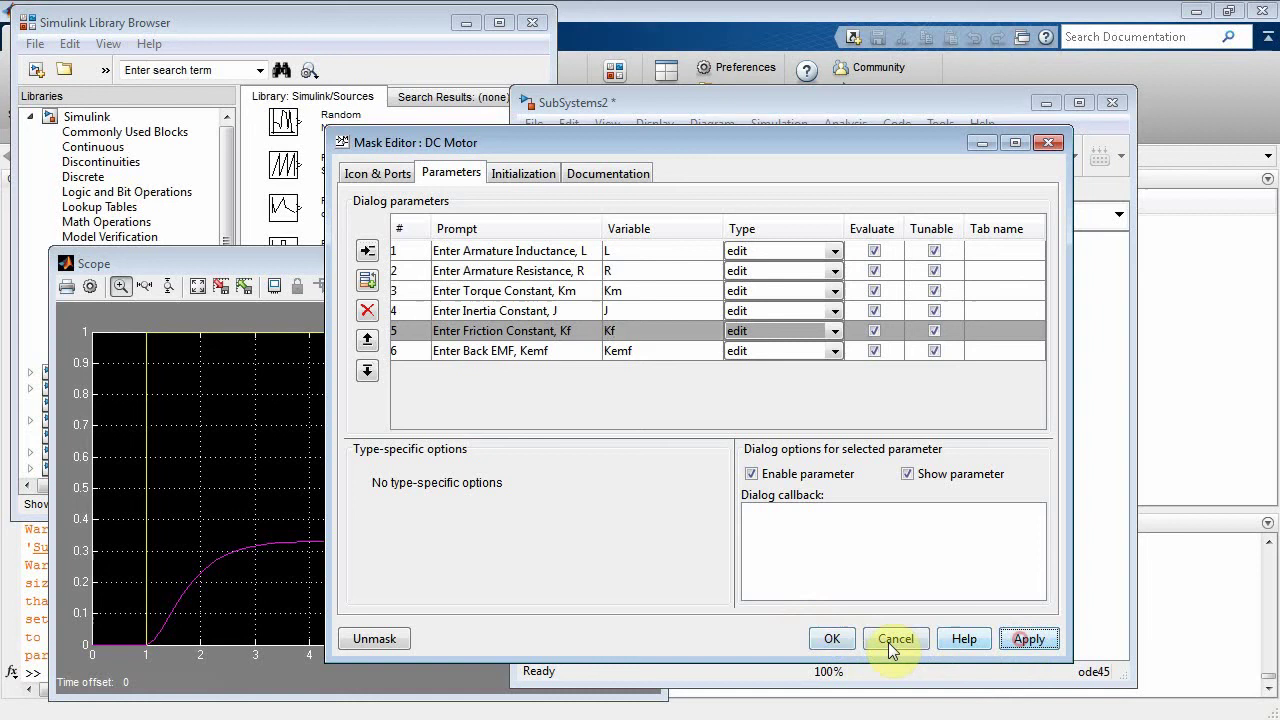
Close the Mask Editor and set the DC Motor's Km to 0.1 and J to 0.02
{"action": "left_click", "coordinate": [832, 638]}
{"action": "left_click", "coordinate": [826, 370]}
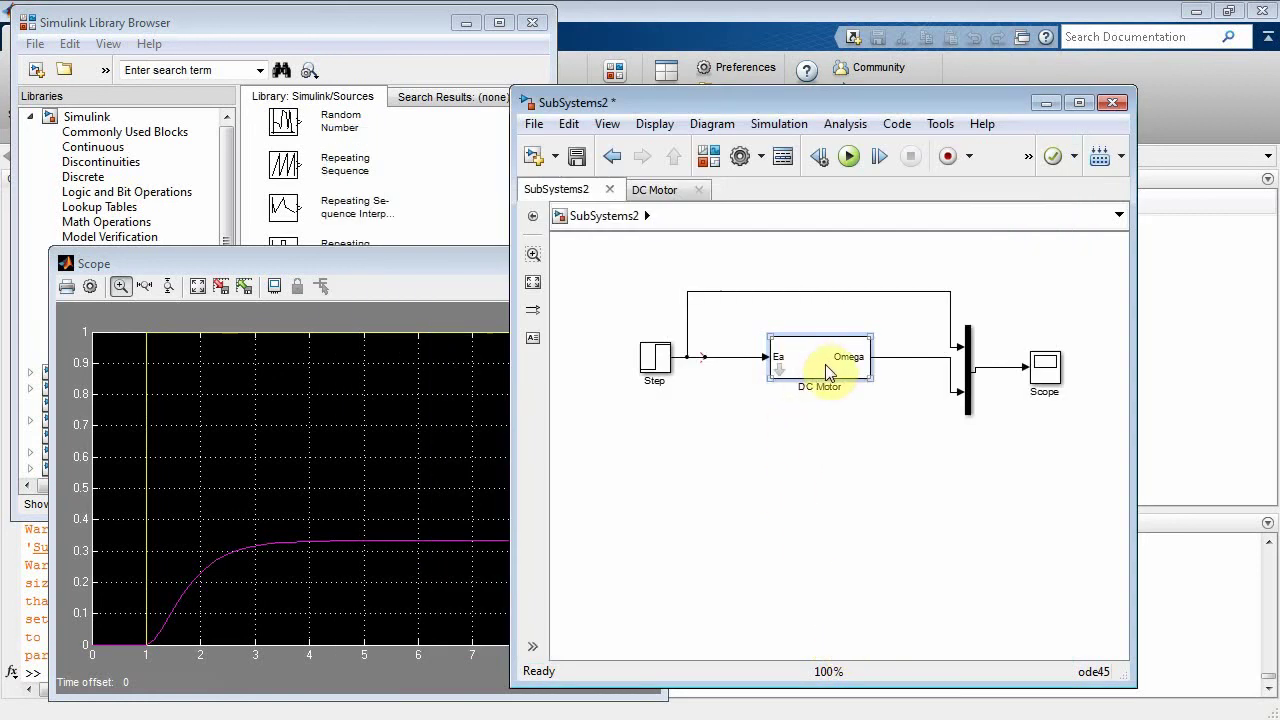
{"action": "double_click", "coordinate": [828, 370]}
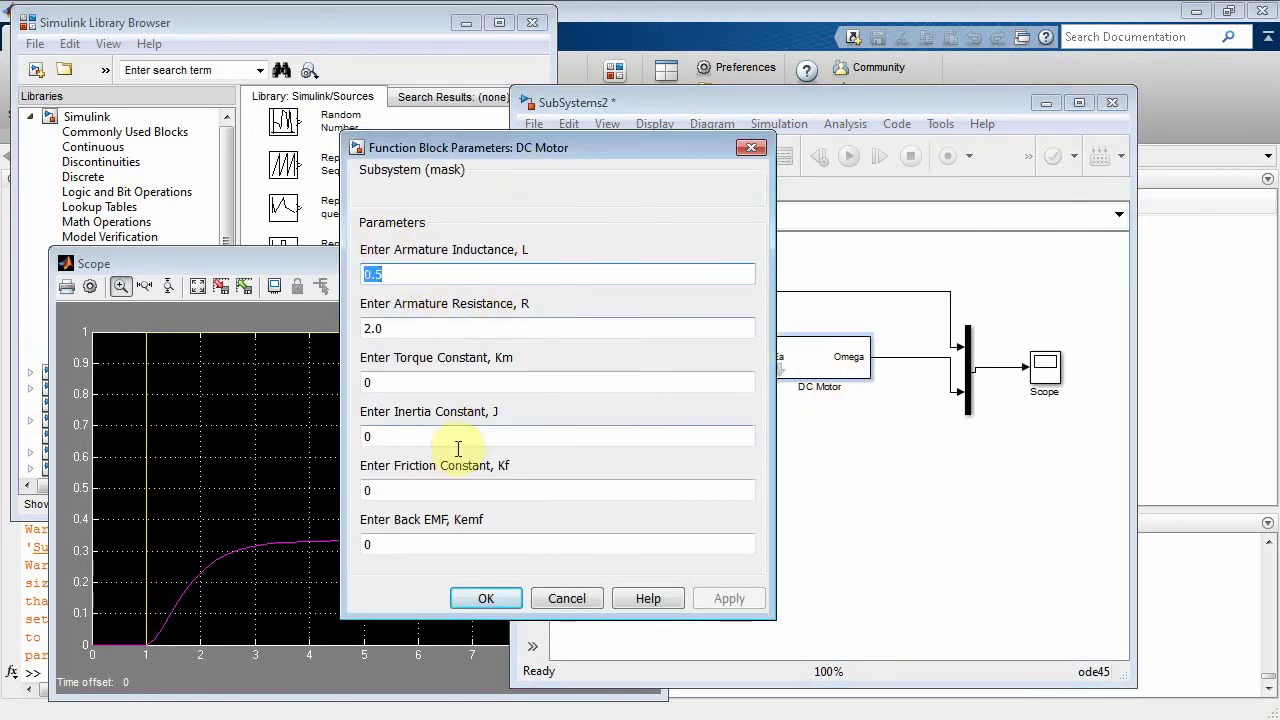
{"action": "double_click", "coordinate": [400, 380]}
{"action": "type", "text": "0.1"}
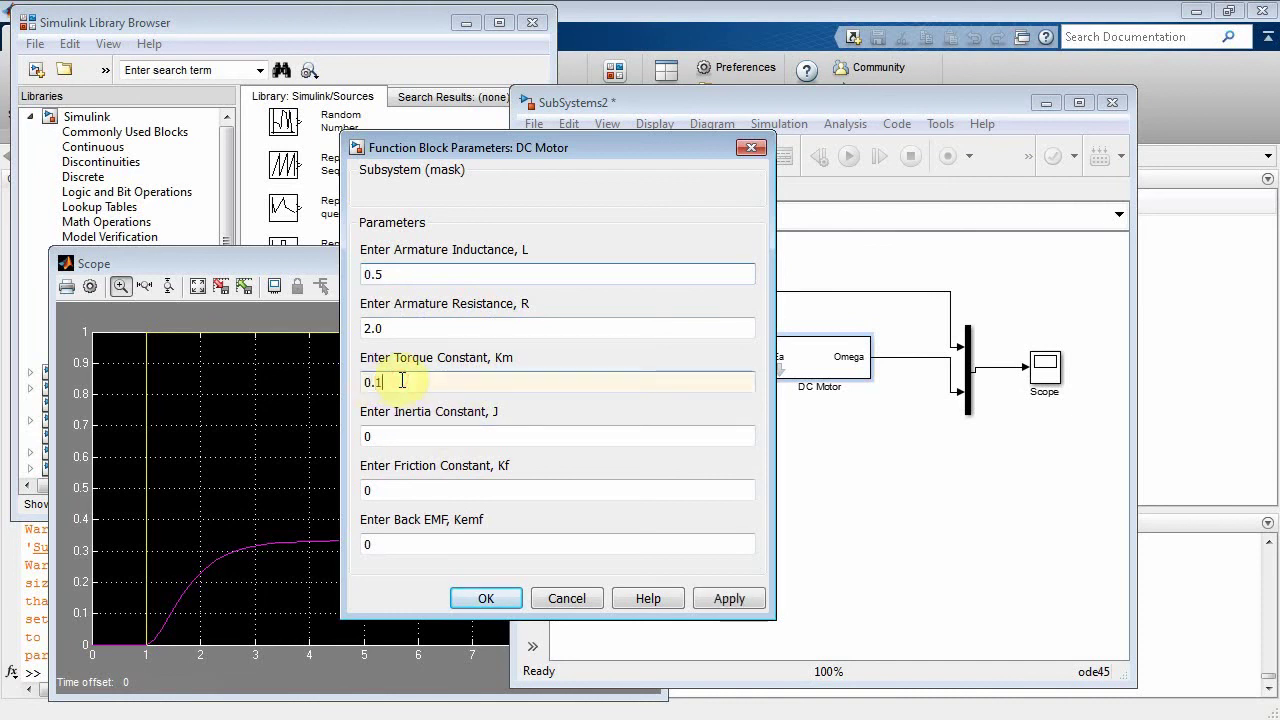
{"action": "left_click", "coordinate": [393, 436]}
{"action": "double_click", "coordinate": [507, 437]}
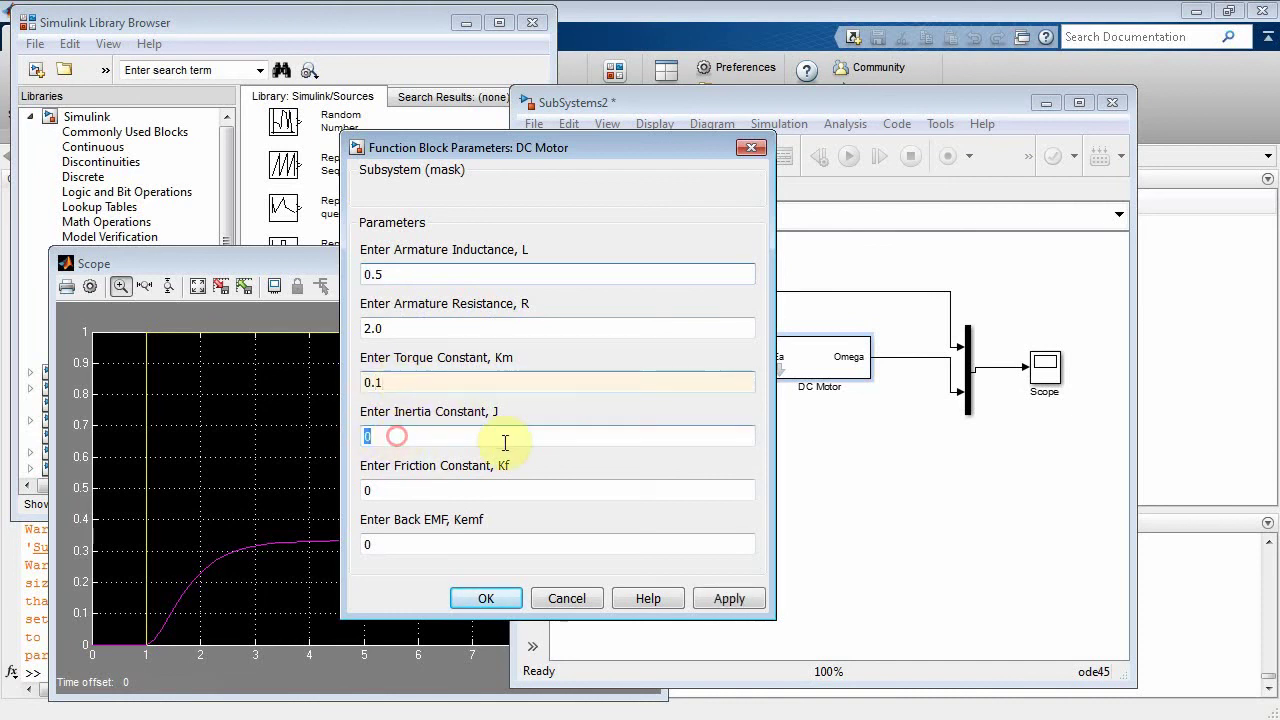
{"action": "type", "text": "0.02"}
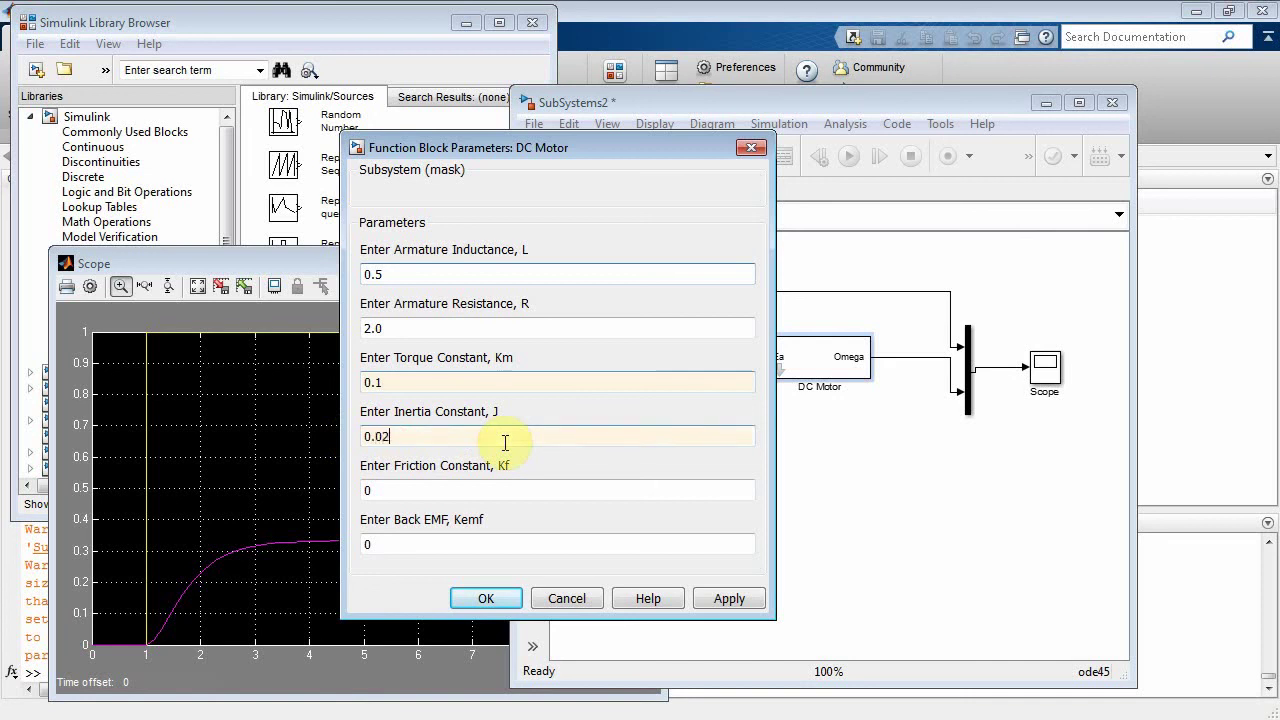
Set friction Kf to 0.2 and back EMF Kemf to 0.1, then confirm
{"action": "double_click", "coordinate": [450, 490]}
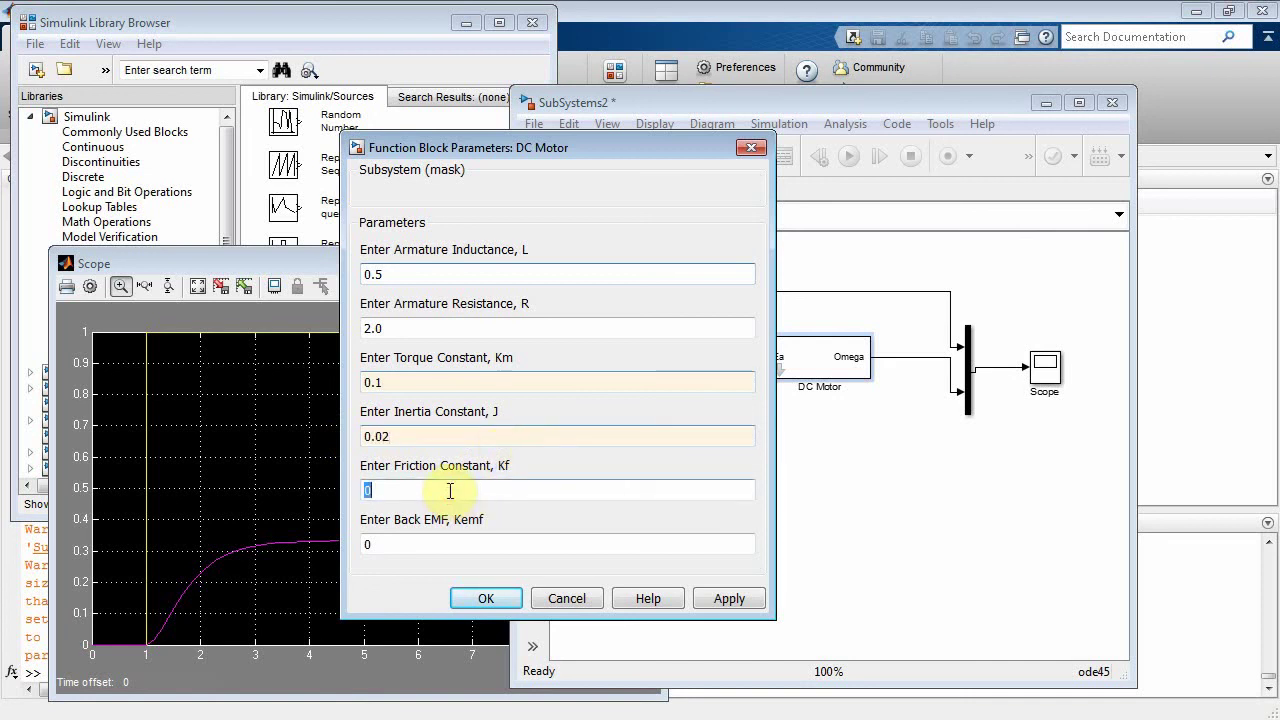
{"action": "type", "text": "0"}
{"action": "double_click", "coordinate": [385, 544]}
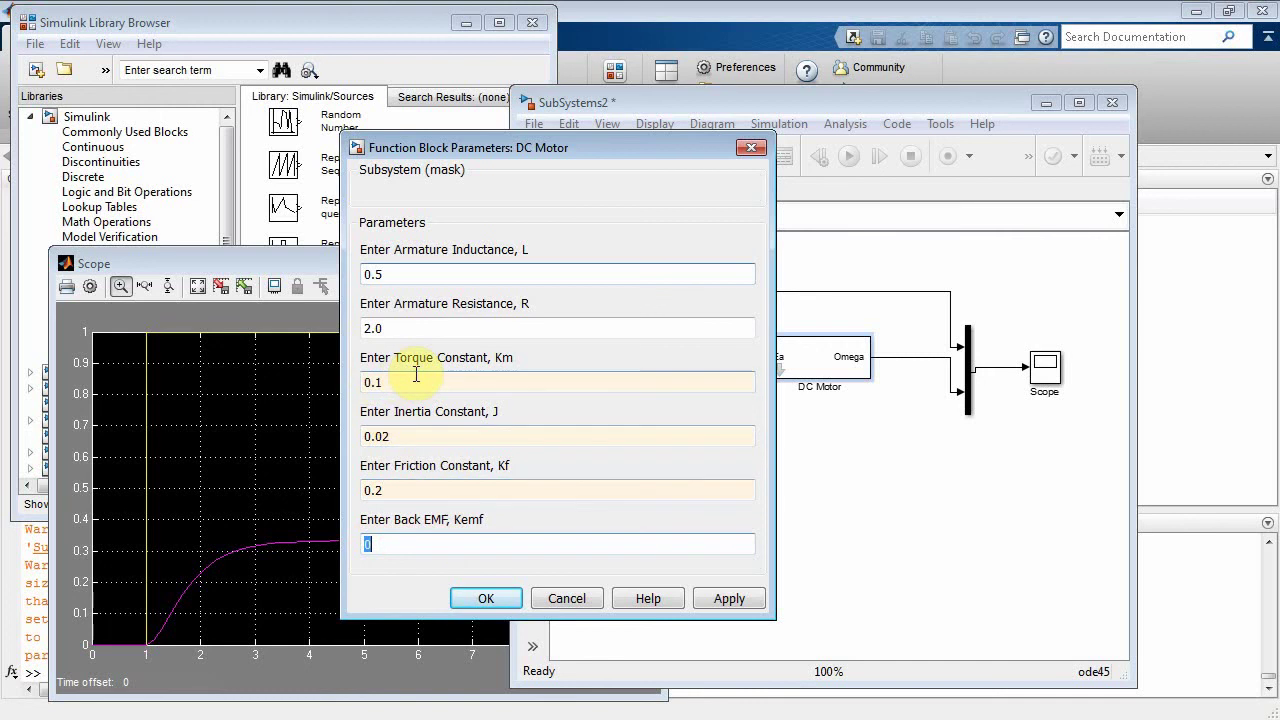
{"action": "type", "text": "0"}
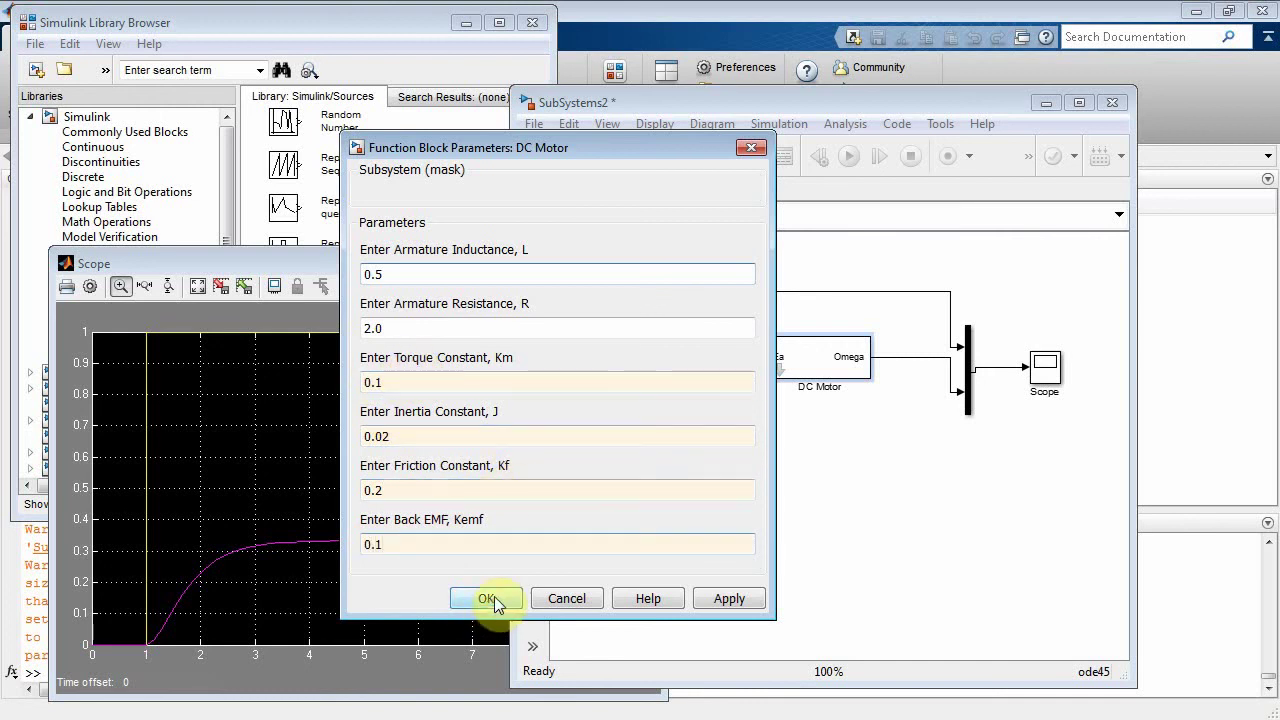
{"action": "left_click", "coordinate": [494, 597]}
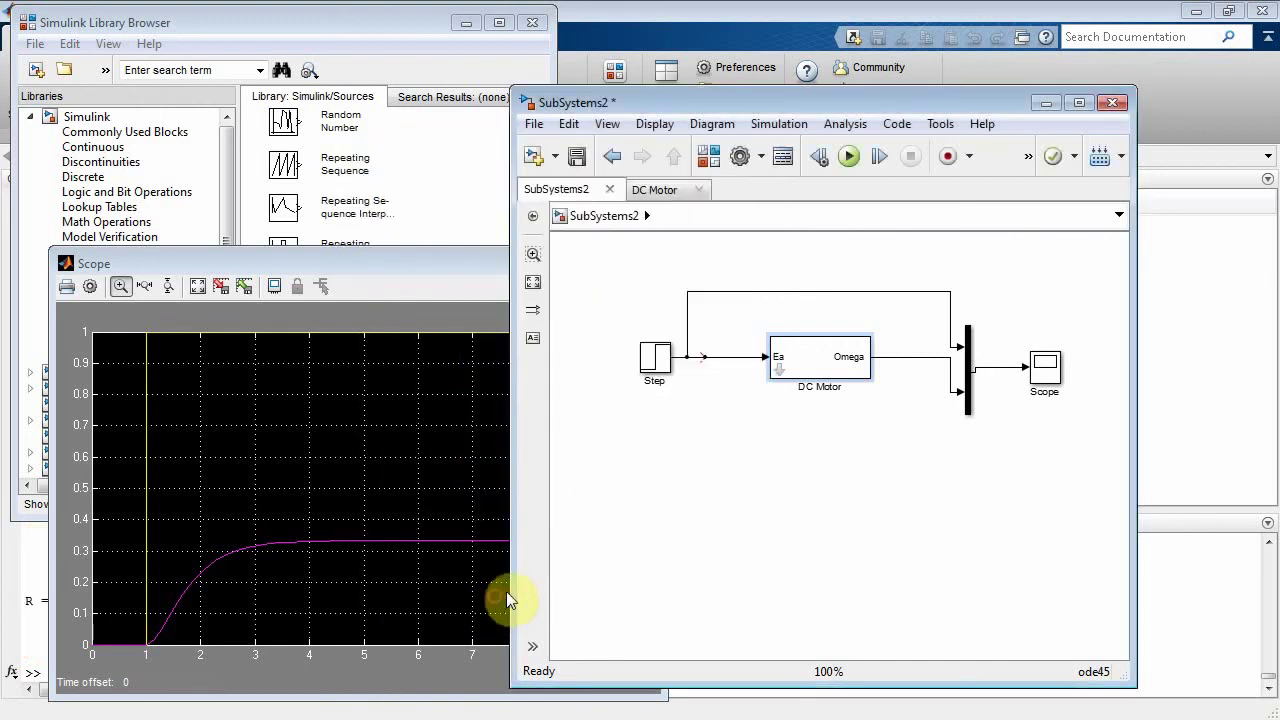
Save SubSystems2, rerun the simulation, and bring the Scope forward to view the speed
{"action": "left_click", "coordinate": [577, 160]}
{"action": "left_click", "coordinate": [848, 158]}
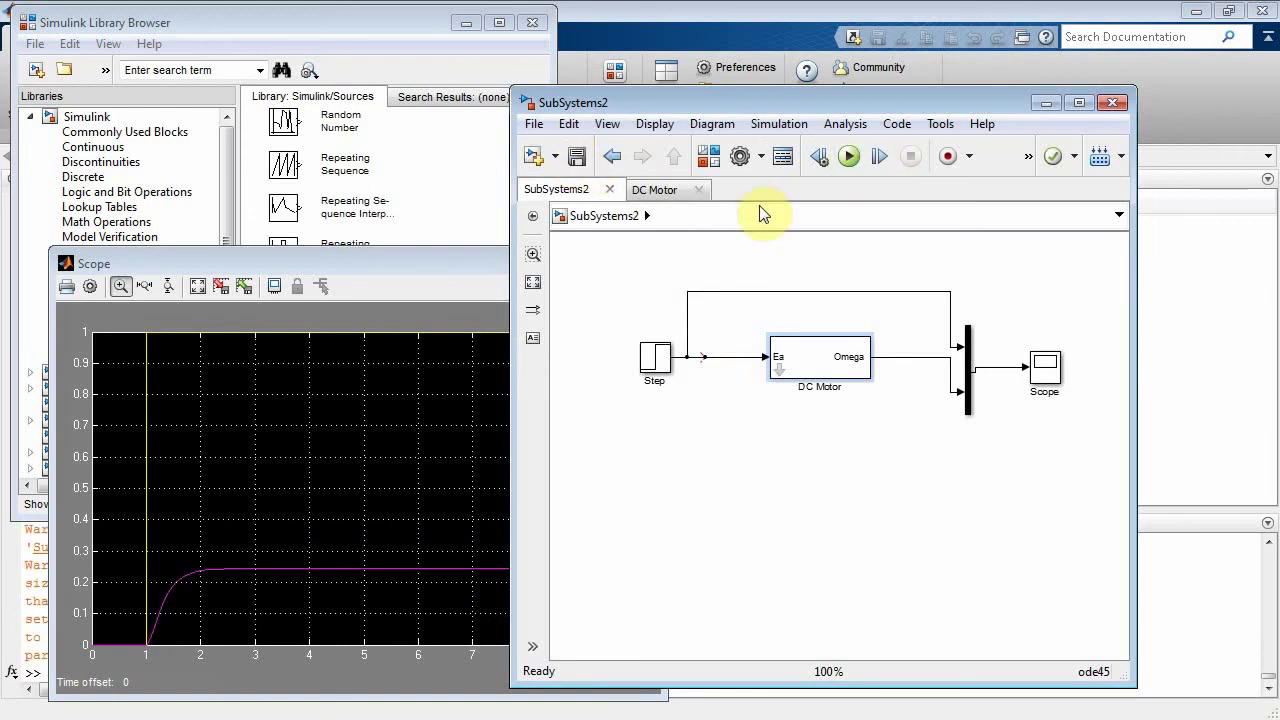
{"action": "left_click", "coordinate": [323, 272]}
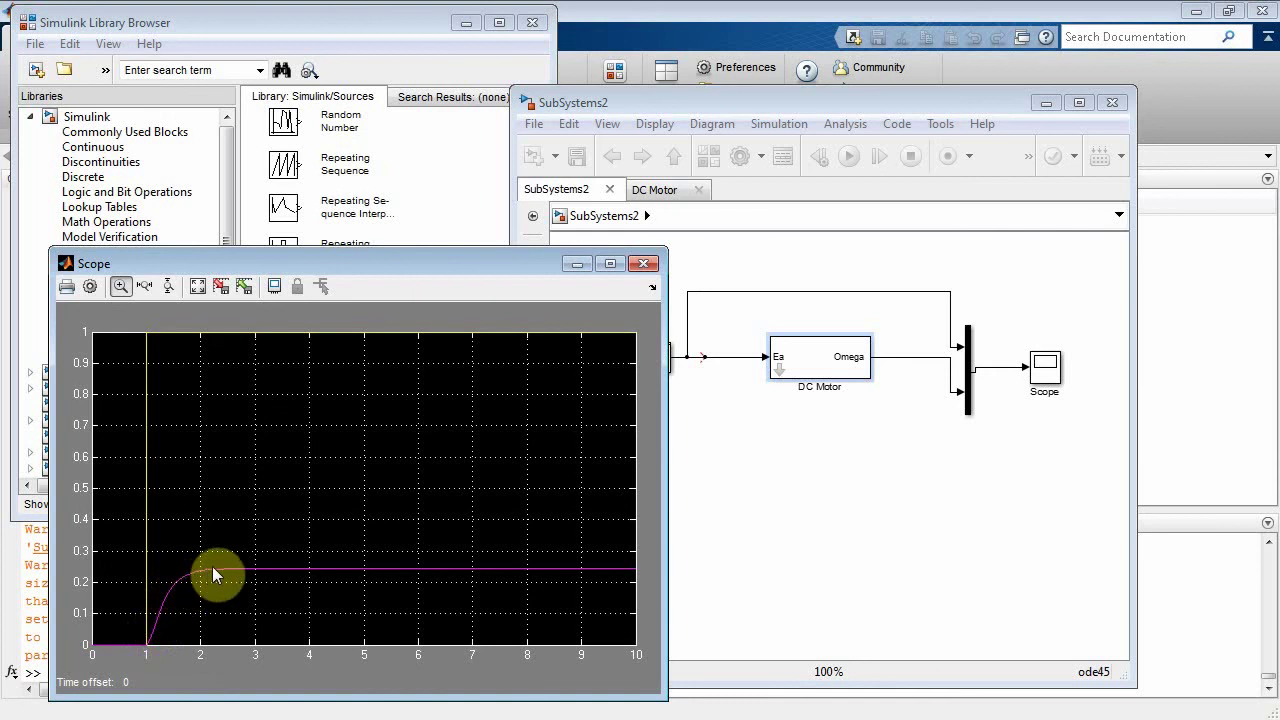
Change the DC Motor's Km and Kemf from 0.1 to 2 and rerun the simulation
{"action": "left_click", "coordinate": [780, 520]}
{"action": "left_click", "coordinate": [800, 375]}
{"action": "double_click", "coordinate": [800, 375]}
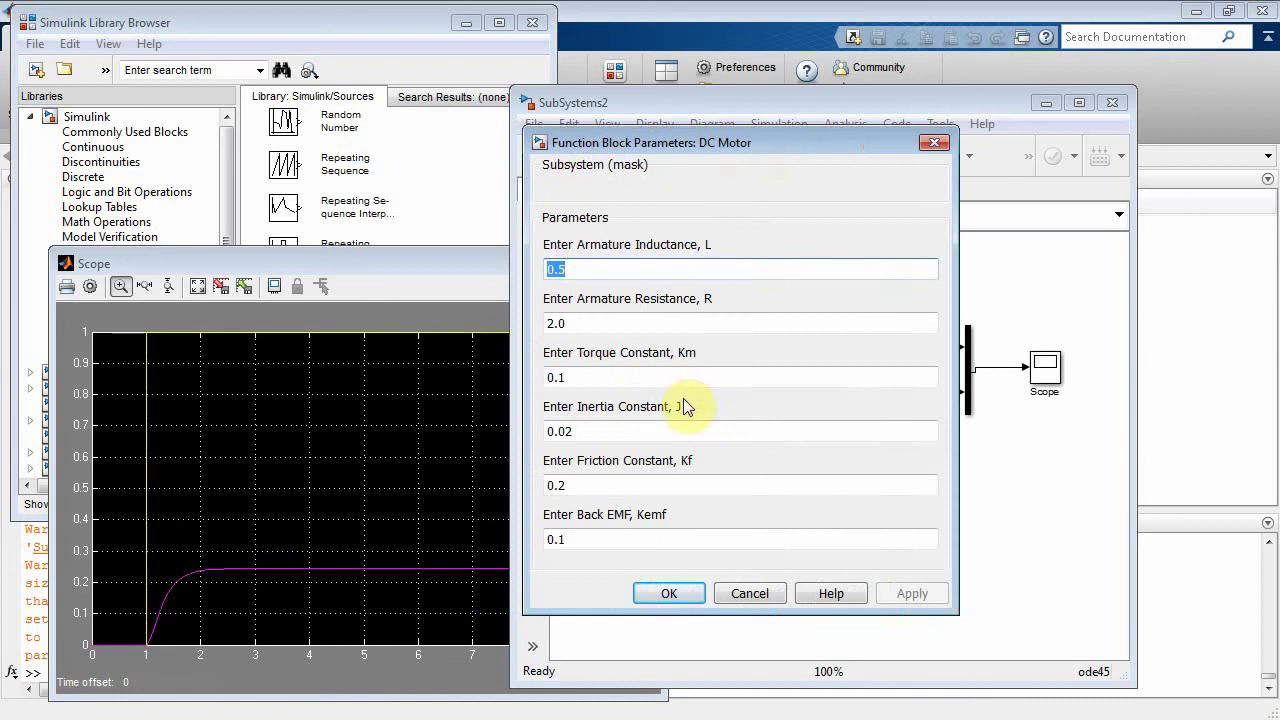
{"action": "double_click", "coordinate": [586, 374]}
{"action": "type", "text": "2"}
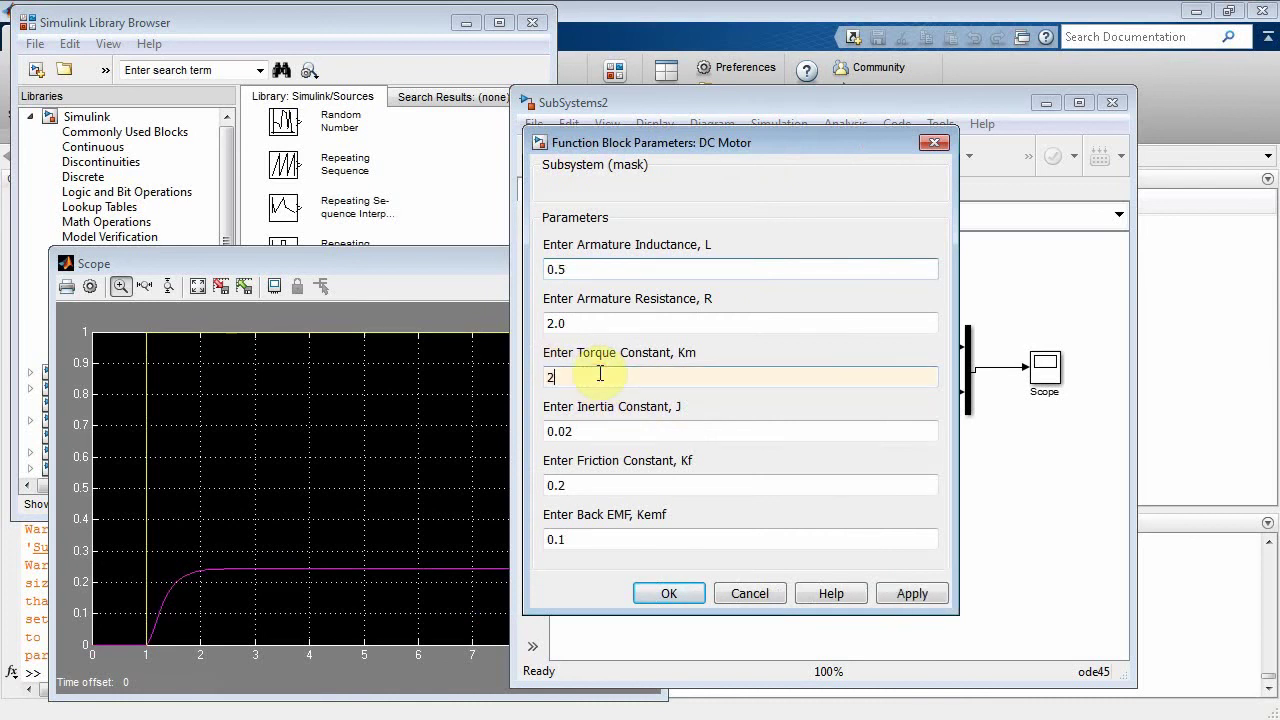
{"action": "double_click", "coordinate": [587, 538]}
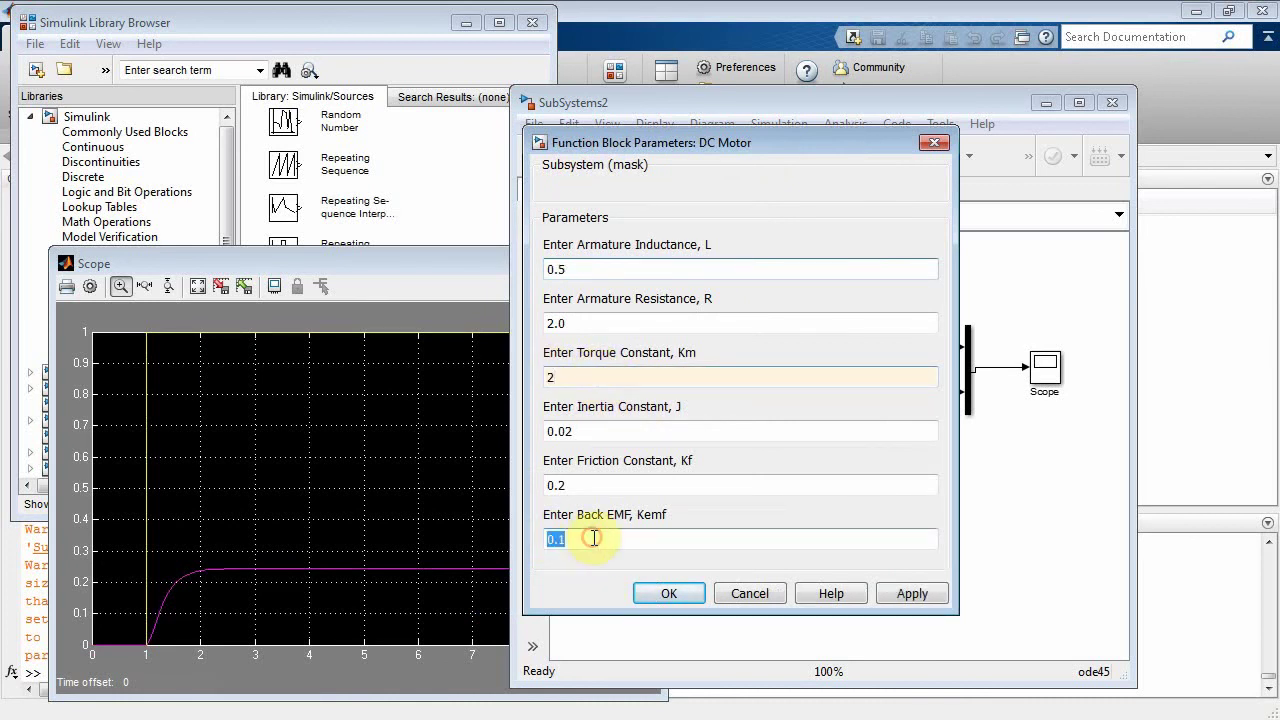
{"action": "type", "text": "2"}
{"action": "left_click", "coordinate": [668, 594]}
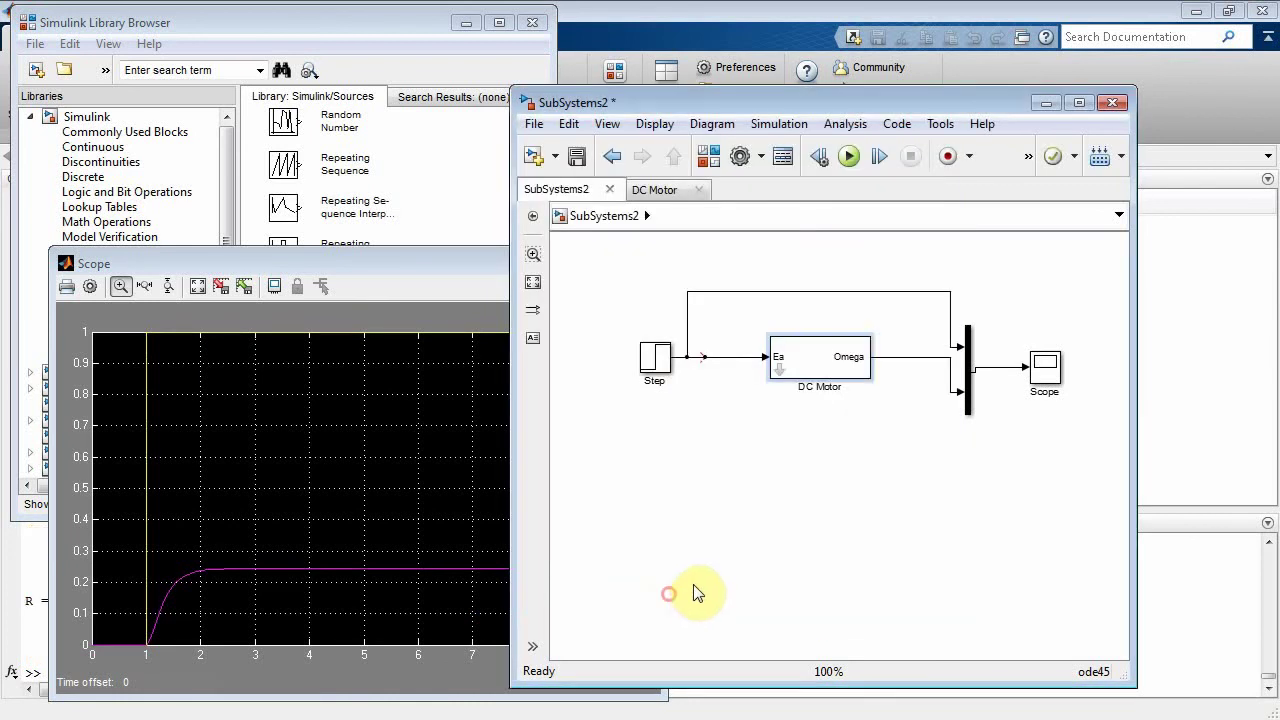
{"action": "left_click", "coordinate": [849, 157]}
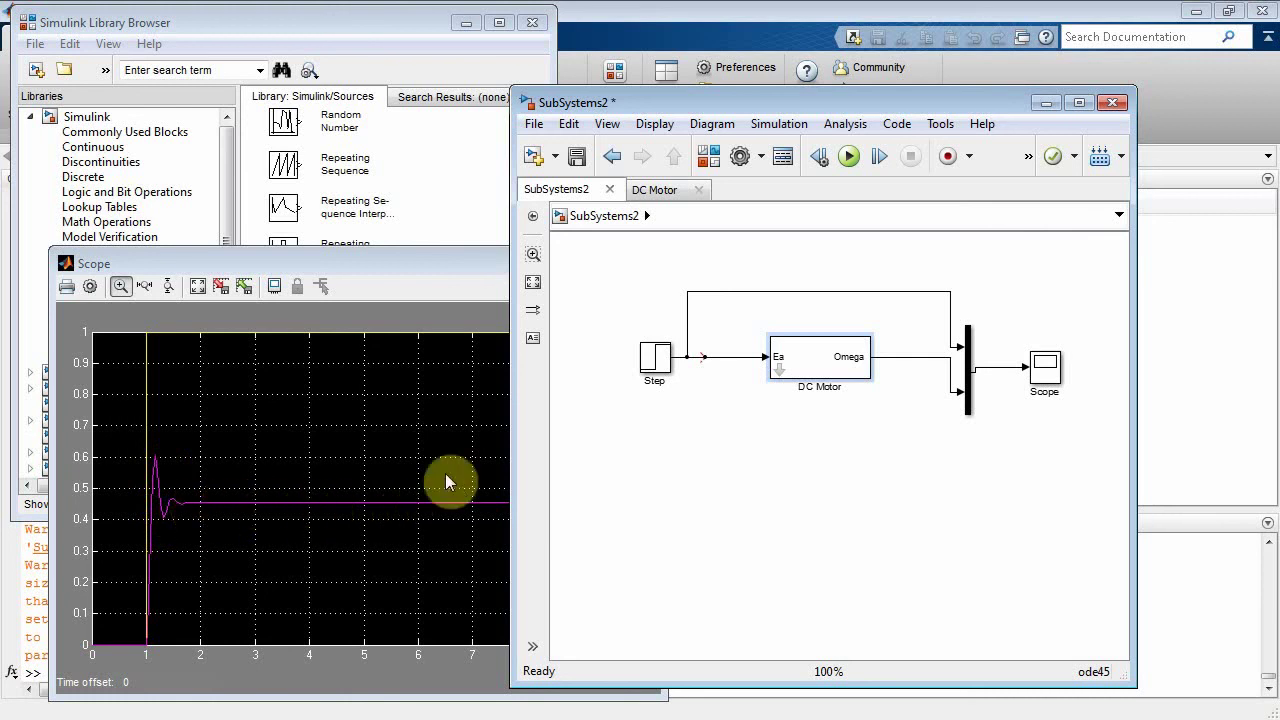
Set the DC Motor's torque constant and back EMF to 0.1, then rerun the simulation
{"action": "left_click", "coordinate": [814, 362]}
{"action": "double_click", "coordinate": [814, 361]}
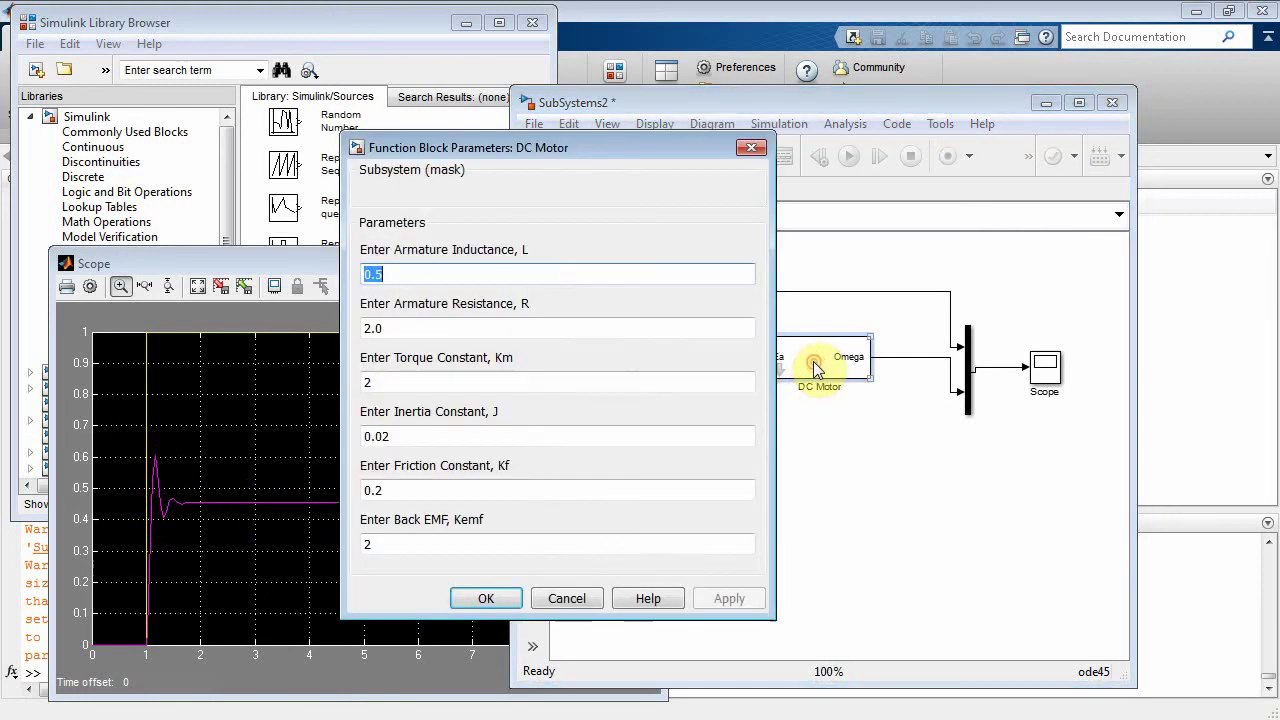
{"action": "double_click", "coordinate": [388, 381]}
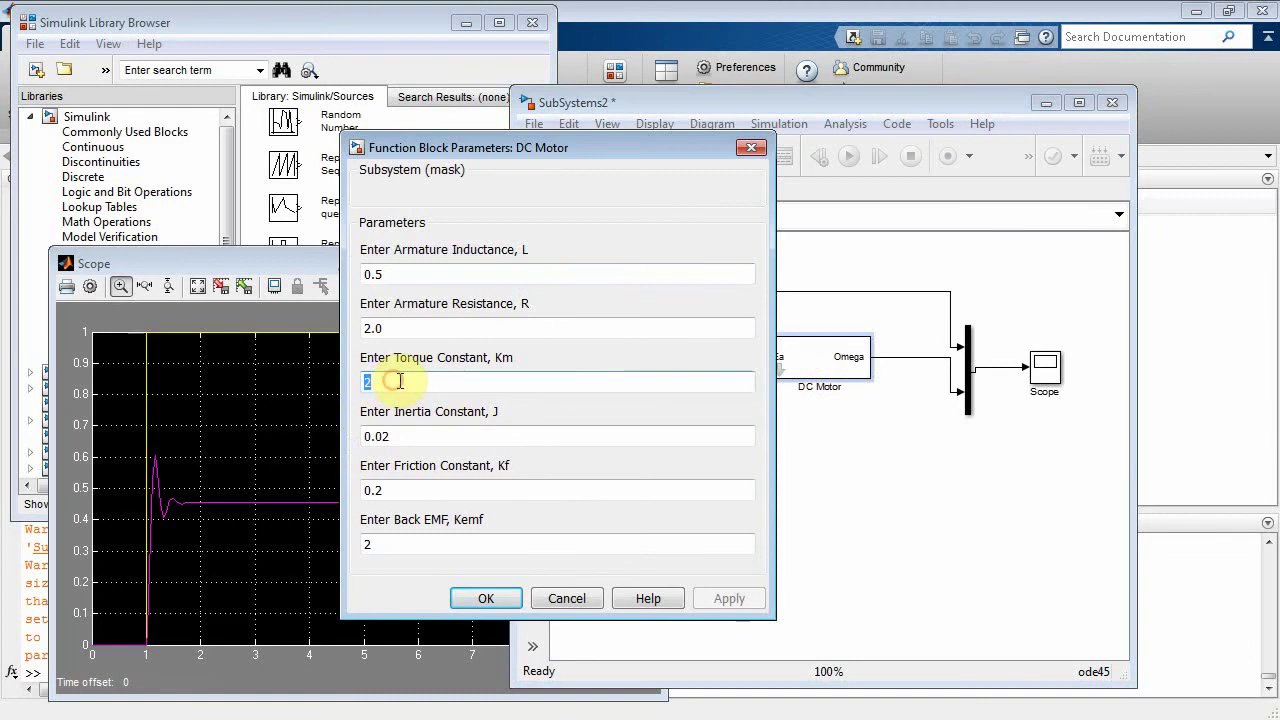
{"action": "type", "text": "0.1"}
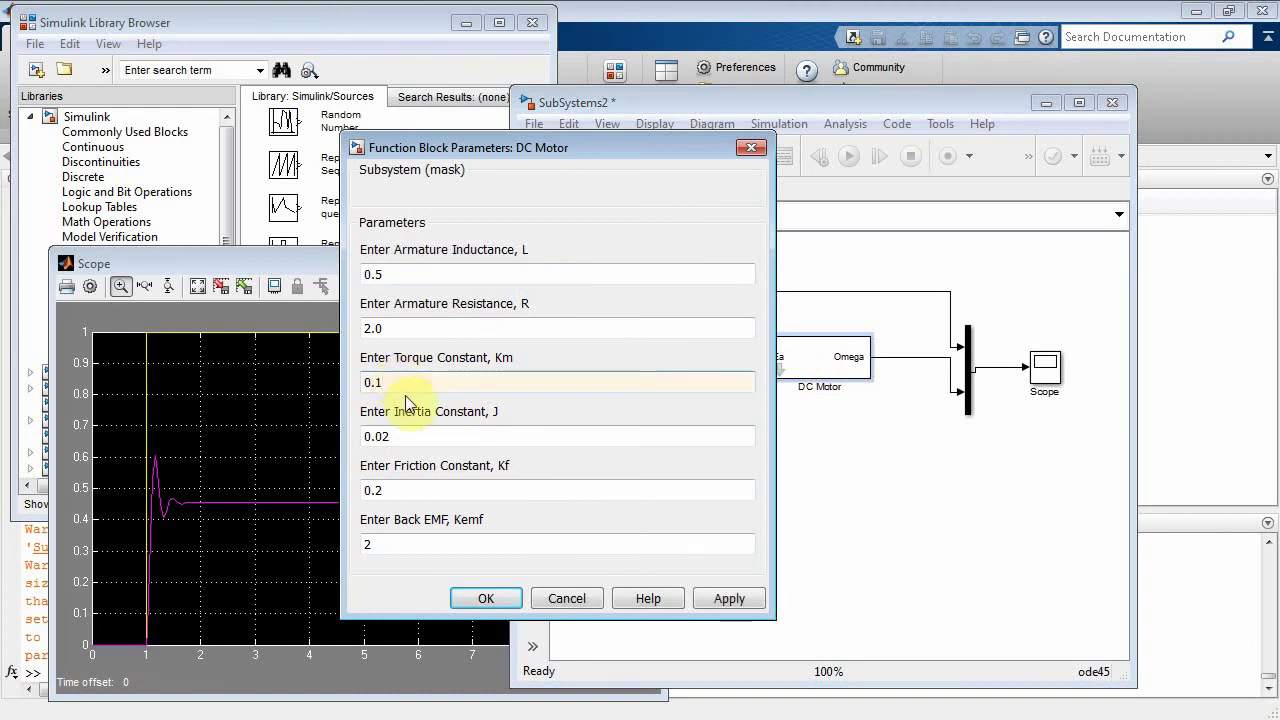
{"action": "double_click", "coordinate": [401, 544]}
{"action": "type", "text": "0"}
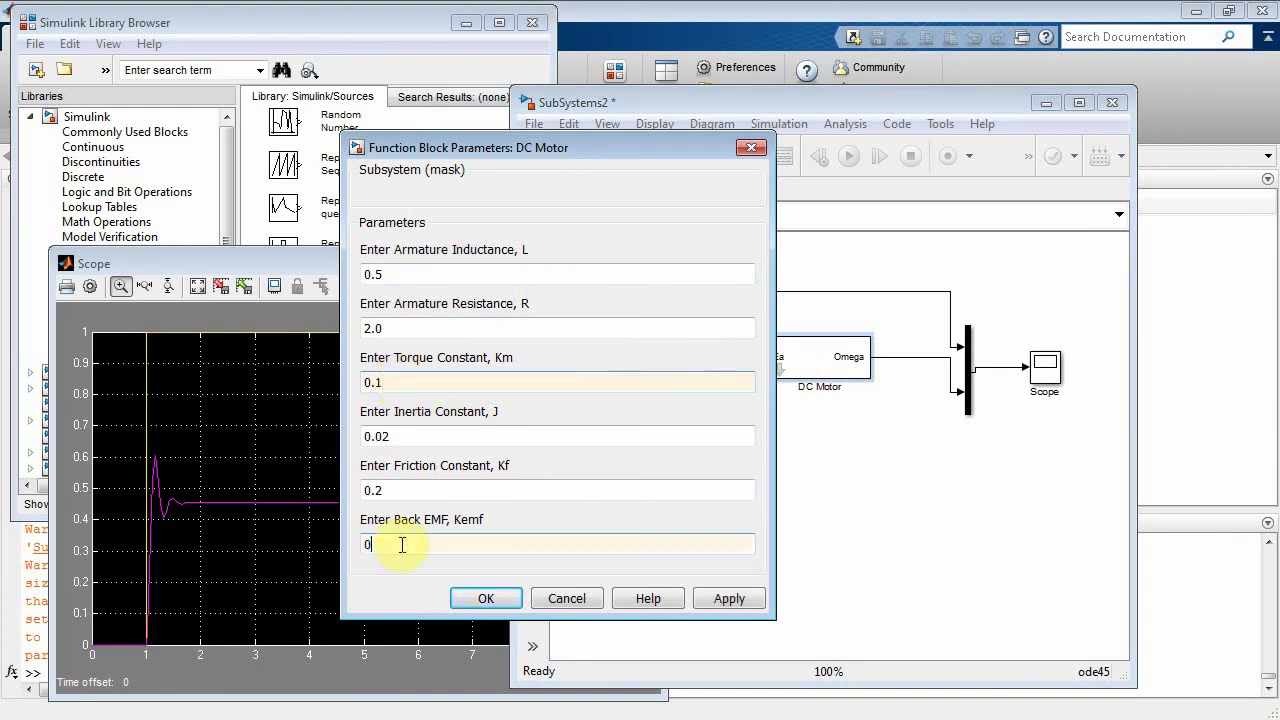
{"action": "type", "text": ".1"}
{"action": "left_click", "coordinate": [490, 599]}
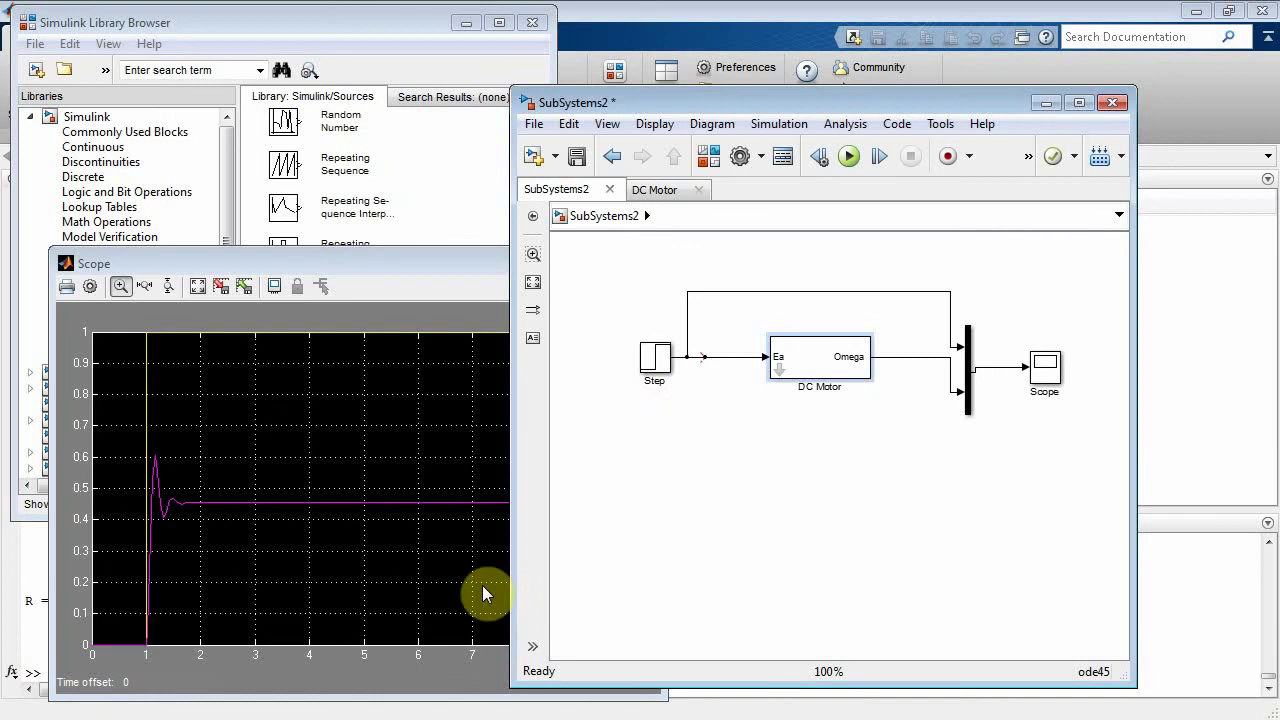
{"action": "left_click", "coordinate": [851, 157]}
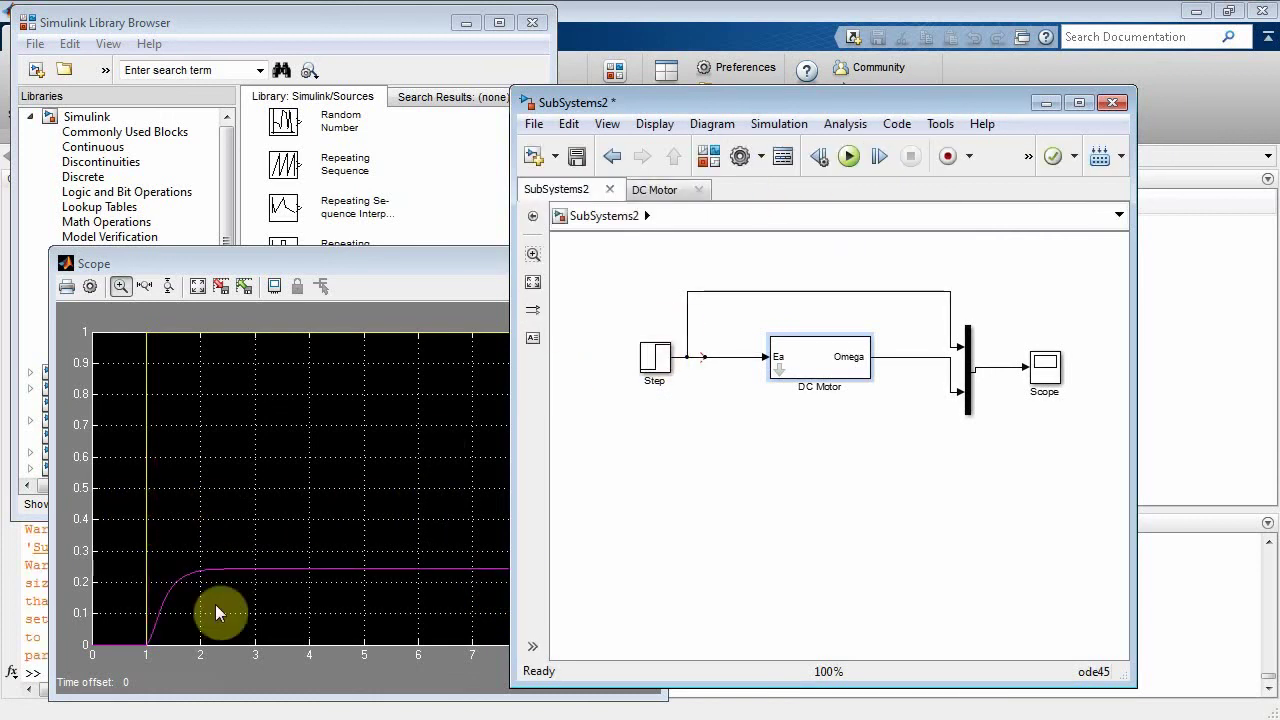
Shift the Step and branch left, DC Motor right, and Mux and Scope up; lower the top wire to the Mux
{"action": "left_click", "coordinate": [792, 508]}
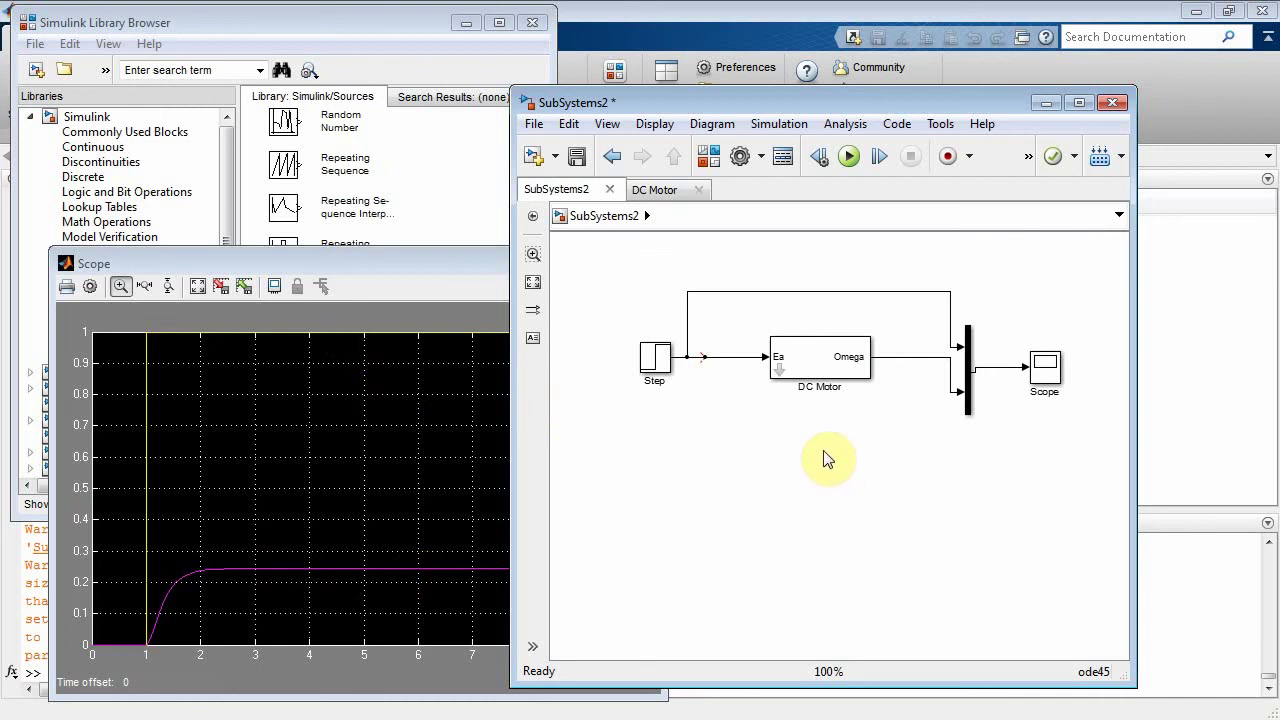
{"action": "left_click_drag", "start_coordinate": [658, 368], "coordinate": [600, 372]}
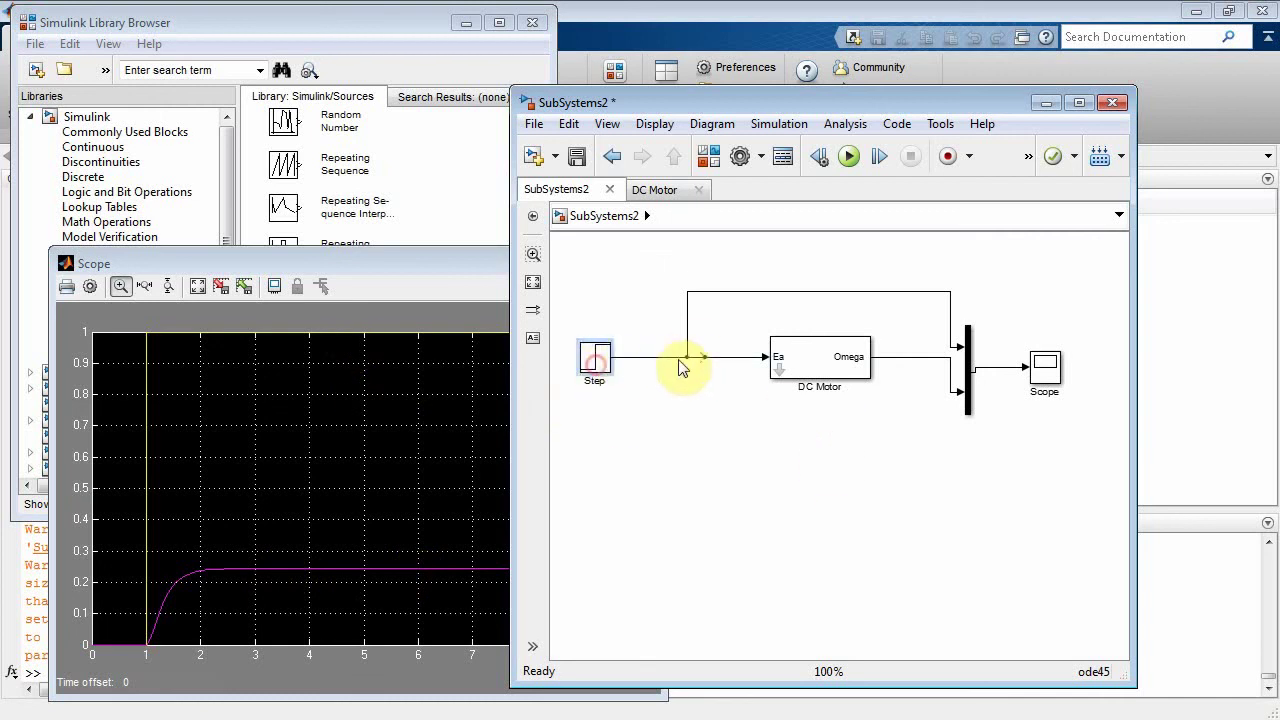
{"action": "left_click_drag", "start_coordinate": [688, 342], "coordinate": [630, 339]}
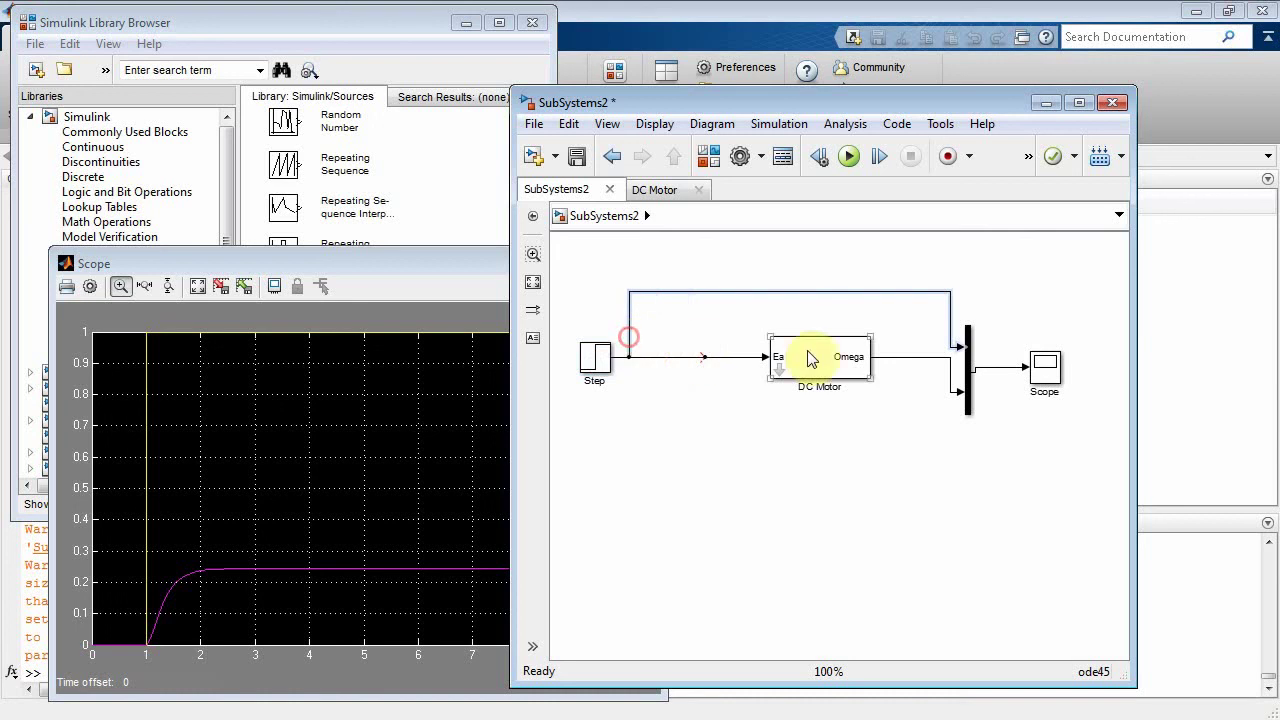
{"action": "left_click_drag", "start_coordinate": [812, 360], "coordinate": [862, 360]}
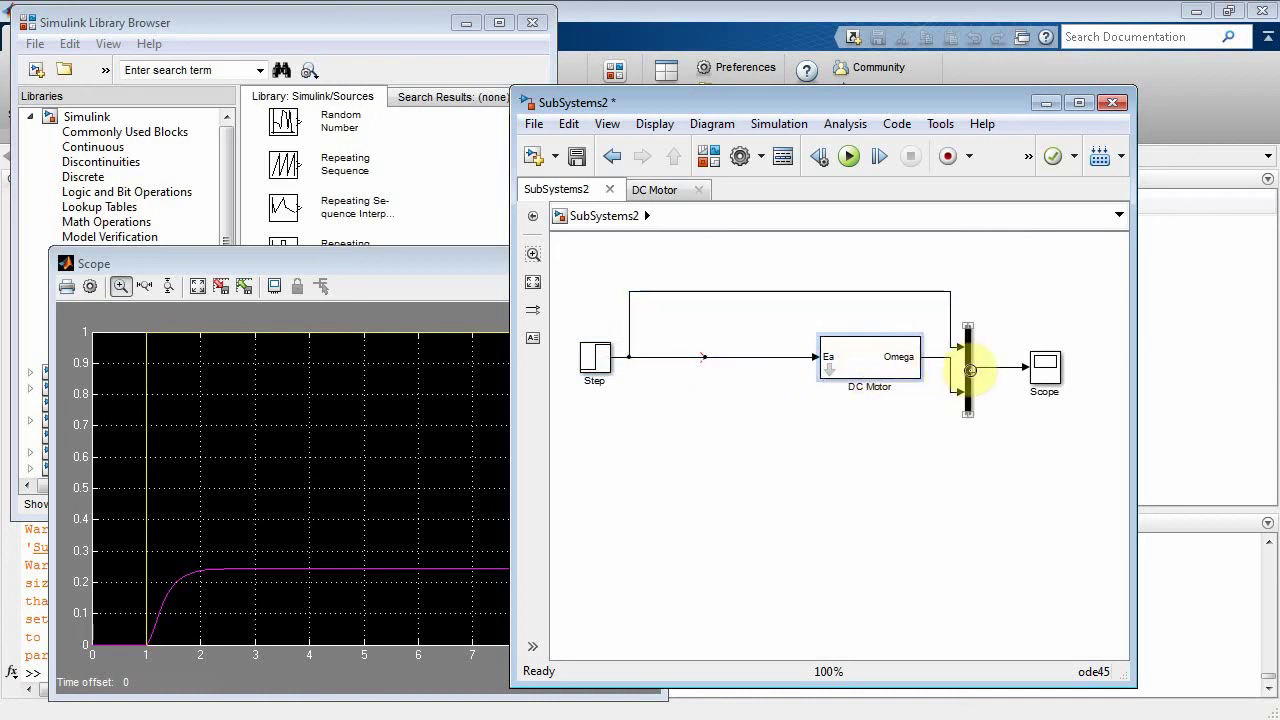
{"action": "left_click_drag", "start_coordinate": [968, 374], "coordinate": [980, 340]}
{"action": "left_click_drag", "start_coordinate": [1043, 376], "coordinate": [1045, 347]}
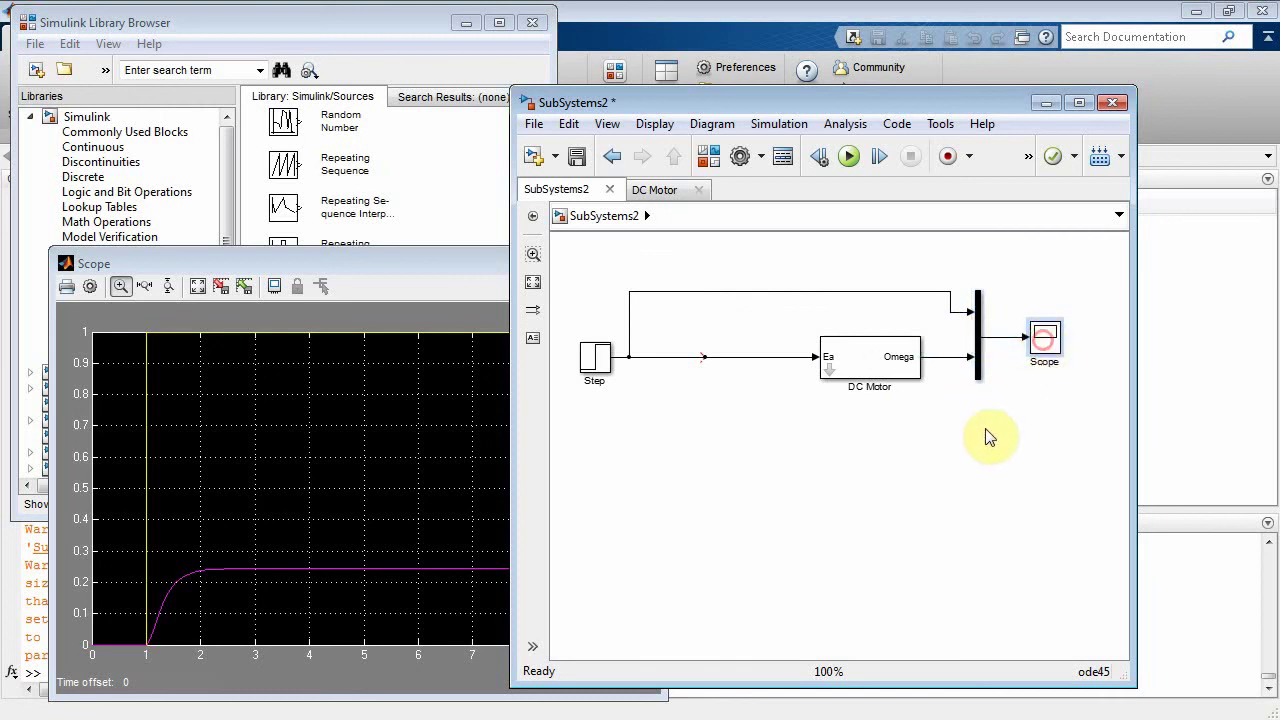
{"action": "left_click", "coordinate": [828, 296]}
{"action": "left_click_drag", "start_coordinate": [826, 294], "coordinate": [826, 309]}
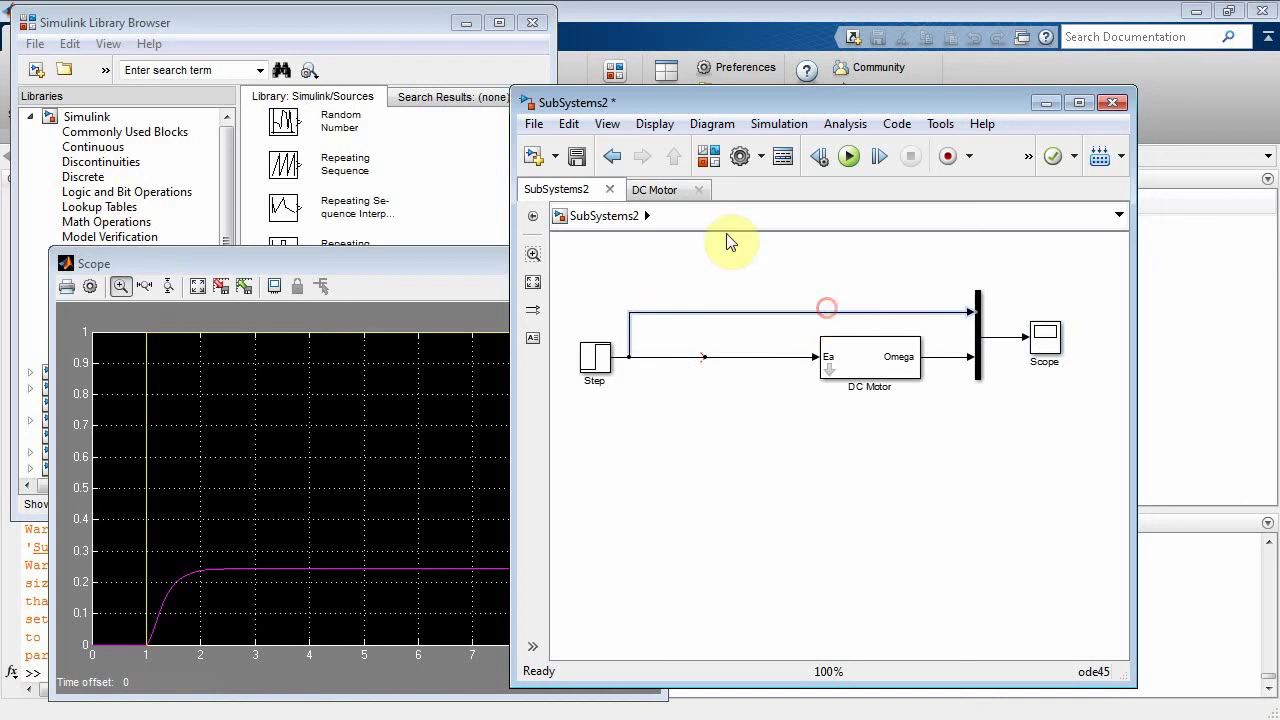
Save the model and place a Gain block from Commonly Used Blocks on the canvas
{"action": "left_click", "coordinate": [576, 156]}
{"action": "left_click", "coordinate": [333, 22]}
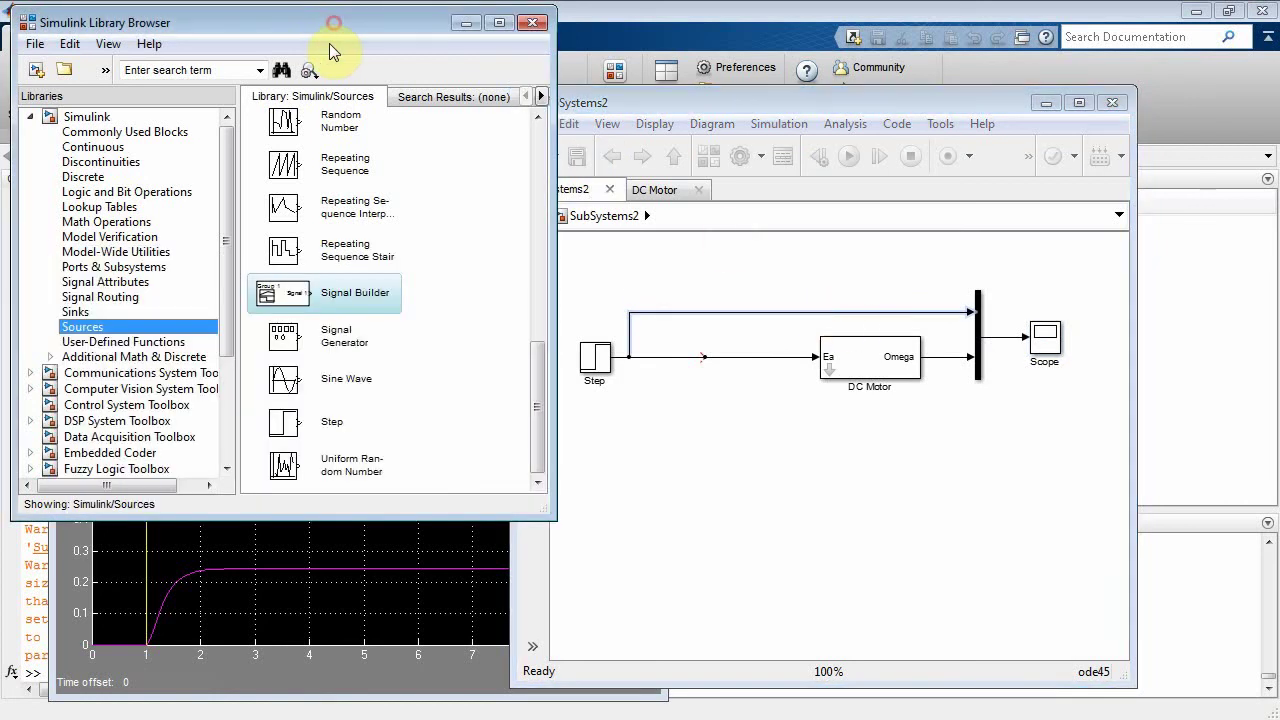
{"action": "left_click", "coordinate": [118, 131]}
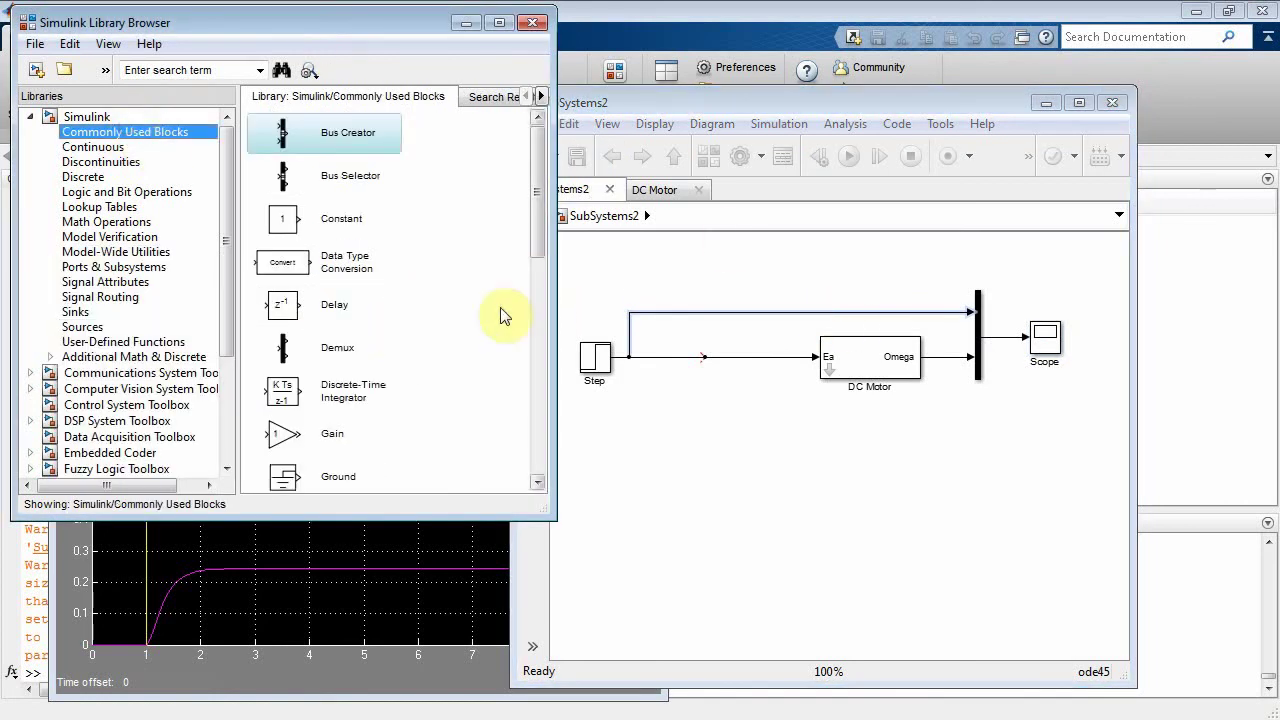
{"action": "left_click_drag", "start_coordinate": [282, 436], "coordinate": [755, 428]}
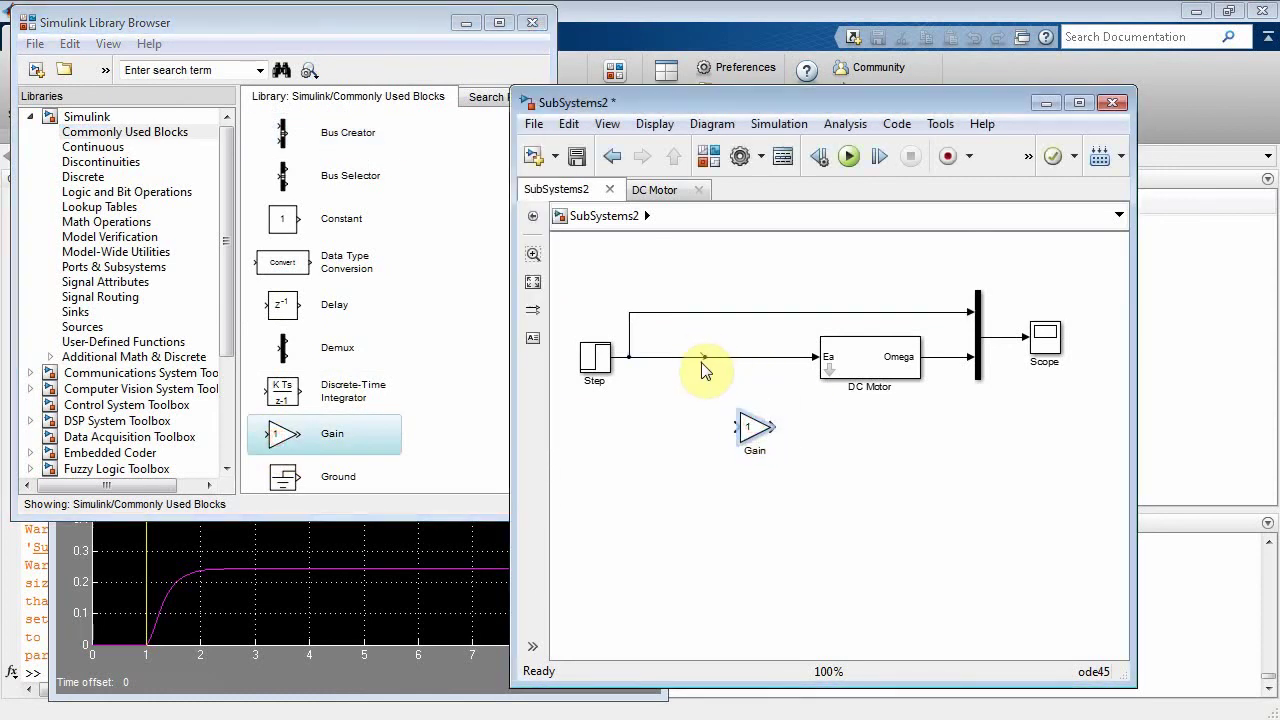
Insert the Gain into the Step–DC Motor line in place of the old wire, then reset the Scope axes
{"action": "left_click", "coordinate": [703, 357]}
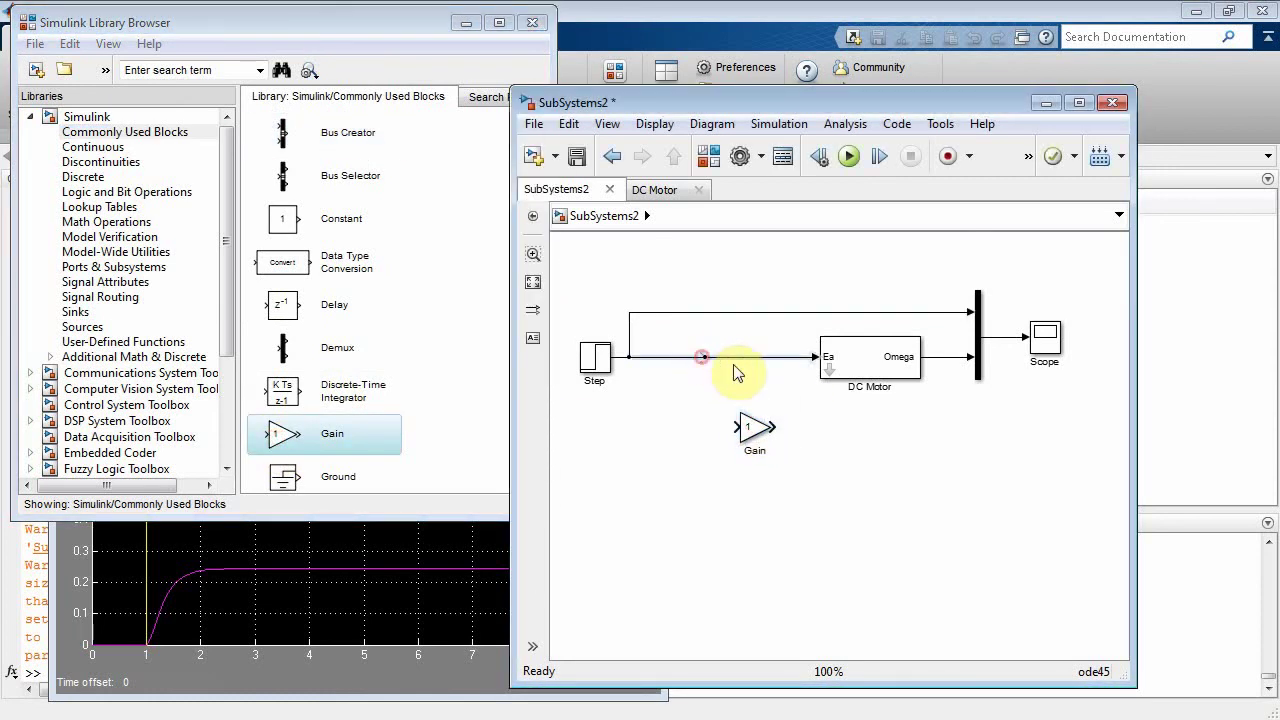
{"action": "key", "text": "Delete"}
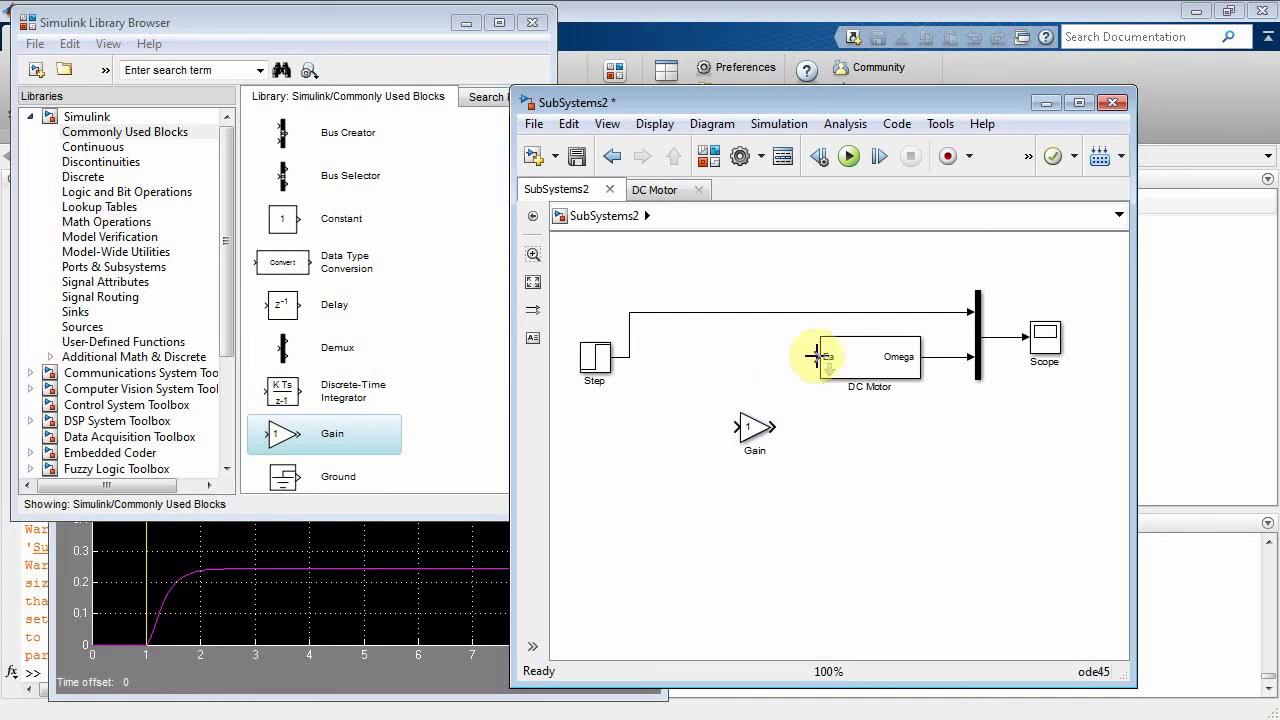
{"action": "left_click_drag", "start_coordinate": [818, 357], "coordinate": [629, 356]}
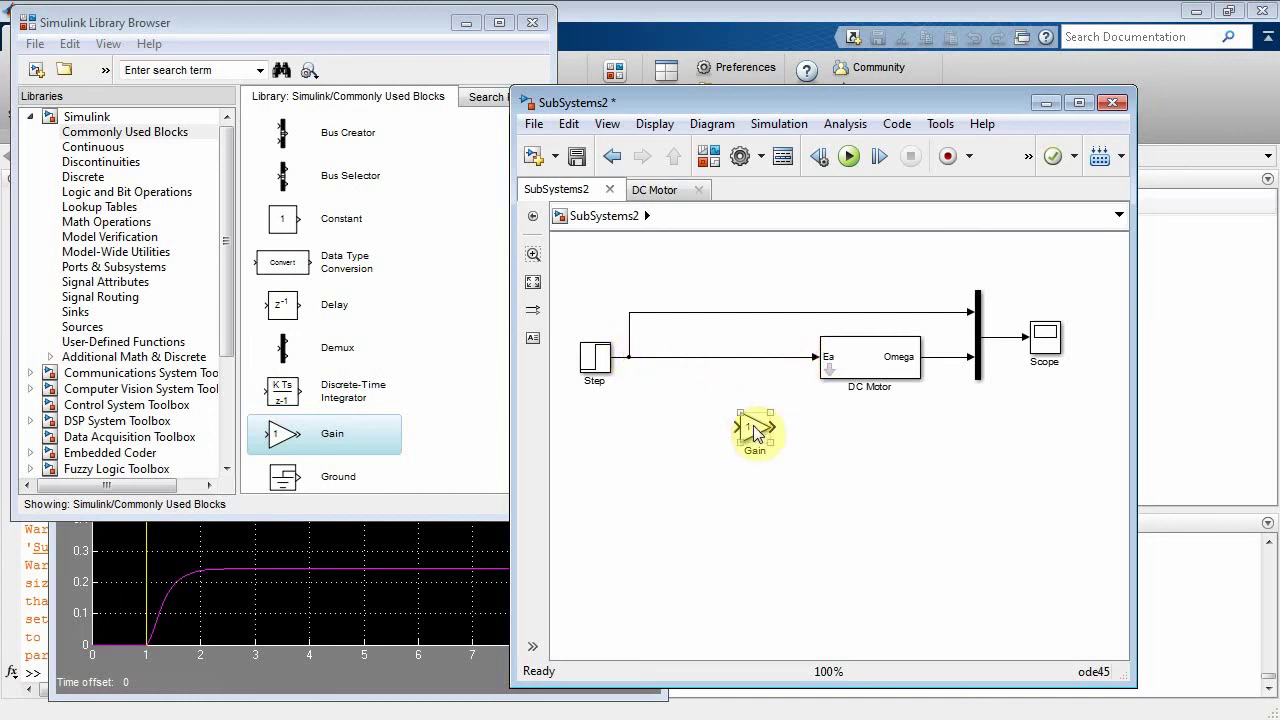
{"action": "left_click_drag", "start_coordinate": [752, 428], "coordinate": [723, 358]}
{"action": "left_click", "coordinate": [756, 430]}
{"action": "left_click", "coordinate": [337, 556]}
{"action": "left_click", "coordinate": [221, 286]}
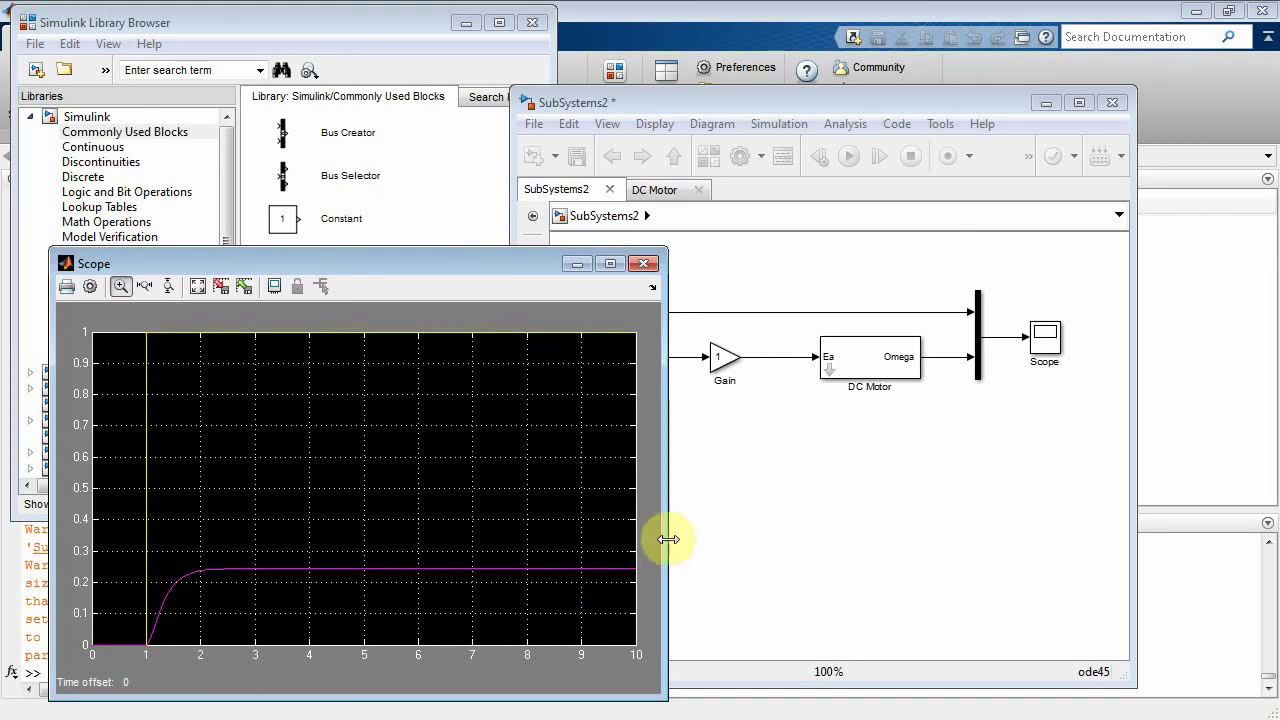
Set the Gain value to 4, rerun, and check the Scope speed now settles near 0.98
{"action": "left_click", "coordinate": [730, 525]}
{"action": "double_click", "coordinate": [722, 360]}
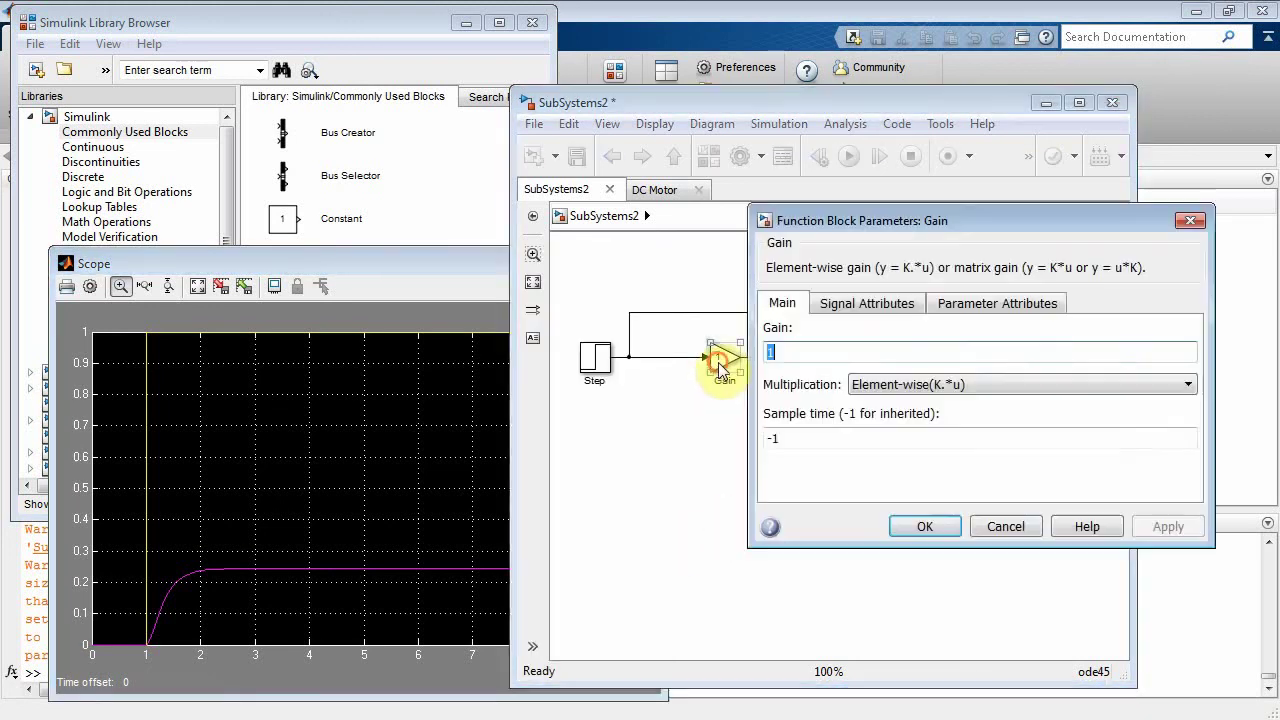
{"action": "type", "text": "4"}
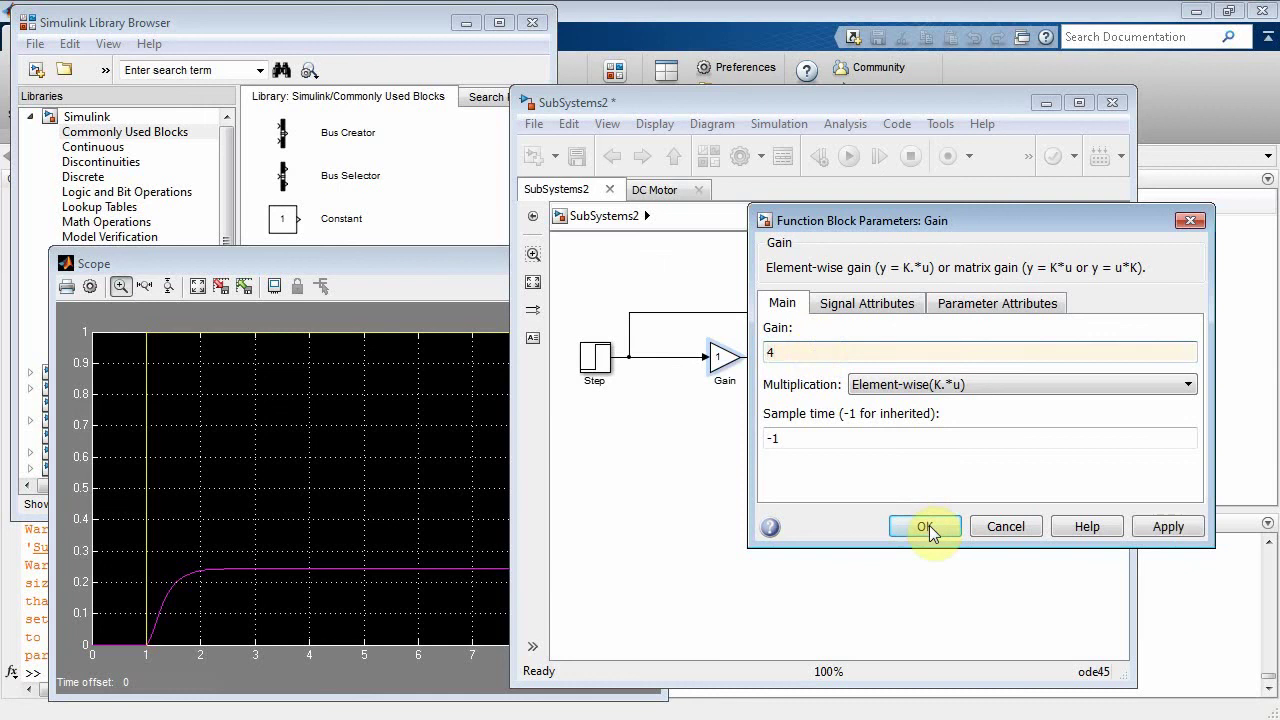
{"action": "left_click", "coordinate": [925, 526]}
{"action": "left_click", "coordinate": [848, 157]}
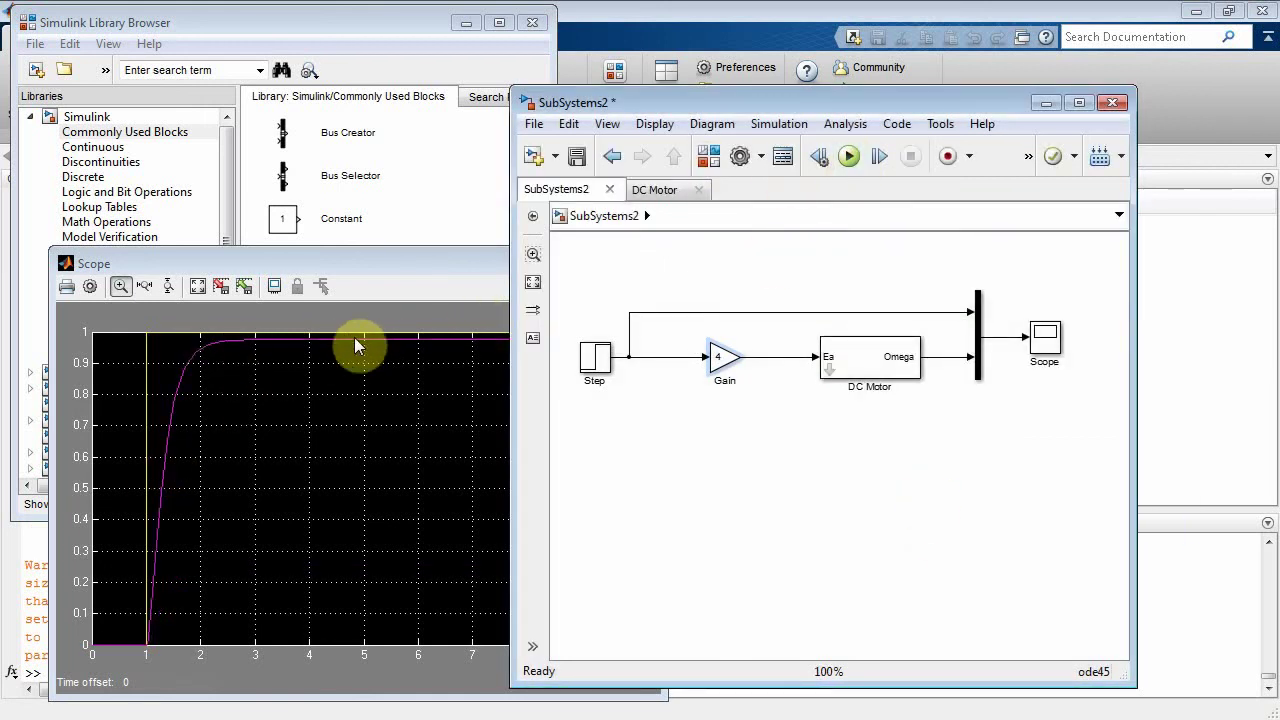
{"action": "left_click", "coordinate": [377, 278]}
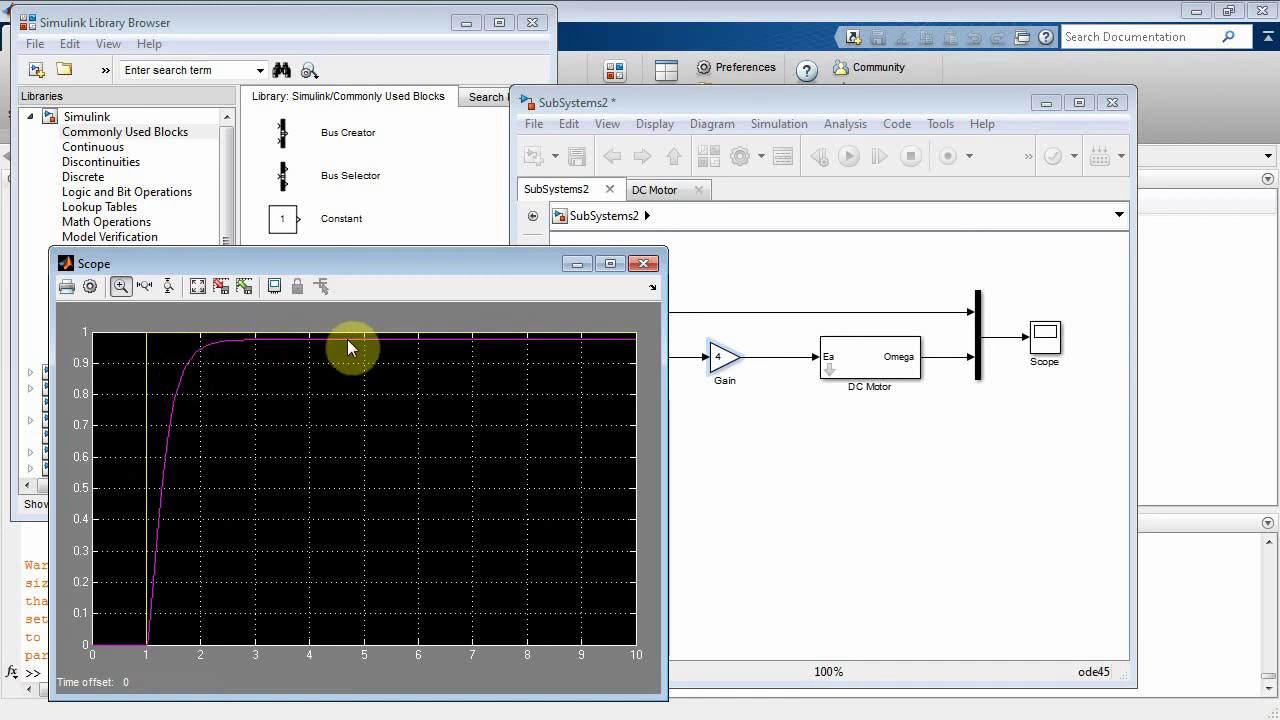
Nudge the DC Motor block a little left toward the Gain block
{"action": "left_click", "coordinate": [803, 519]}
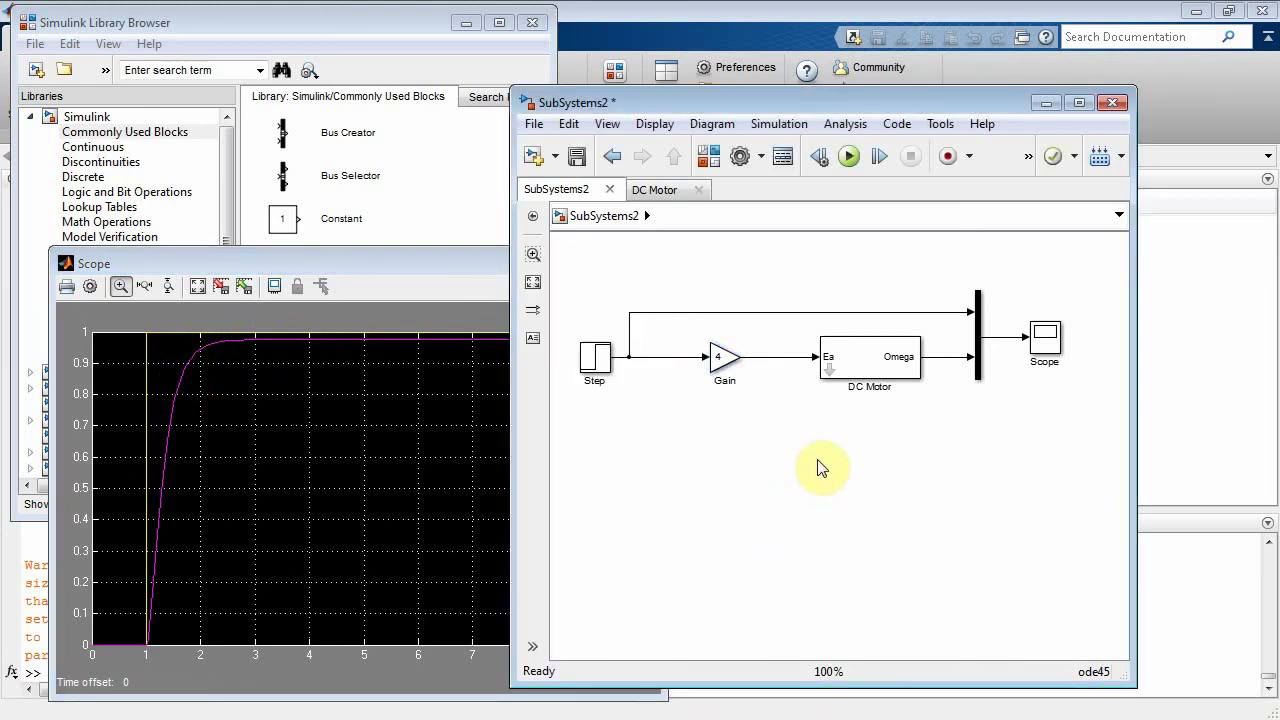
{"action": "left_click_drag", "start_coordinate": [866, 371], "coordinate": [845, 372]}
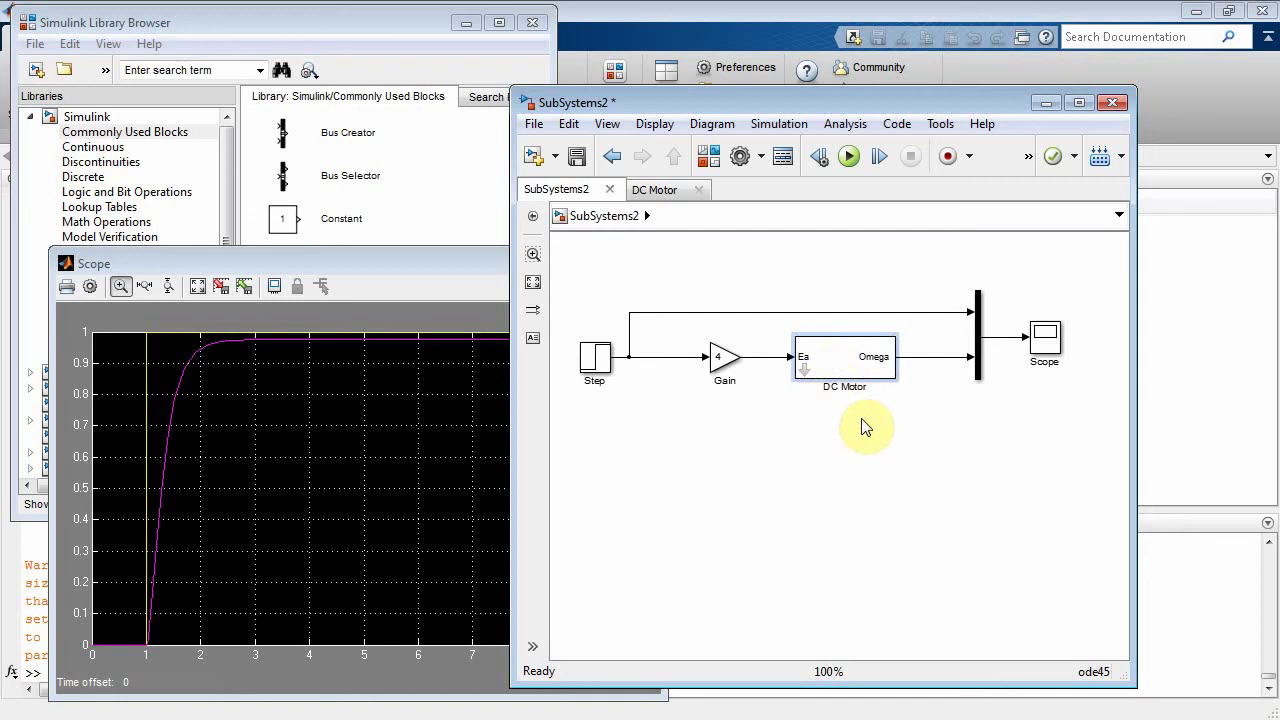
{"action": "left_click", "coordinate": [838, 373]}
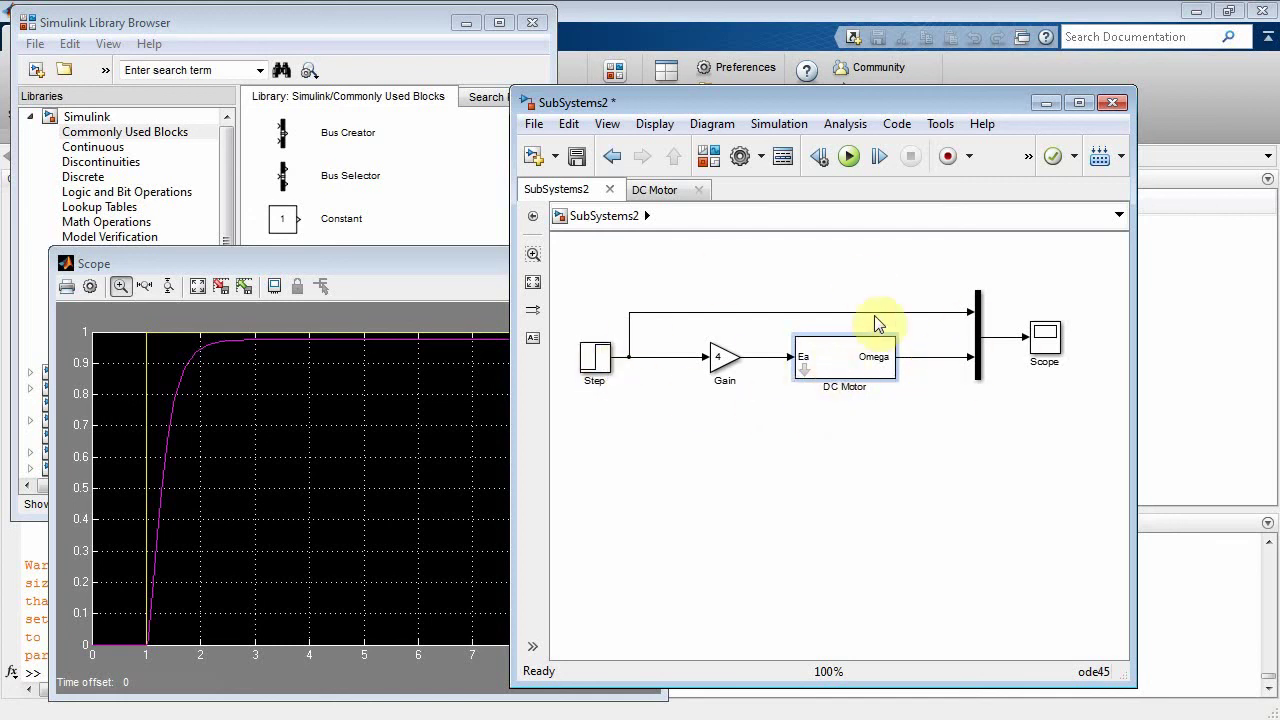
{"action": "double_click", "coordinate": [806, 374]}
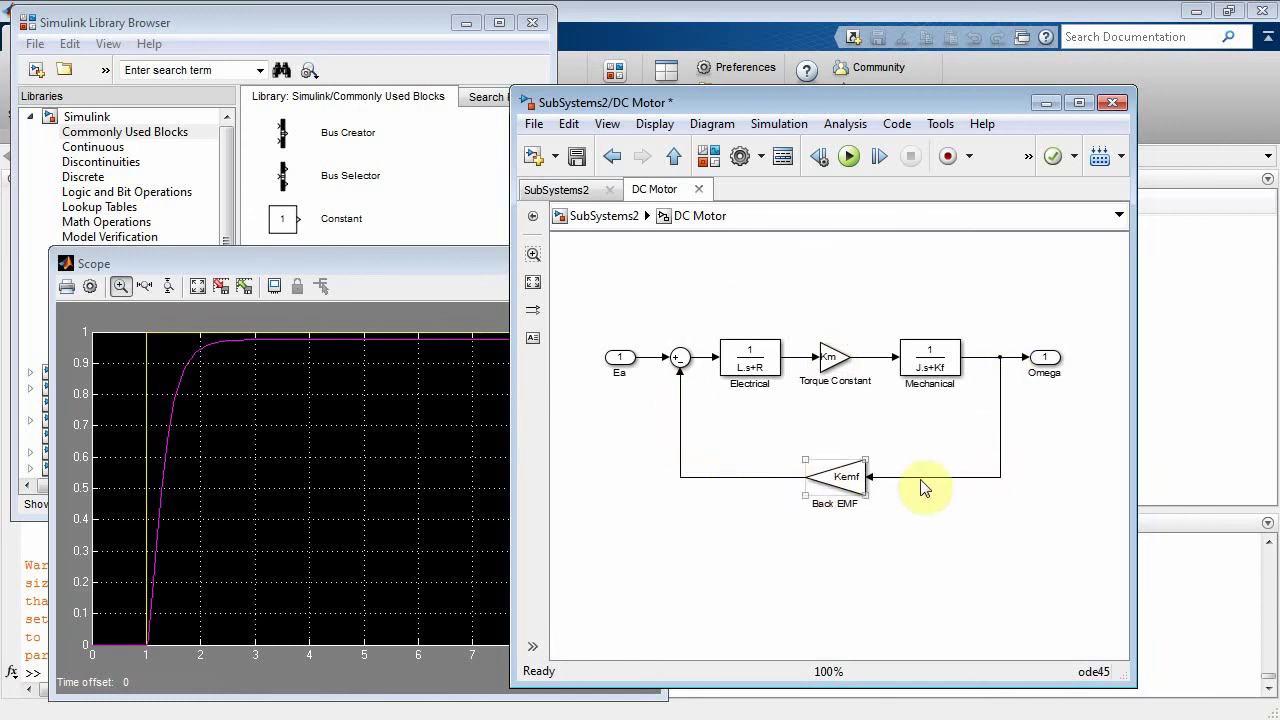
{"action": "left_click", "coordinate": [680, 362]}
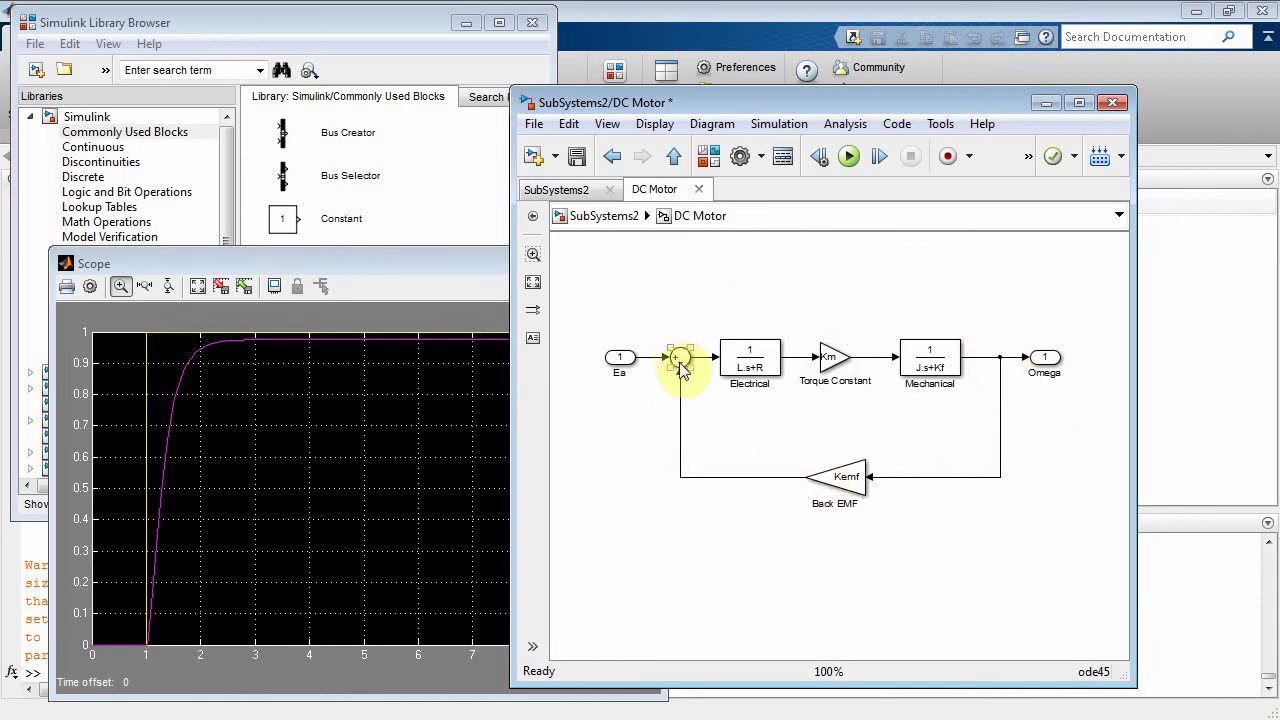
{"action": "left_click", "coordinate": [622, 218]}
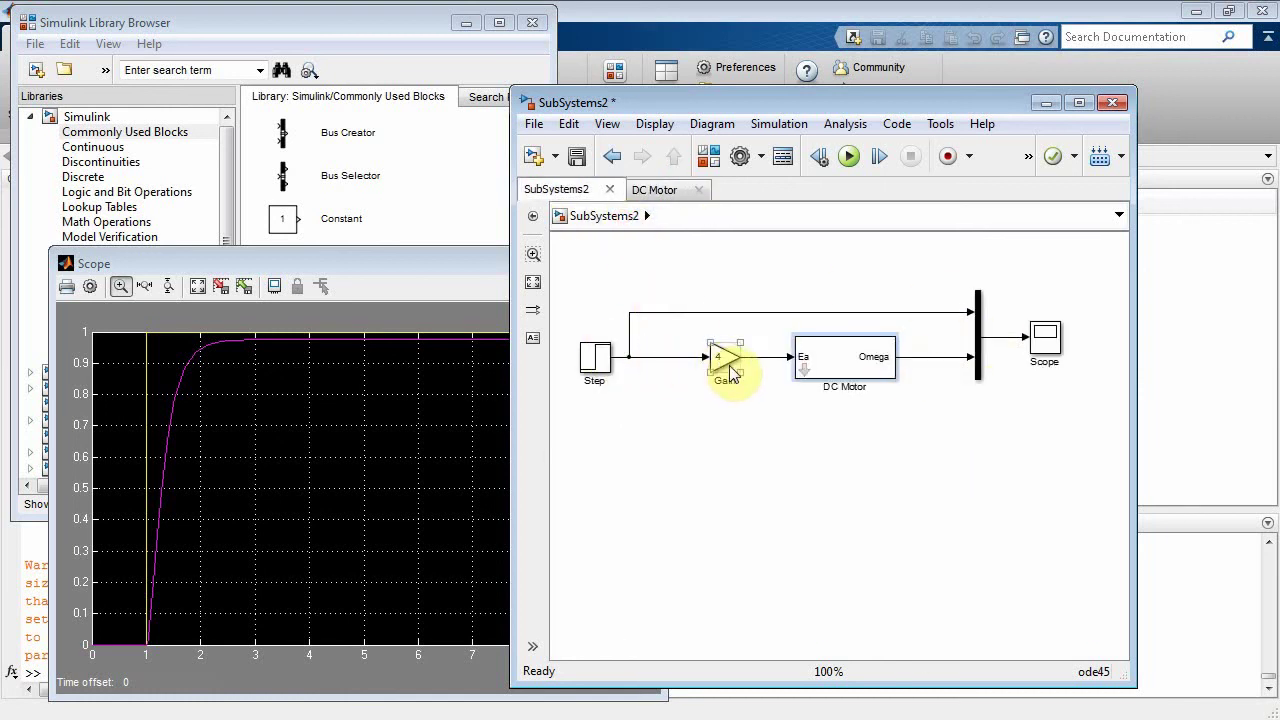
{"action": "left_click", "coordinate": [800, 366]}
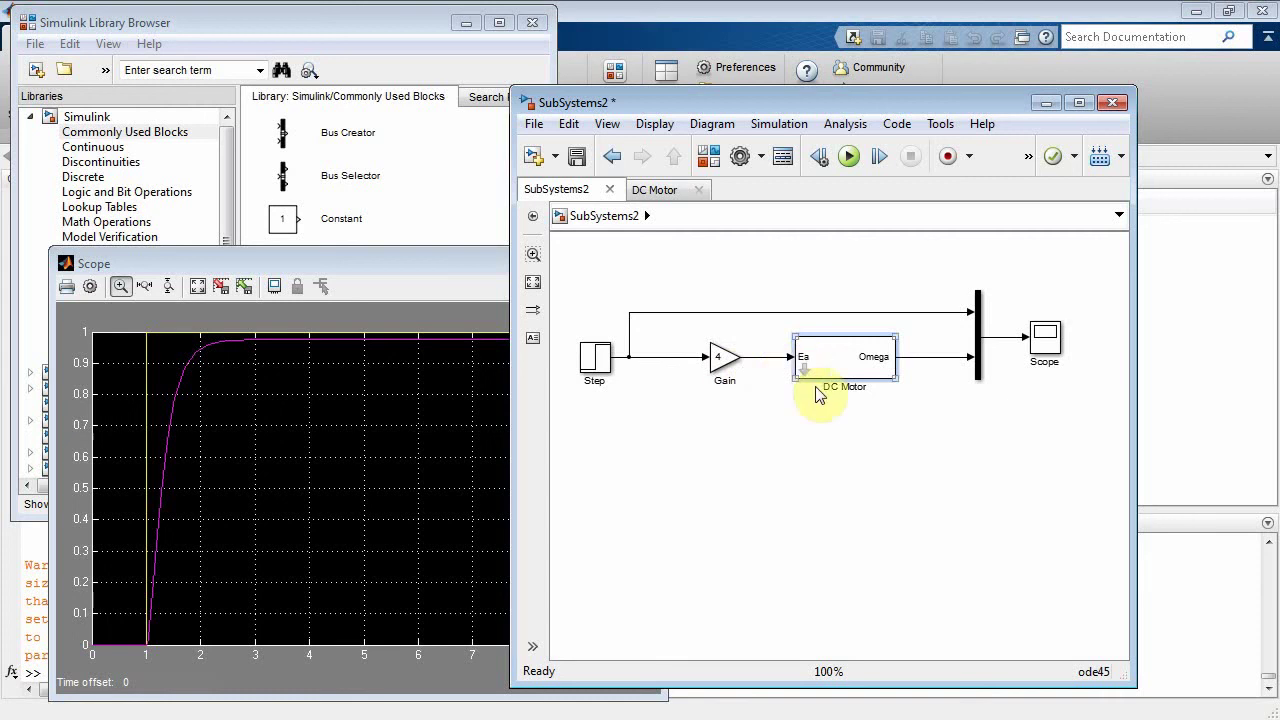